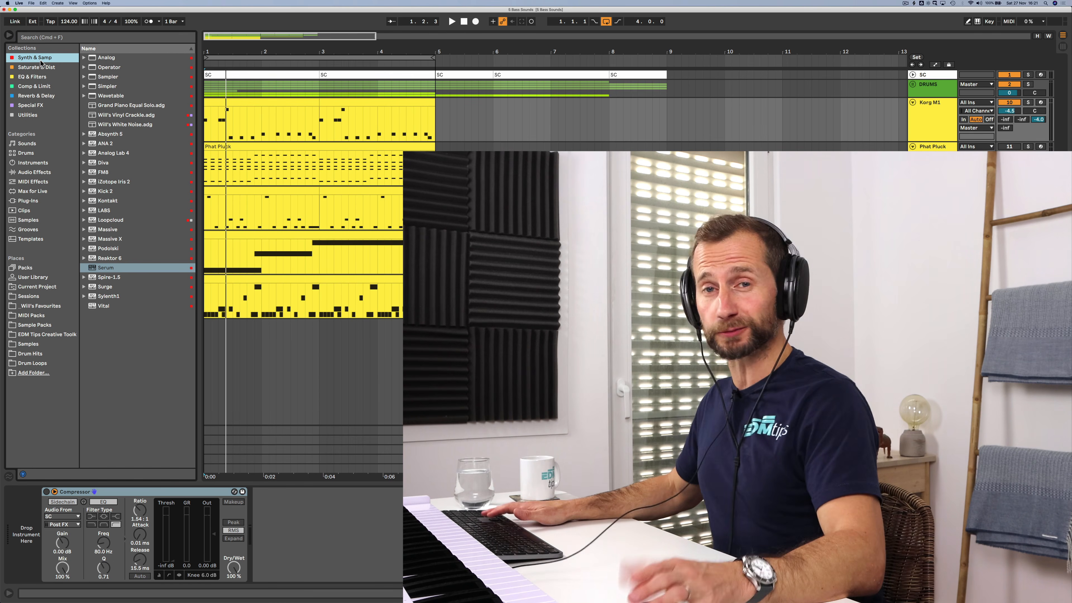
Step: Load Serum onto the Korg M1 track before the Compressor and move its window clear of the browser
left_click(104, 270)
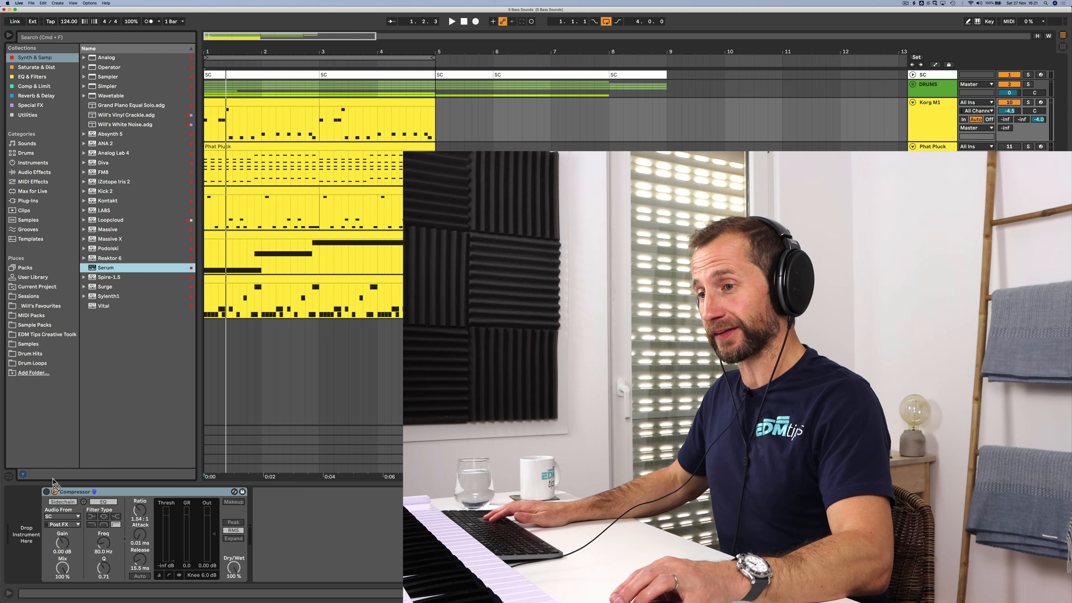
left_click_drag(57, 486, 27, 511)
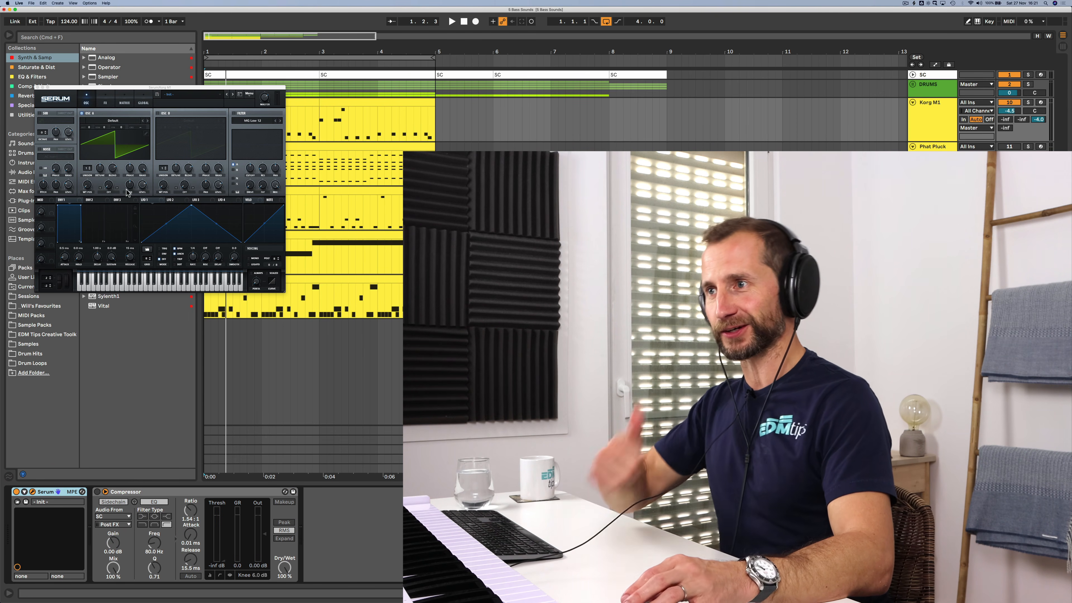
left_click_drag(162, 84, 443, 53)
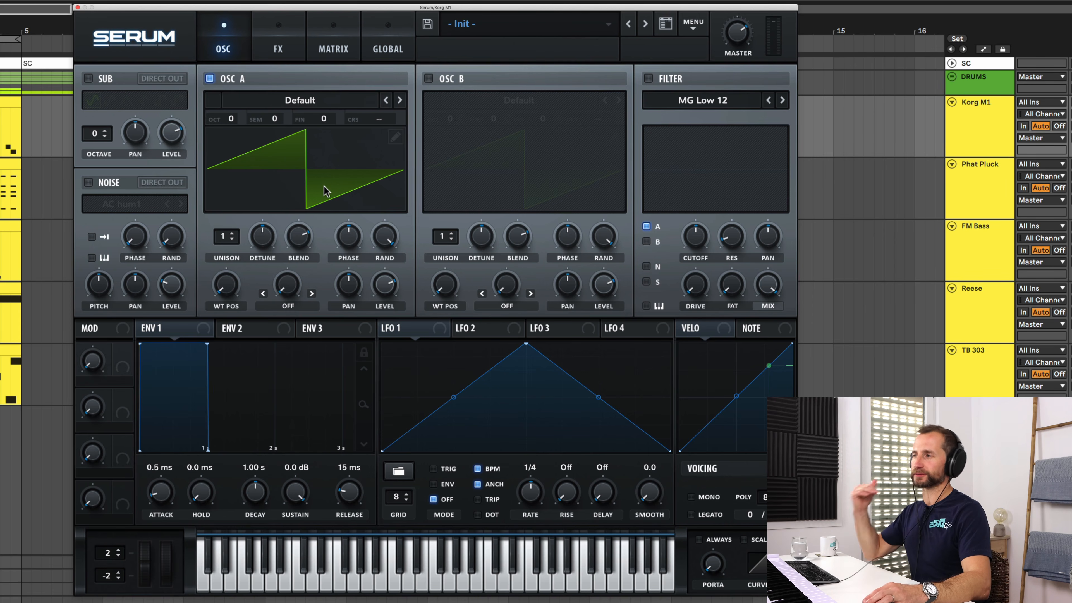
Step: Enable oscillator B and set oscillator A to the triangle wave of the Analog Basic Shapes wavetable
left_click(429, 78)
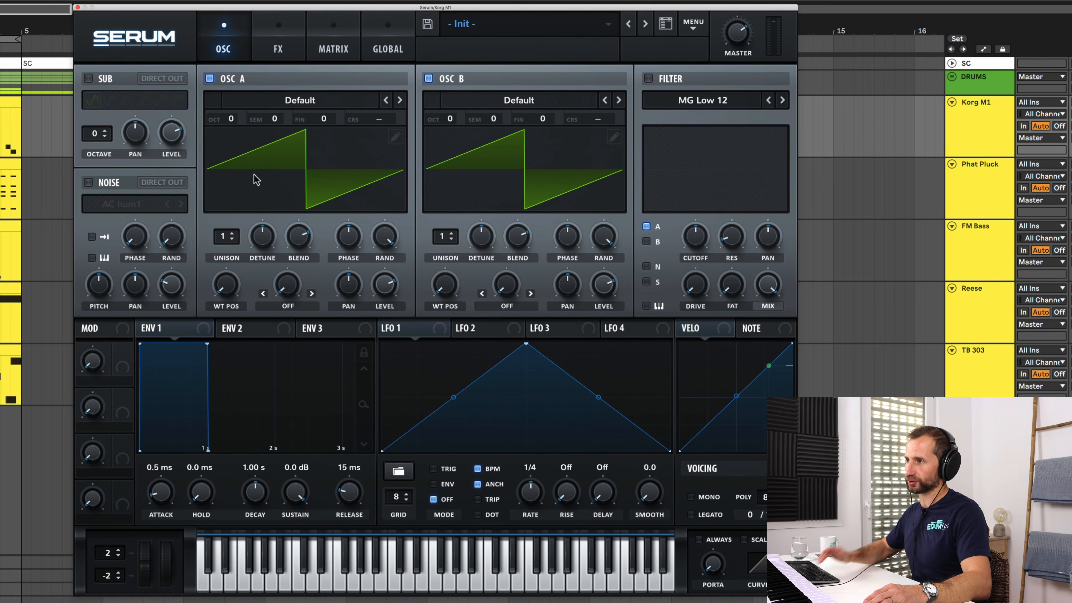
left_click(264, 104)
mouse_move(264, 110)
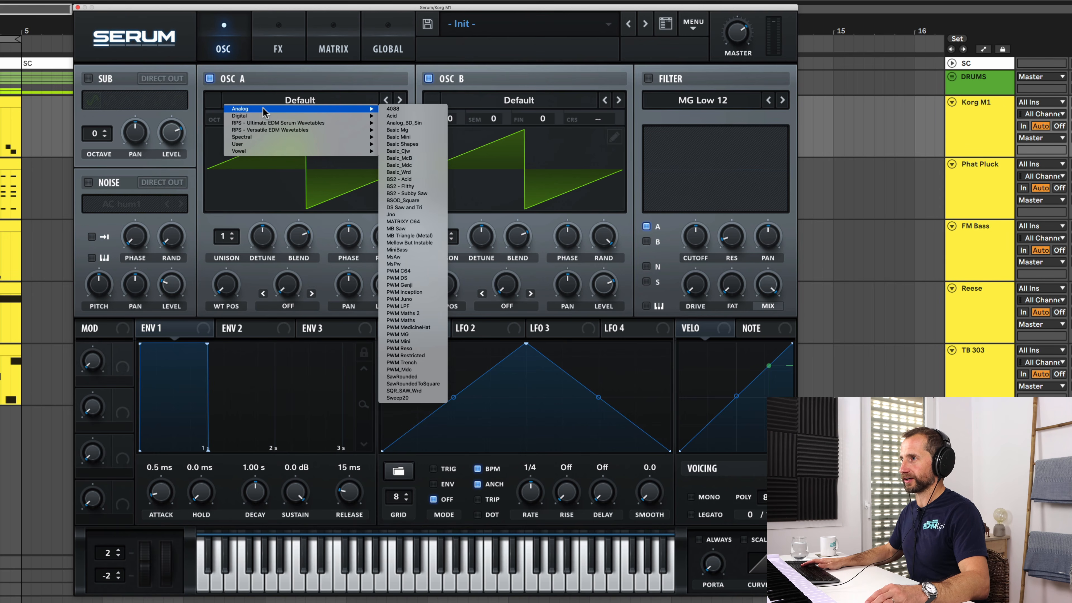
left_click(402, 144)
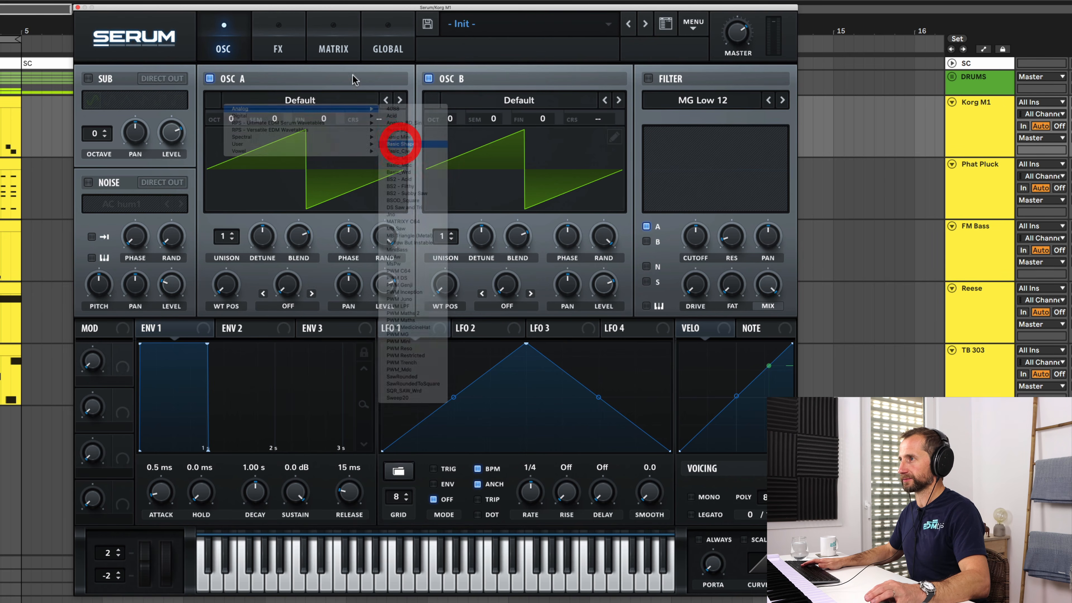
left_click_drag(284, 7, 231, 4)
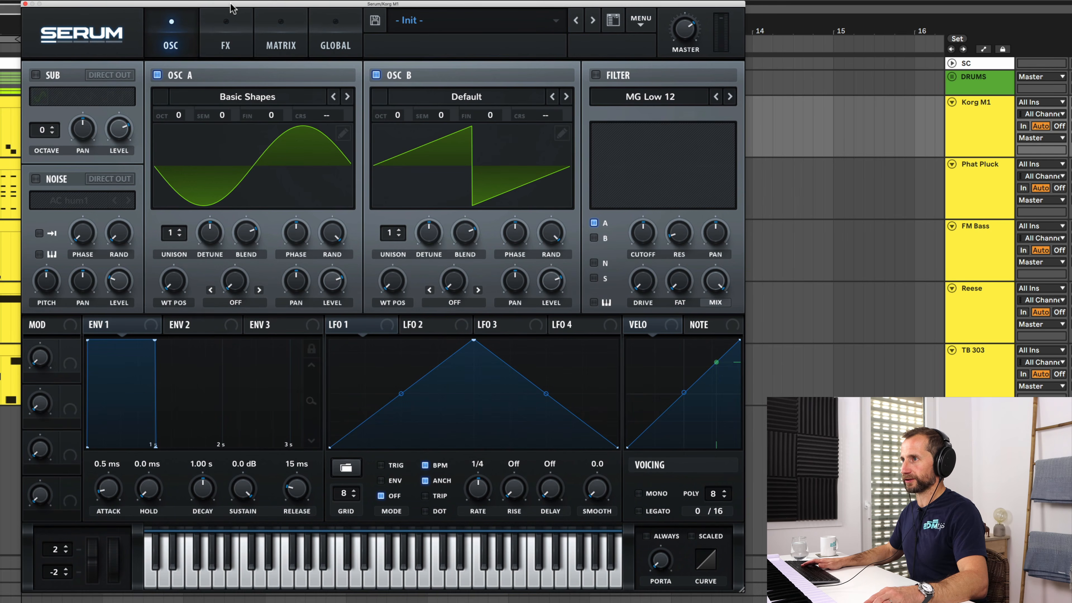
left_click_drag(164, 293, 171, 253)
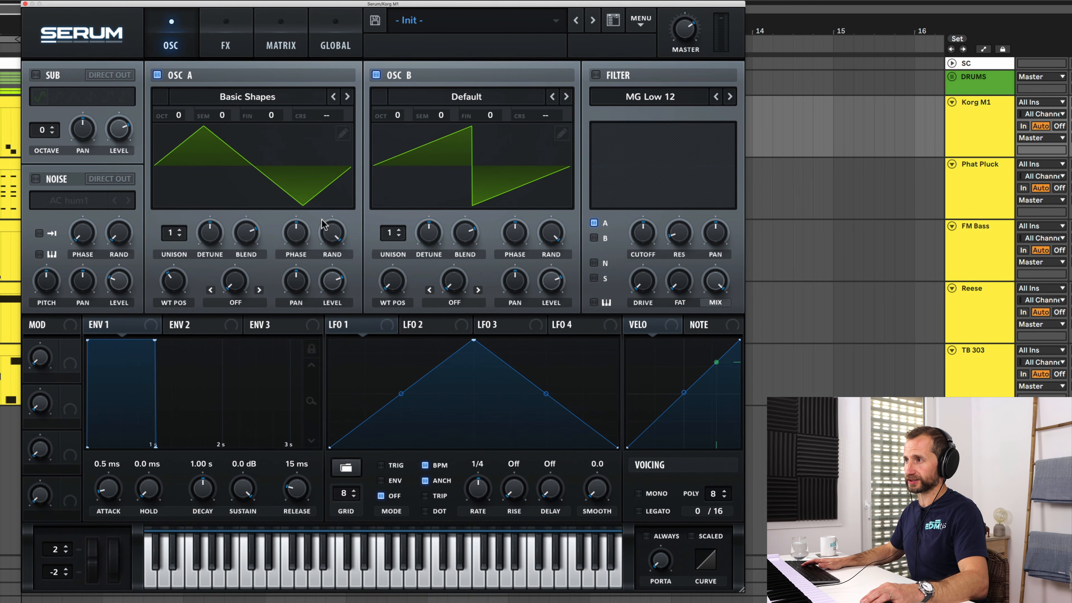
Step: Set oscillator B to the square wave of the Analog Basic Shapes wavetable and reduce its level to about half
left_click(427, 92)
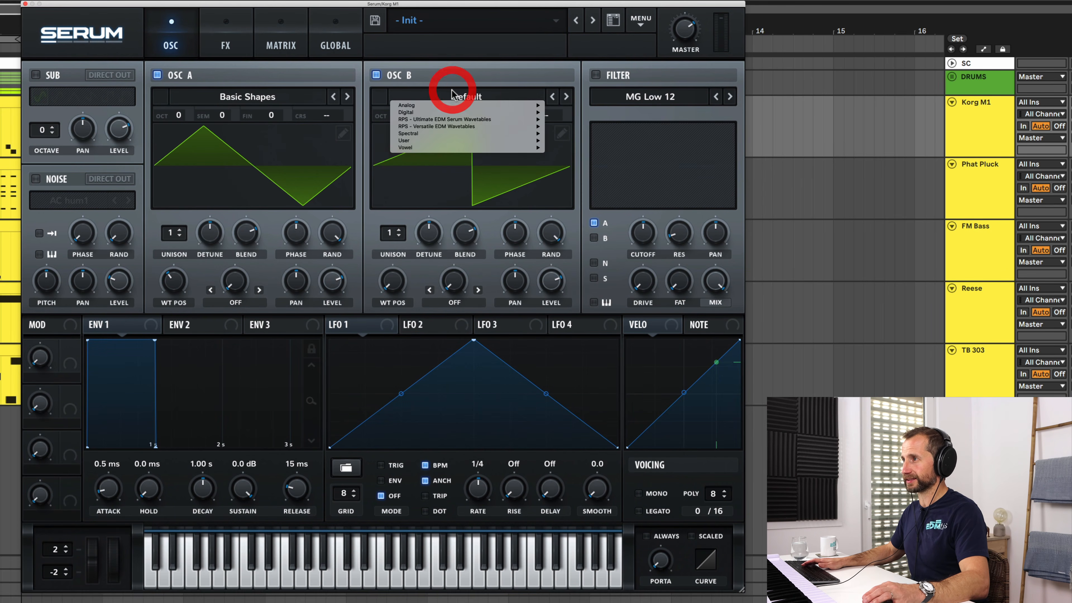
mouse_move(463, 104)
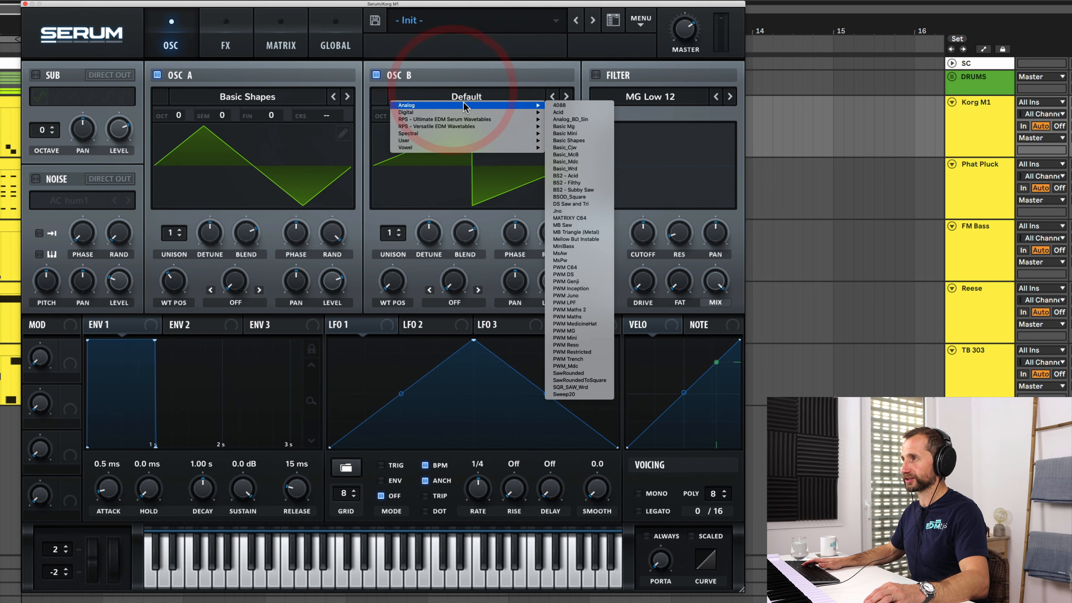
left_click(584, 140)
left_click_drag(396, 288, 397, 235)
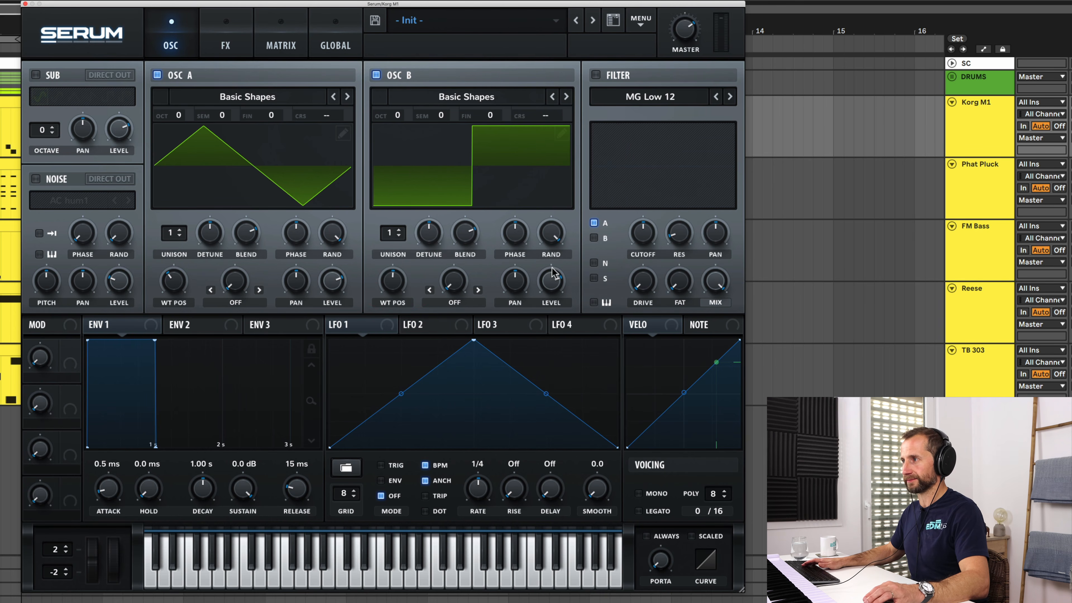
mouse_move(551, 279)
left_click_drag(551, 302, 551, 300)
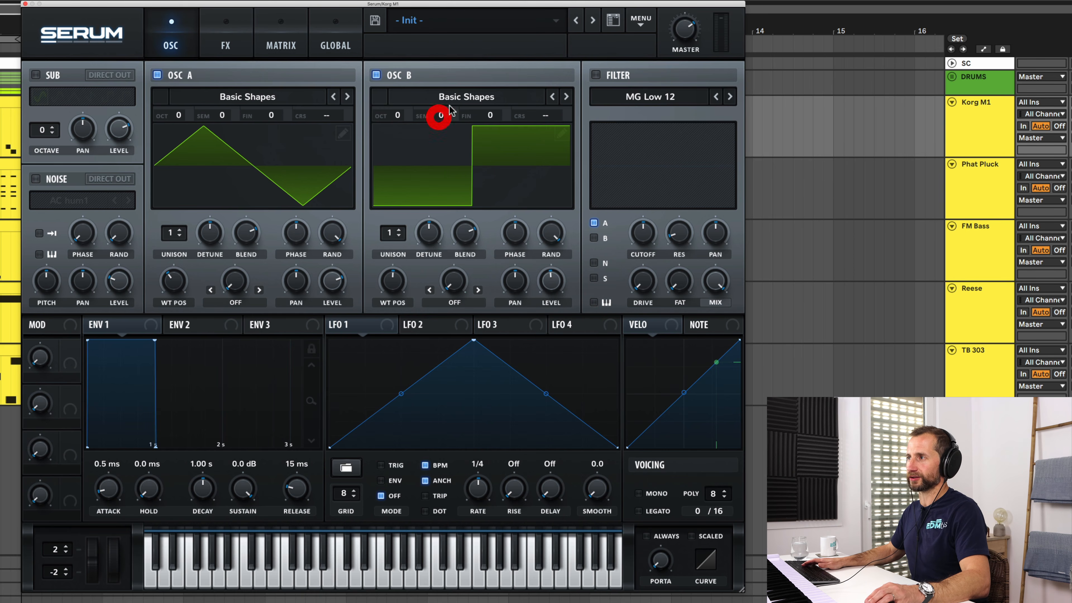
Step: Raise oscillator B's pitch by 7 semitones
left_click(439, 116)
left_click_drag(442, 118, 430, 86)
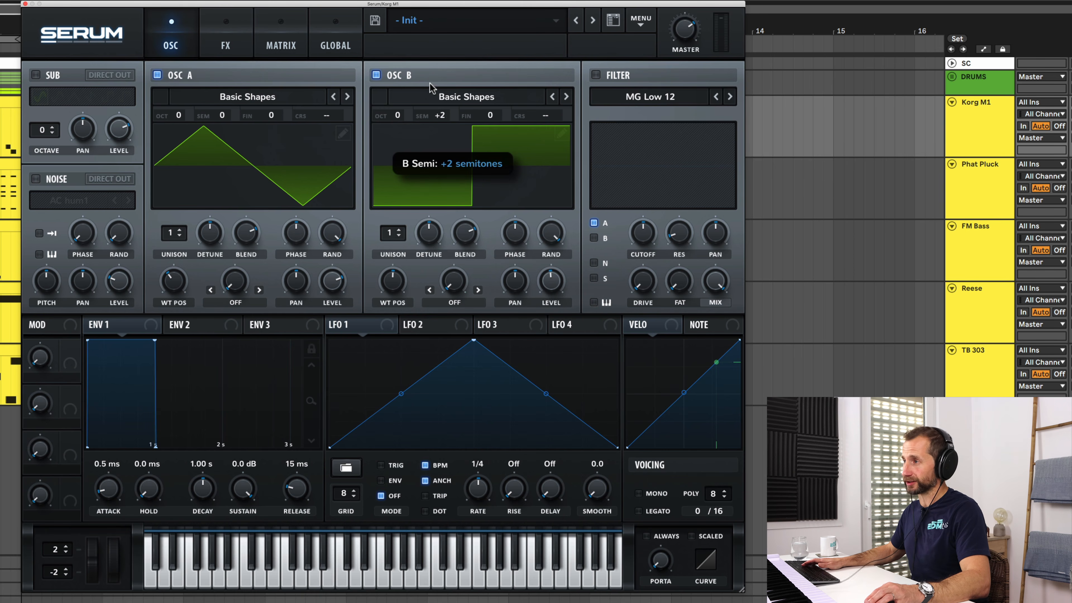
left_click_drag(434, 49, 431, 42)
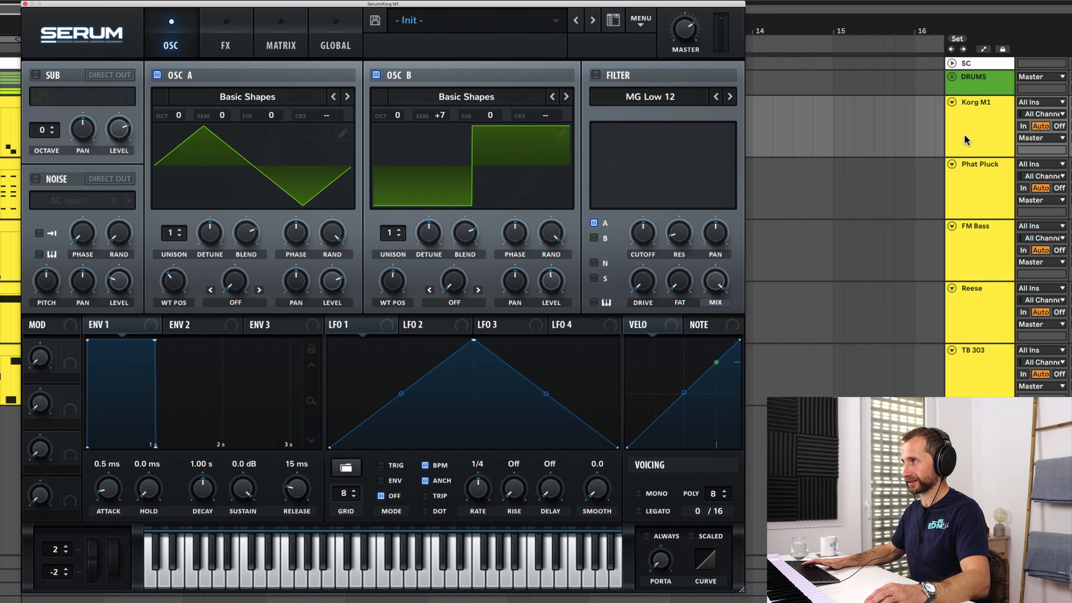
Step: Solo the Korg M1 track and audition the bass pattern
left_click(1055, 110)
key("space")
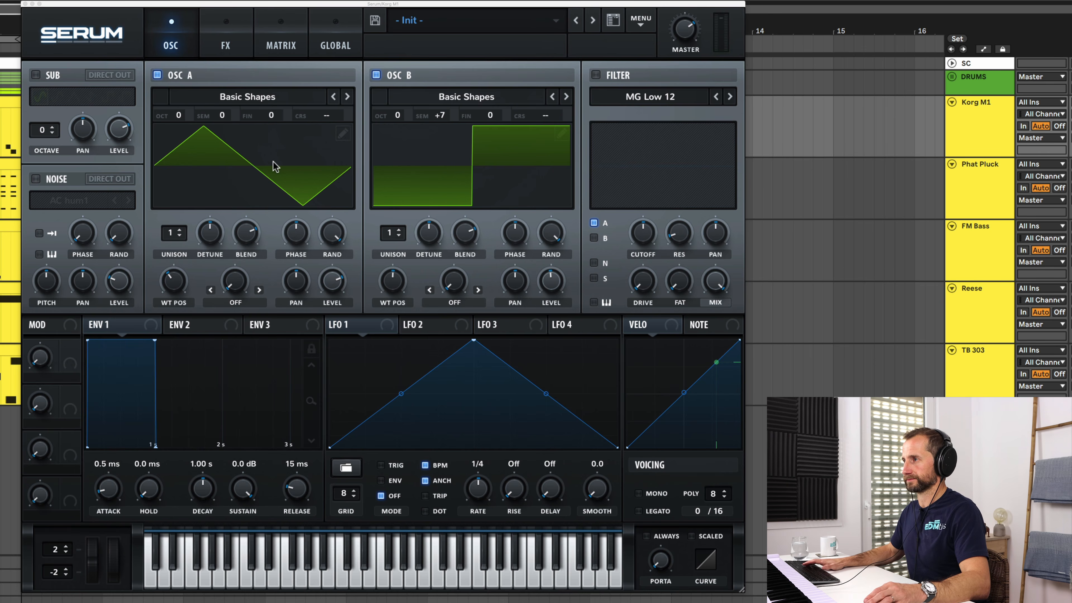
key("space")
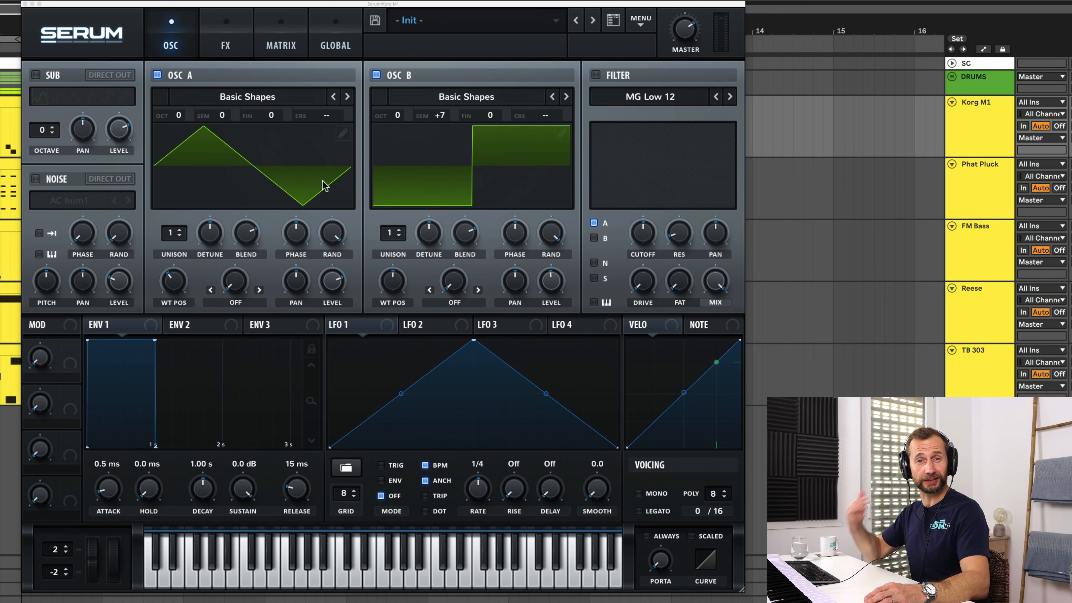
Step: Shape ENV 1 with a 763 ms decay, -12.8 dB sustain and 470 ms release while auditioning the sound
left_click_drag(125, 333, 135, 330)
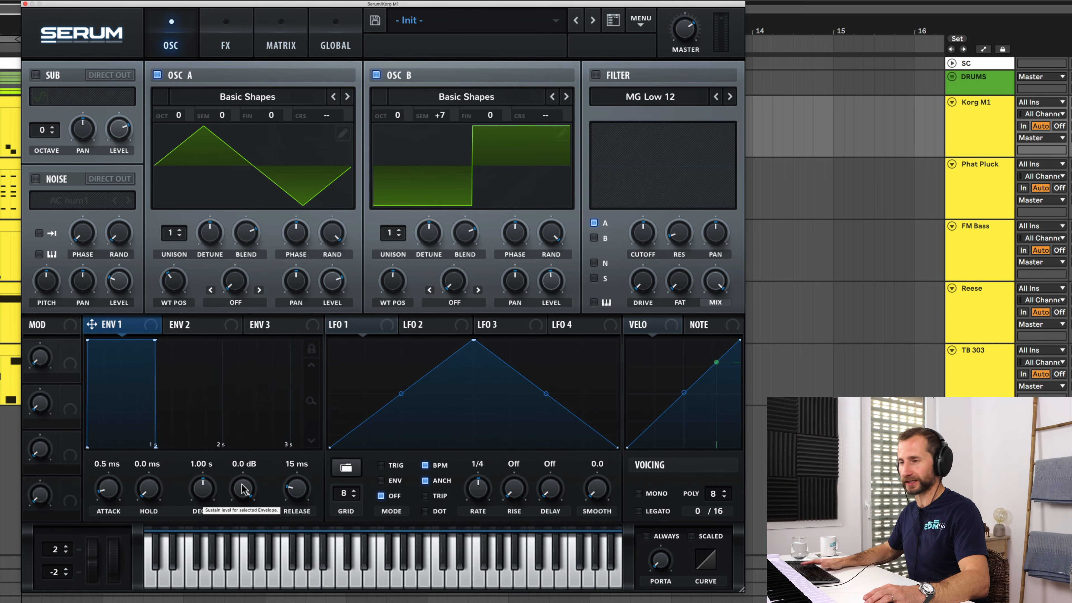
left_click_drag(243, 490, 245, 502)
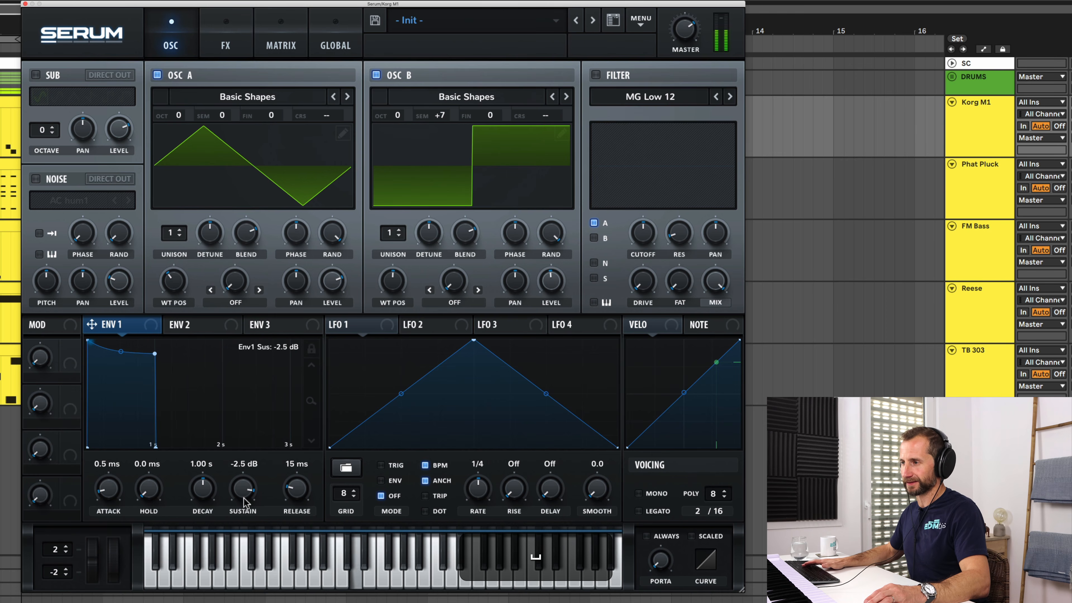
left_click_drag(244, 502, 246, 532)
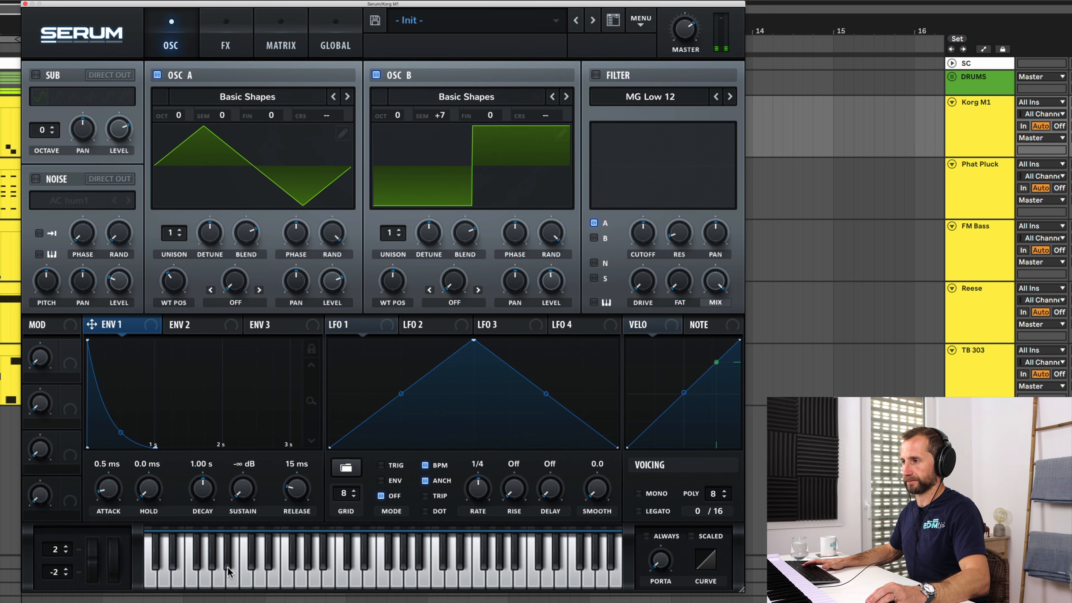
left_click_drag(227, 568, 231, 524)
mouse_move(205, 489)
left_mouse_down()
mouse_move(201, 504)
mouse_move(202, 481)
left_mouse_up()
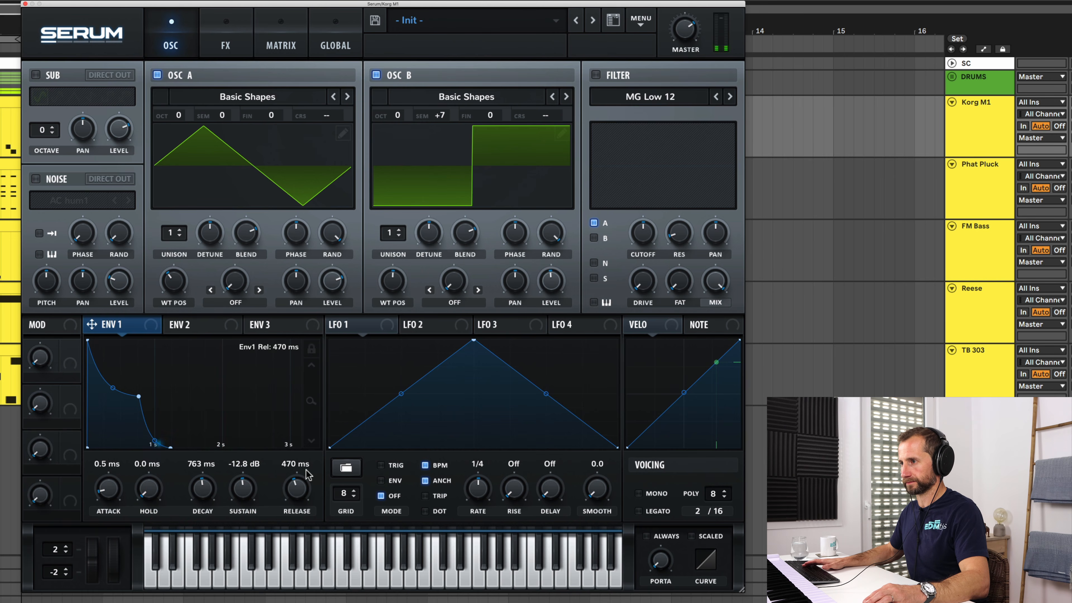
left_click_drag(306, 477, 306, 462)
key("space")
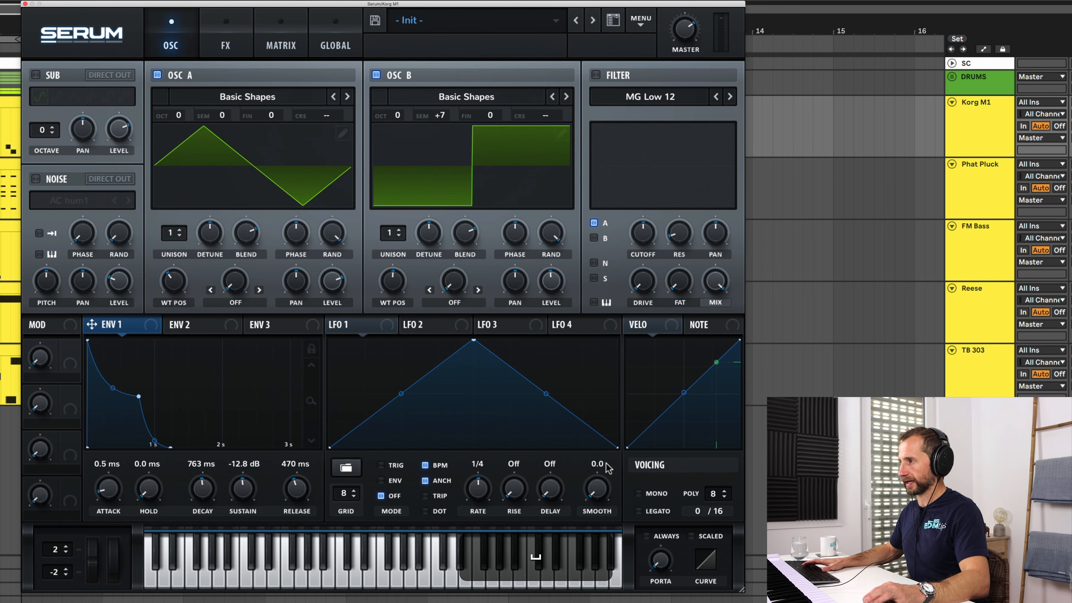
Step: Make the voicing mono and lower oscillator A by two octaves
left_click(639, 494)
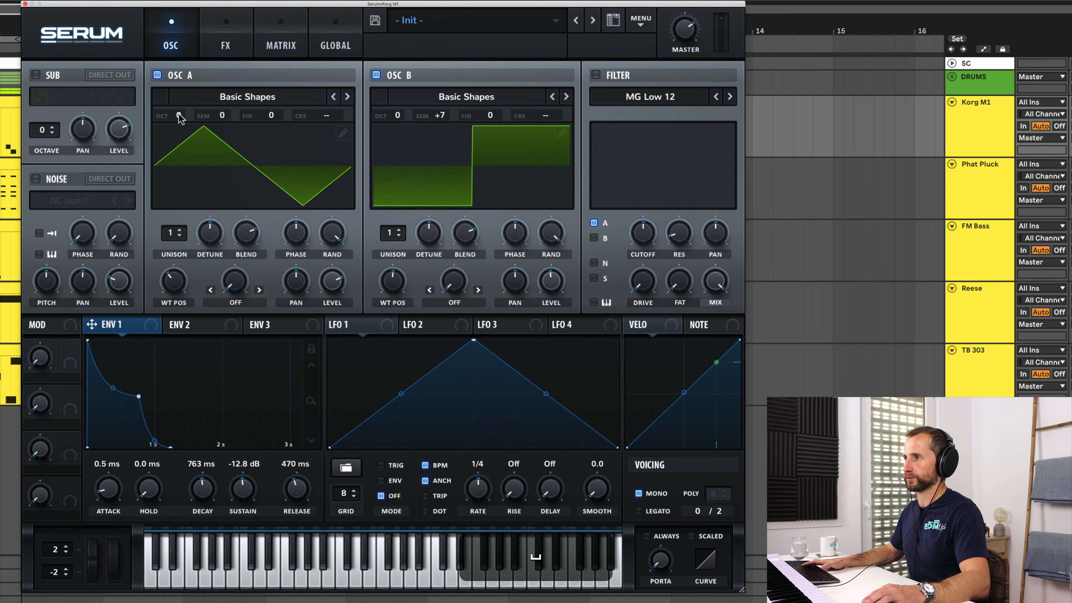
left_click_drag(178, 115, 175, 157)
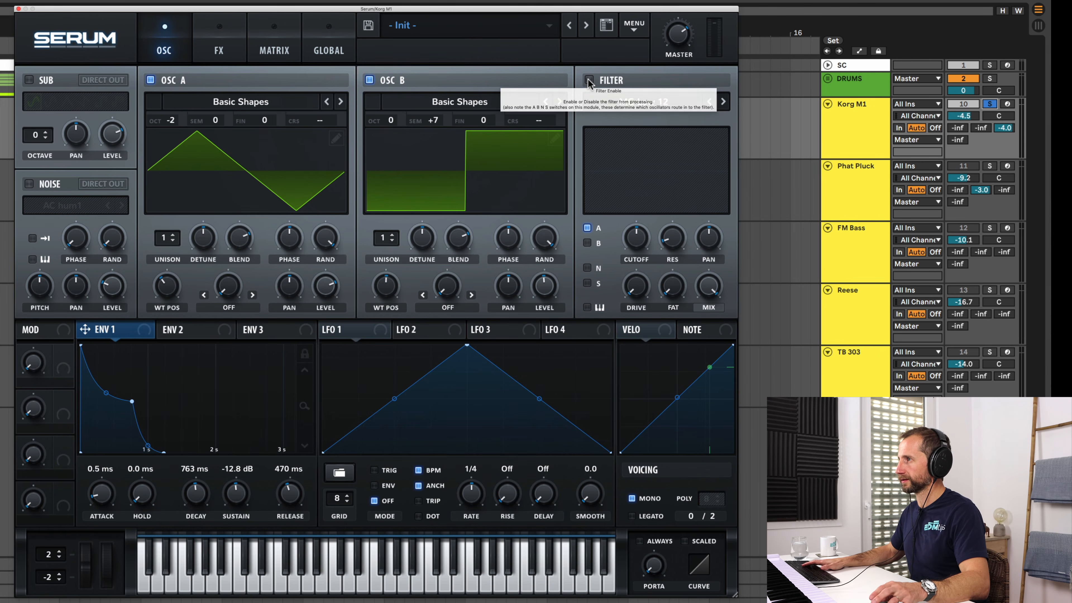
Step: Filter oscillators A and B through MG Low 12 at a low cutoff, modulated by ENV 1
left_click(589, 81)
left_click_drag(635, 240, 635, 273)
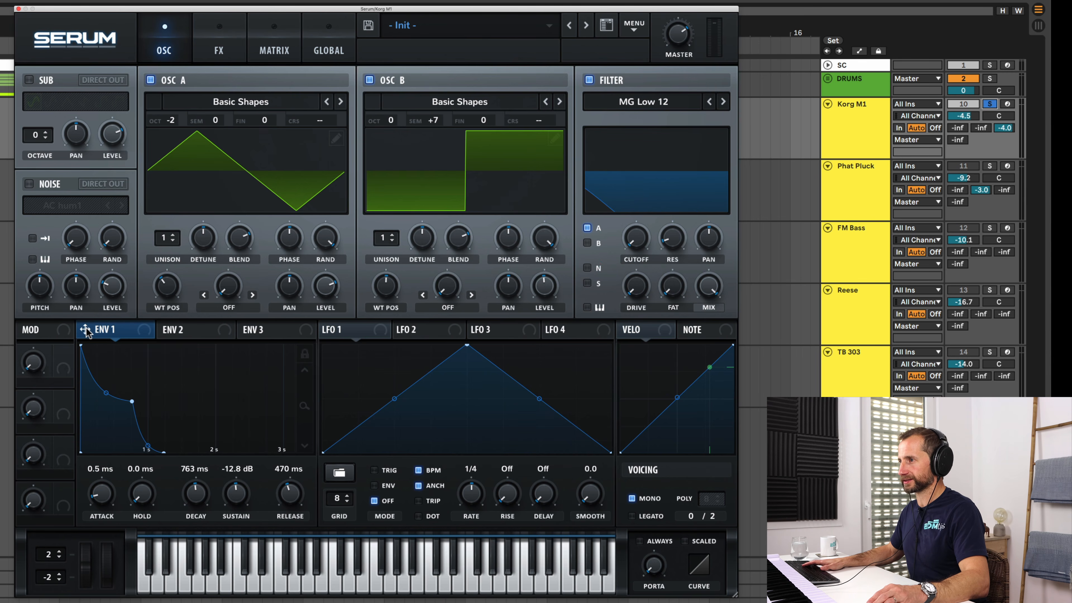
left_click_drag(182, 298, 635, 242)
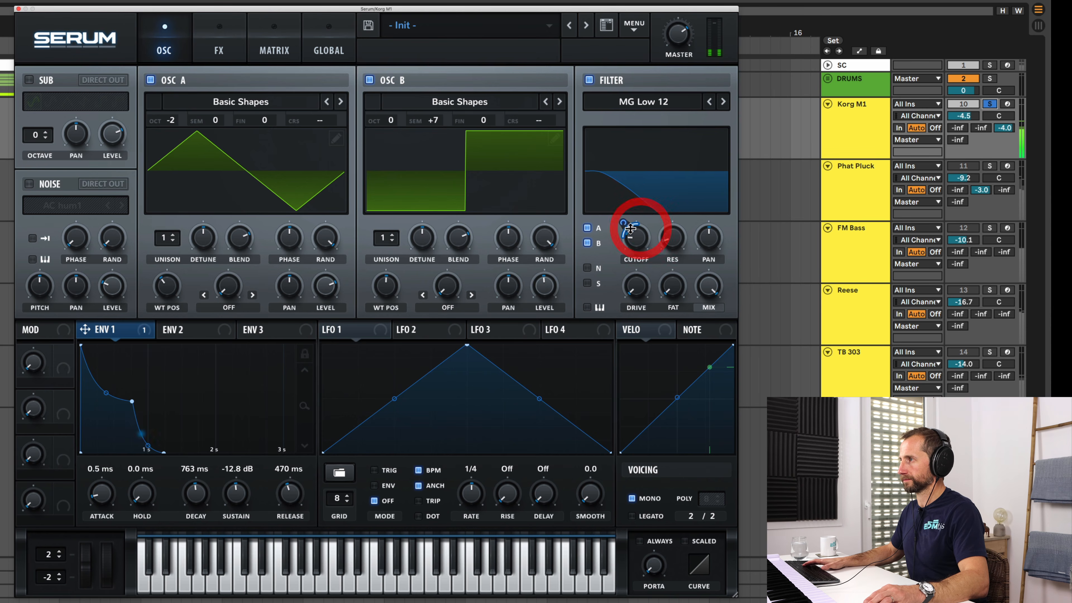
left_click_drag(623, 223, 626, 221)
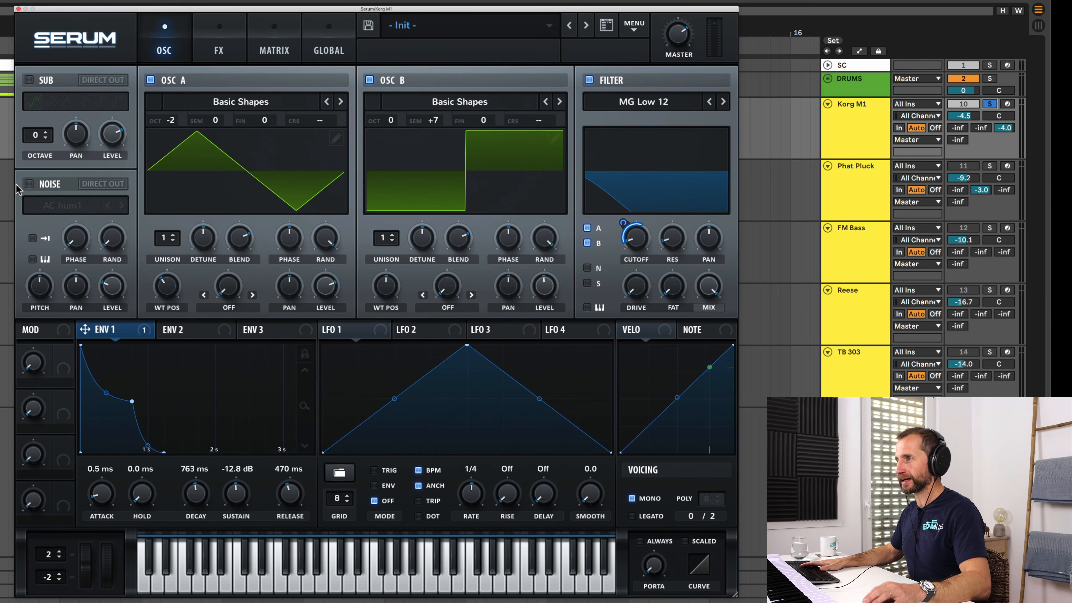
Step: Enable the noise oscillator and load the OrganNoise sample from the Analog category
left_click(28, 184)
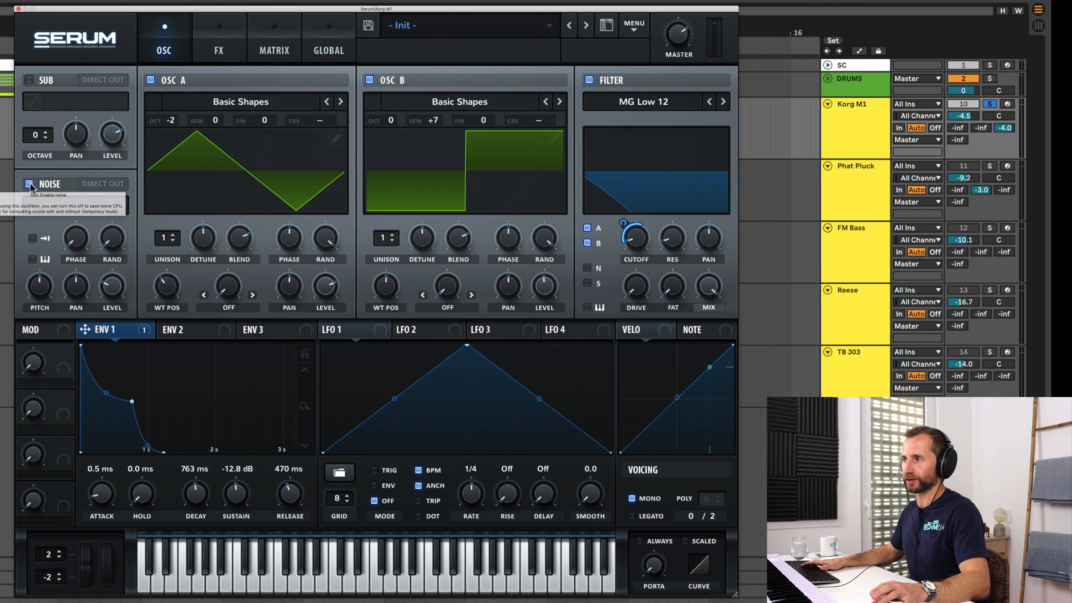
left_click(74, 206)
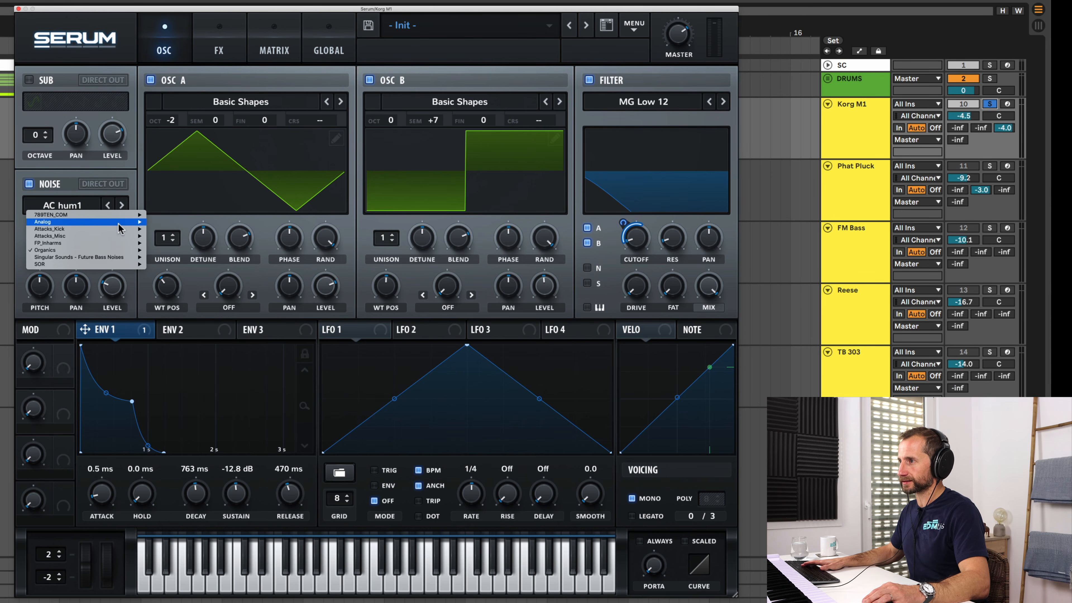
mouse_move(118, 223)
left_click(167, 299)
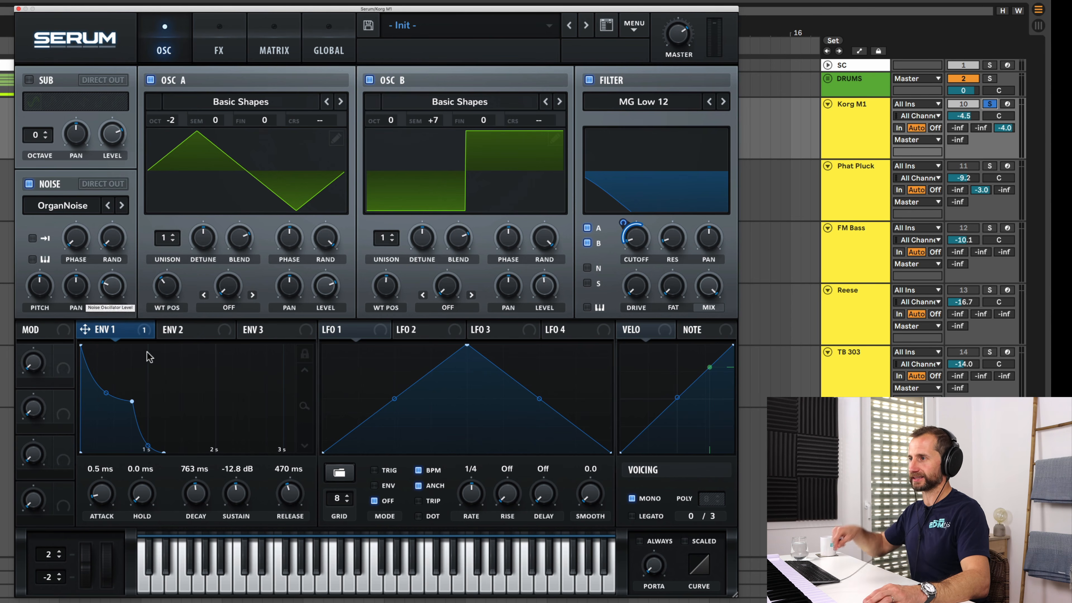
Step: Shape ENV 2 as a short pluck with 0% sustain and a 230 ms decay
left_click(185, 332)
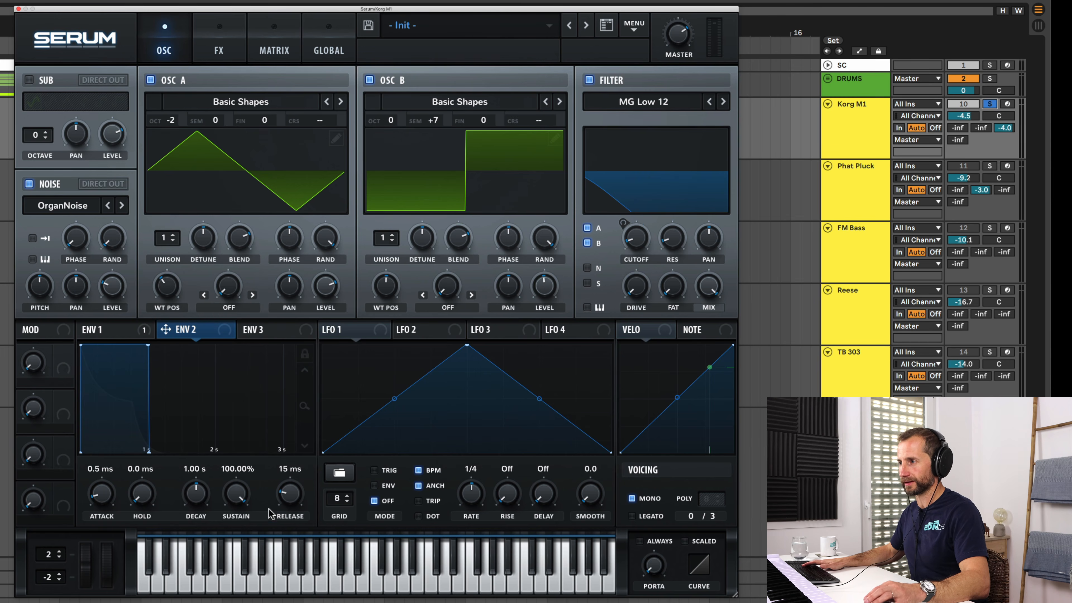
left_click_drag(236, 494, 192, 591)
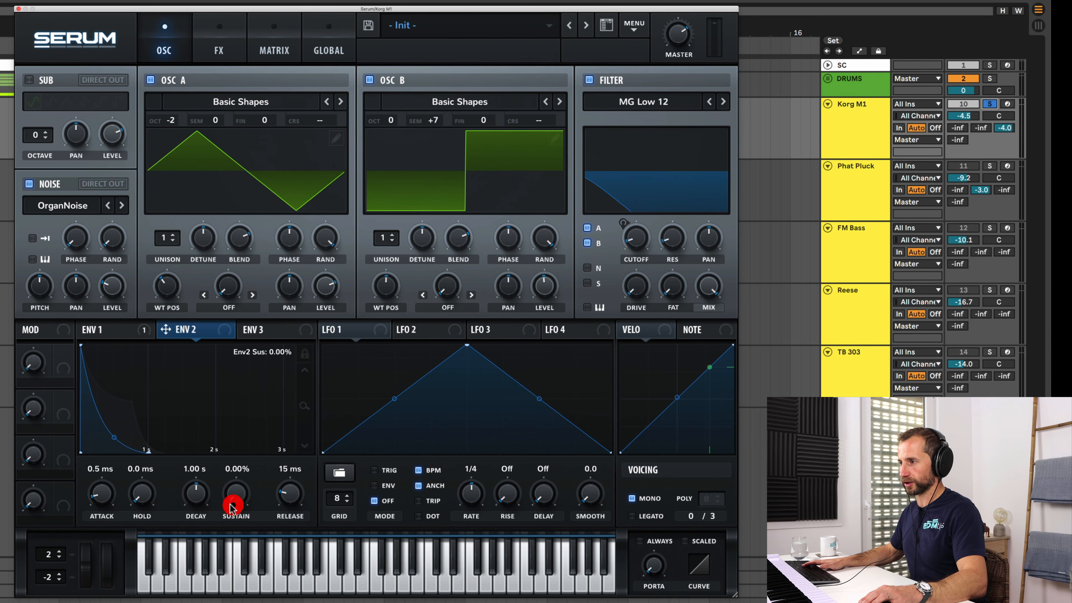
left_click_drag(198, 498, 200, 507)
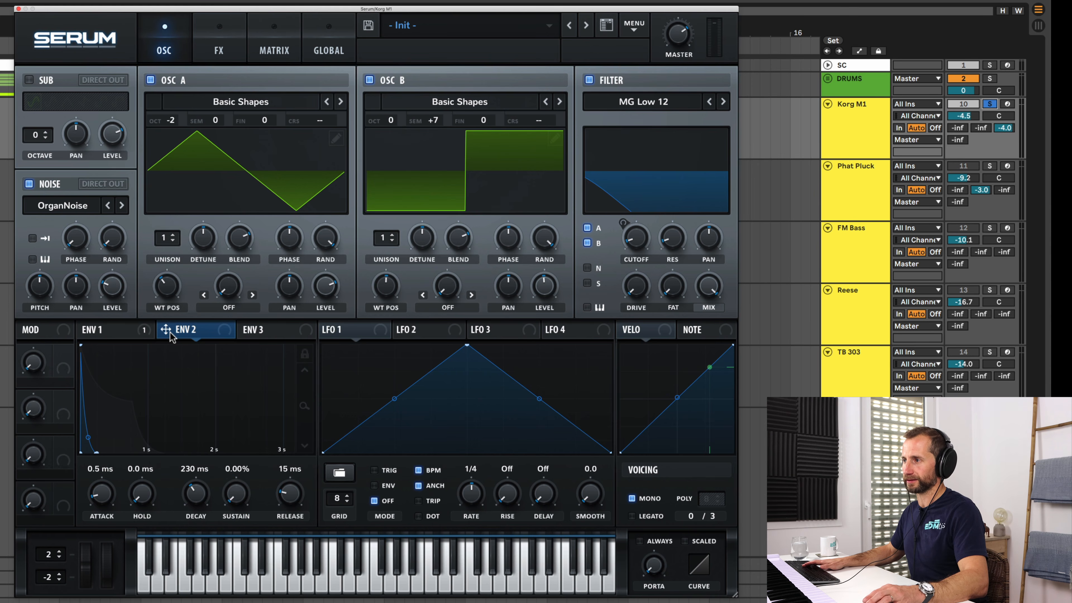
Step: Modulate the noise level with ENV 2, then lower the base noise level and reduce the modulation amount
left_click_drag(152, 325, 111, 284)
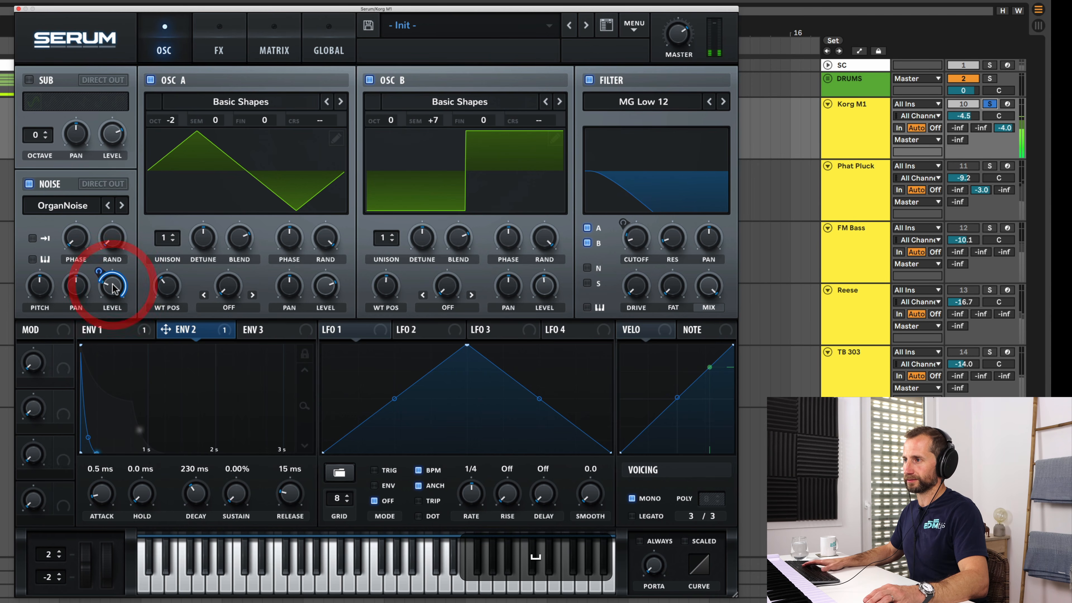
left_click(107, 281)
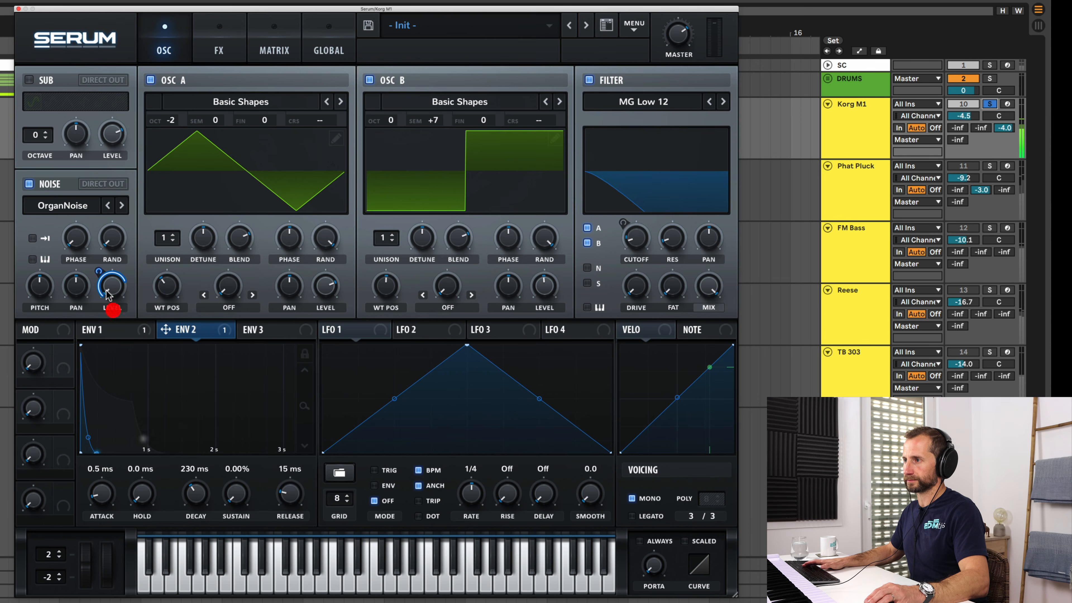
mouse_move(98, 273)
left_mouse_down()
mouse_move(91, 302)
mouse_move(81, 275)
left_mouse_up()
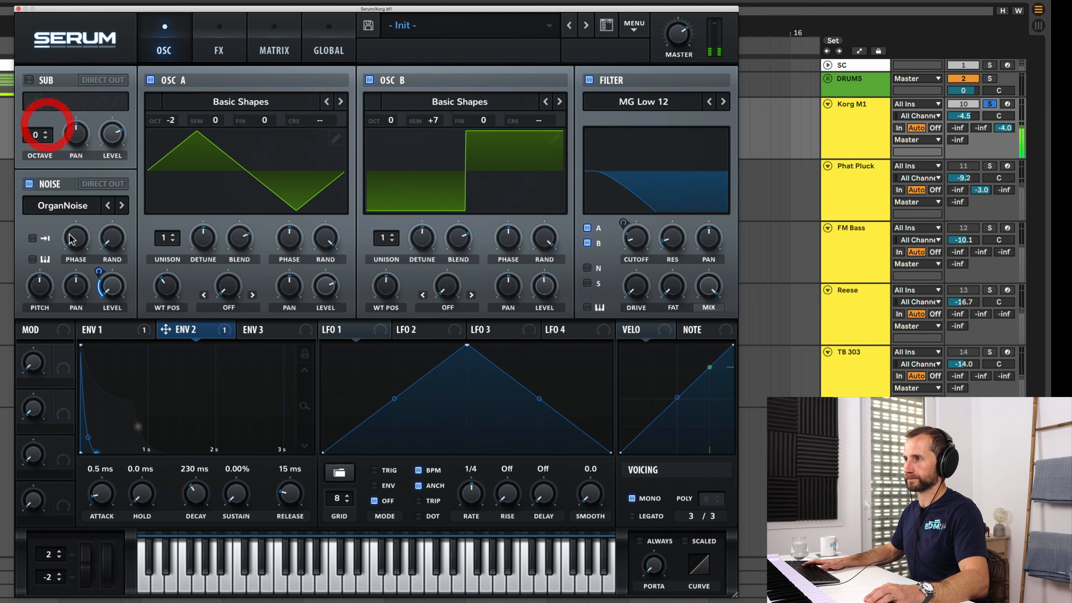
Step: Close the Korg M1 synth window and audition the FM Bass track soloed and with the full mix
left_click(18, 9)
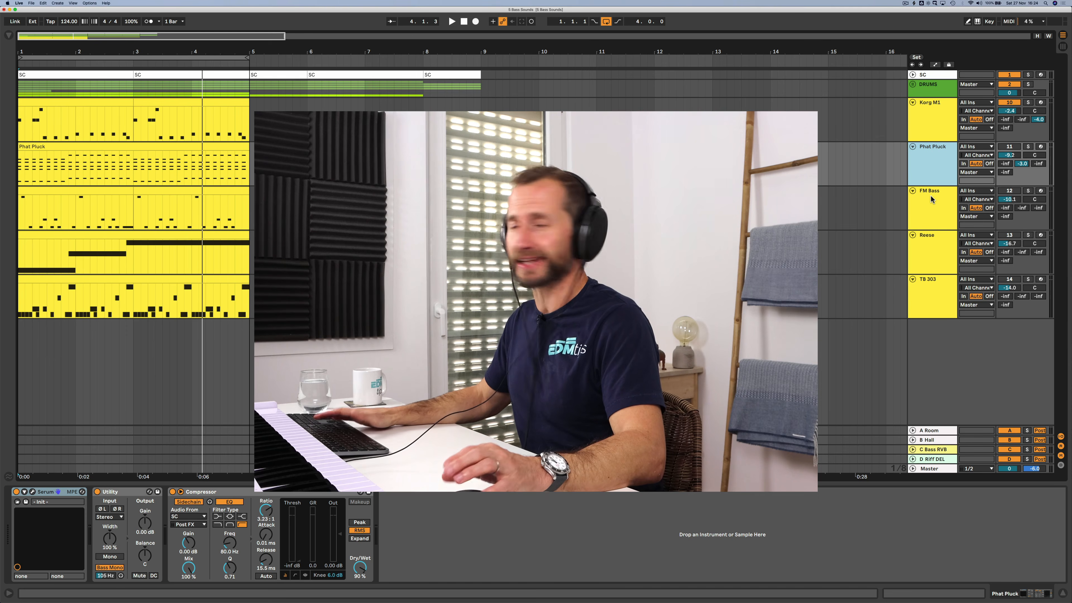
left_click(932, 199)
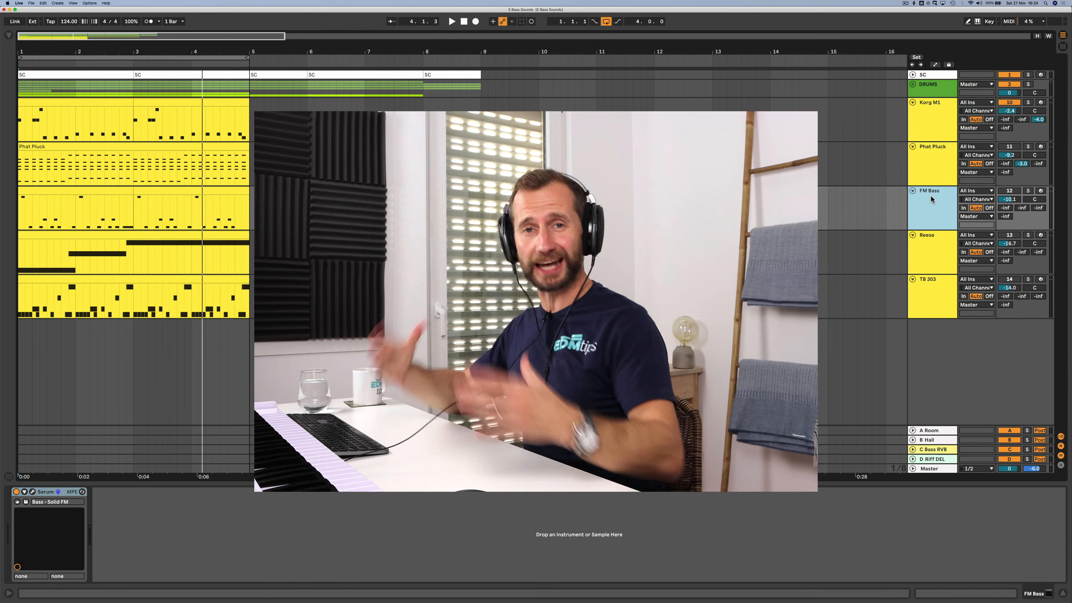
left_click(1028, 191)
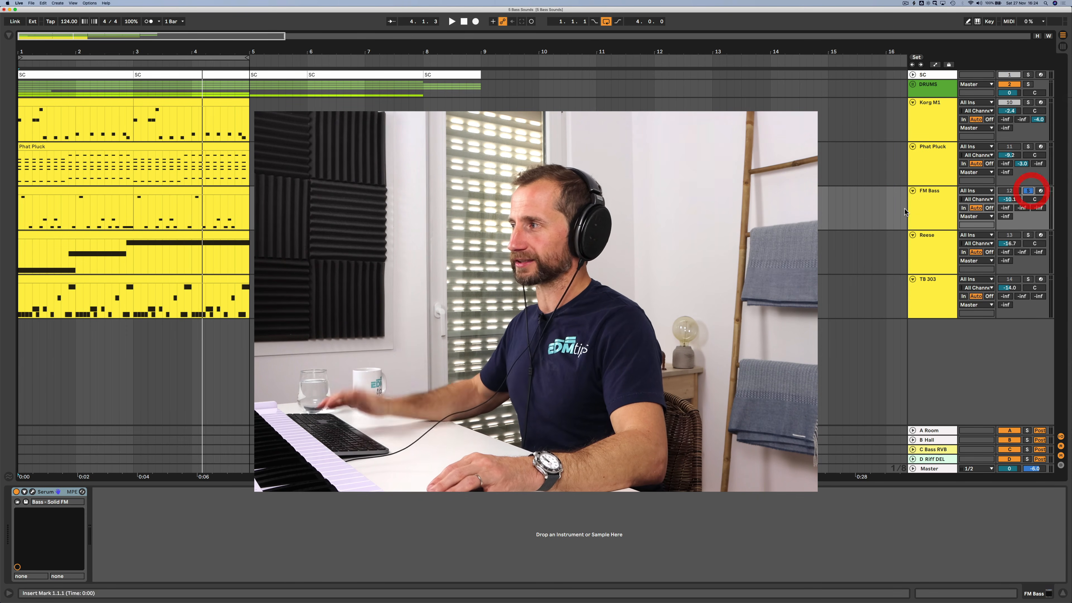
left_click(918, 211)
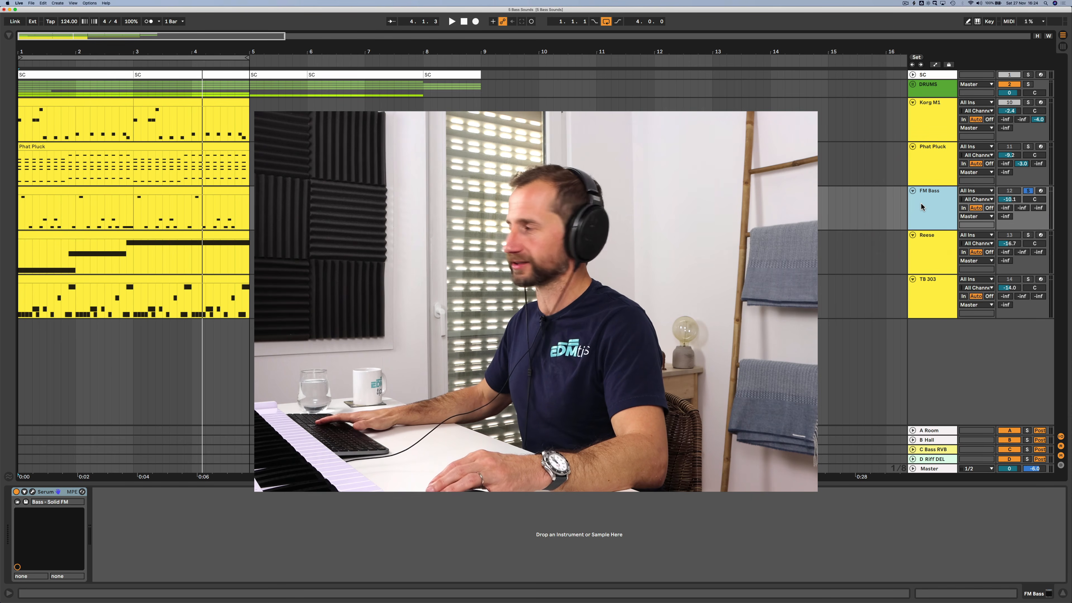
key("space")
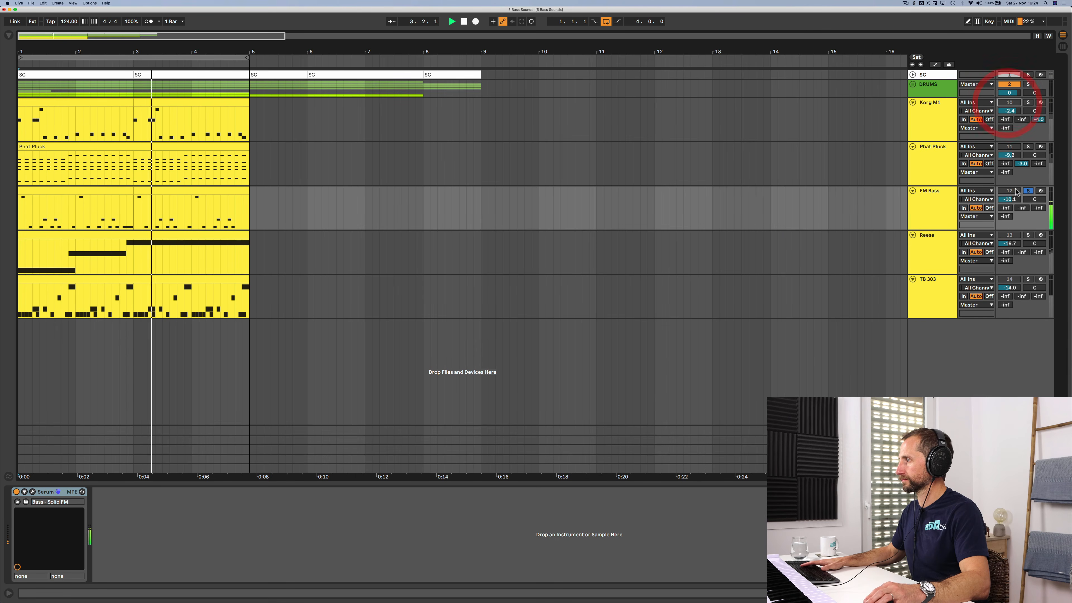
left_click(1028, 190)
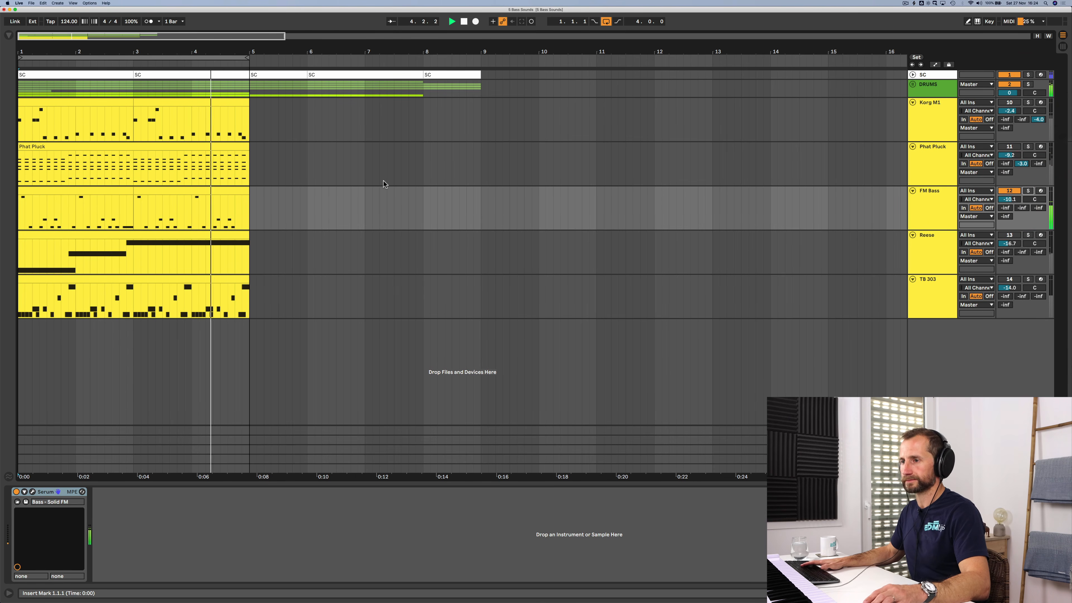
key("space")
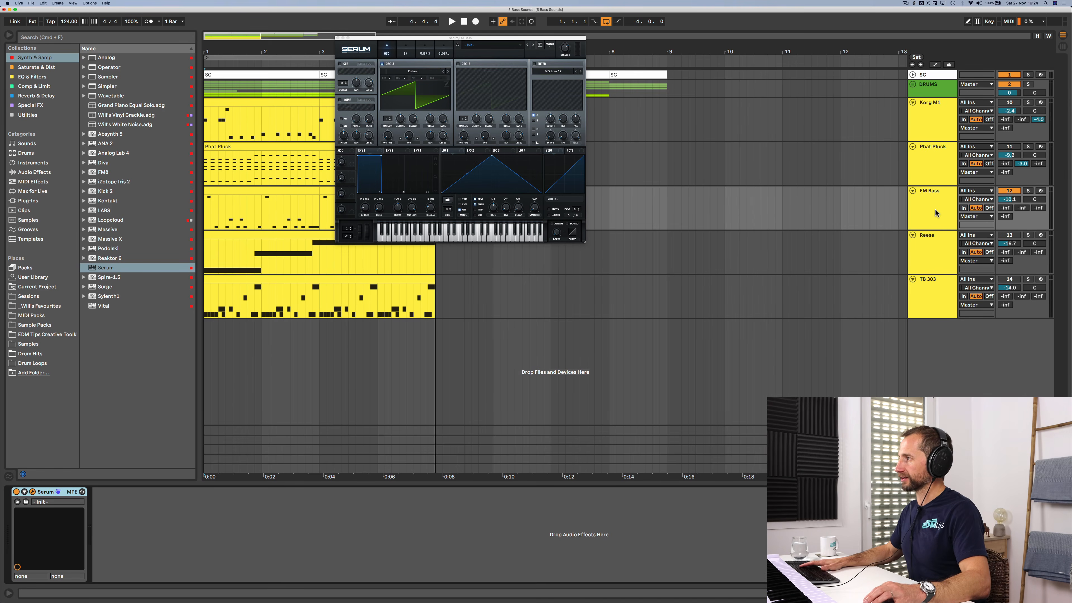
Step: Enlarge the Serum window on the FM Bass track and load the Analog_BD_Sin wavetable from the Analog category into oscillator A
left_click_drag(581, 246, 710, 390)
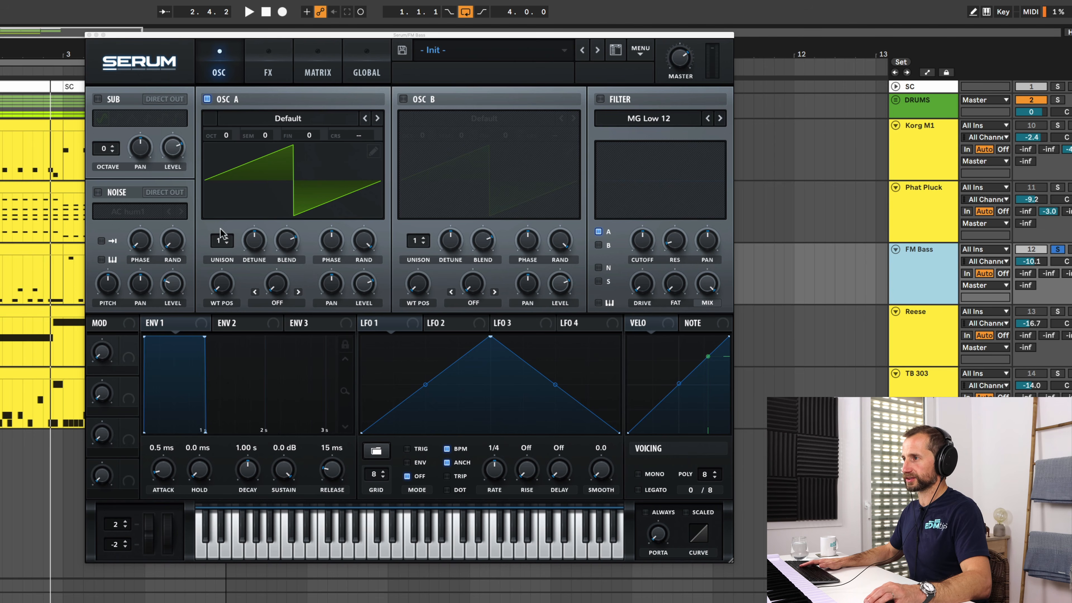
left_click(253, 122)
mouse_move(267, 129)
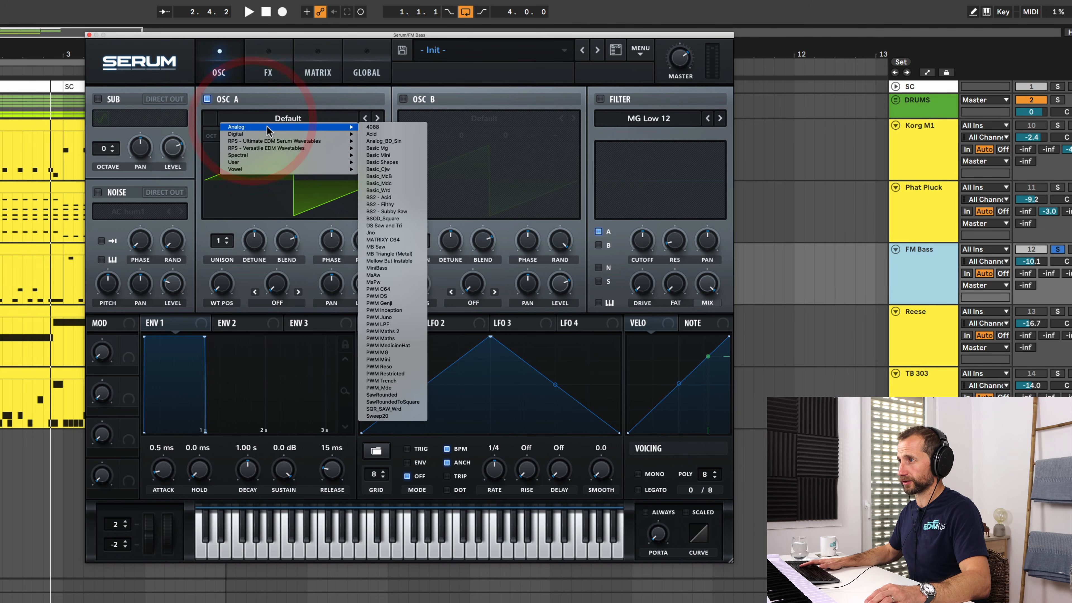
left_click(391, 142)
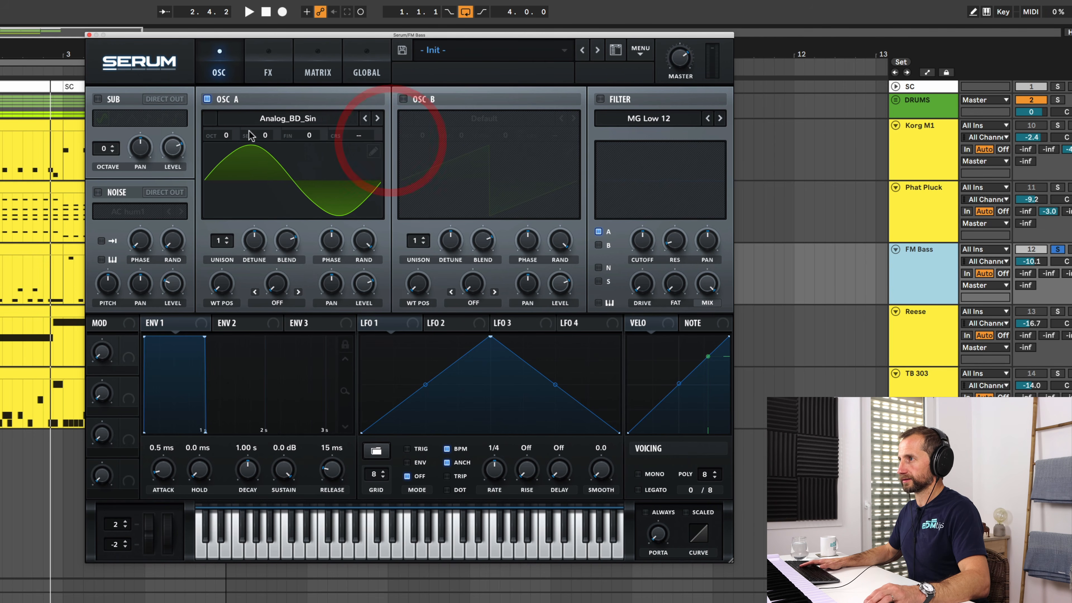
Step: Set oscillator A's octave to -2, auditioning the bass line before and after the change
key("space")
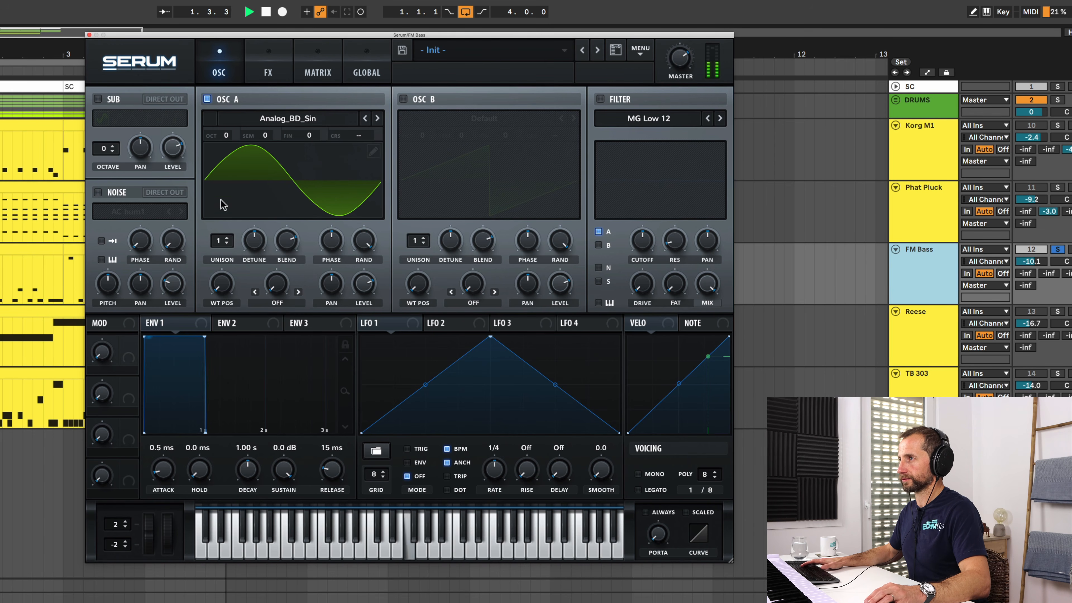
key("space")
left_click_drag(228, 136, 227, 164)
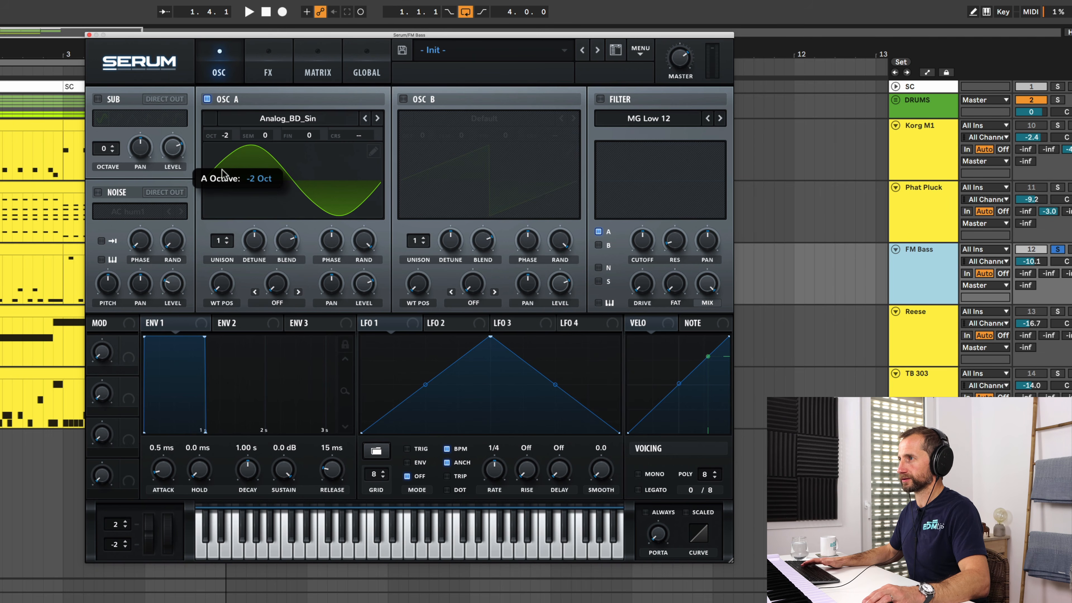
key("space")
key("space")
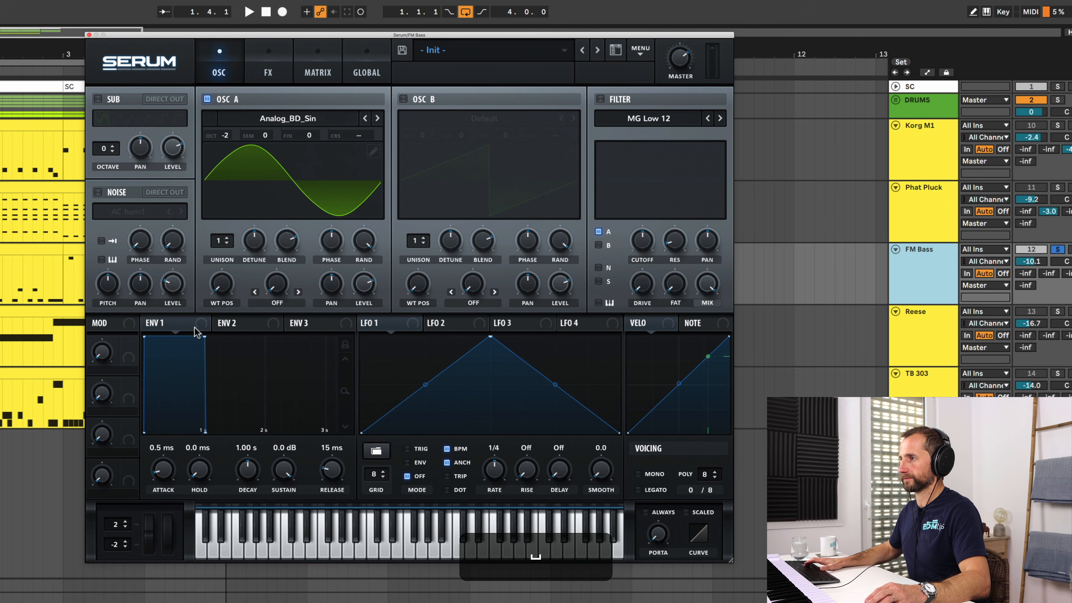
Step: Make the patch mono and shape ENV 1 with a 519 ms decay, -4.6 dB sustain and 470 ms release
left_click(639, 474)
key("space")
left_click_drag(332, 472, 258, 602)
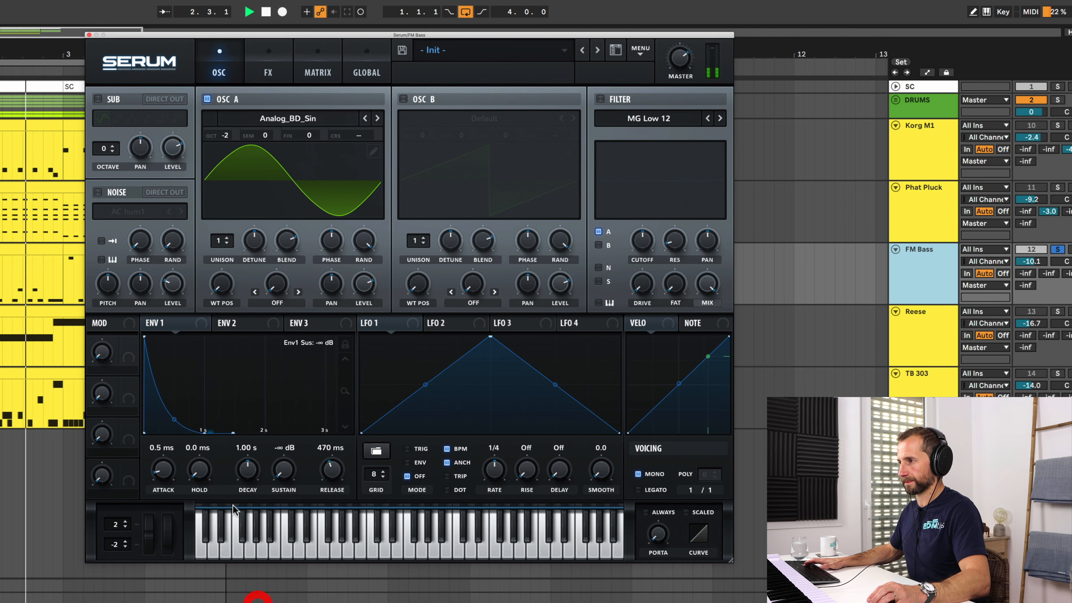
left_click_drag(248, 470, 291, 418)
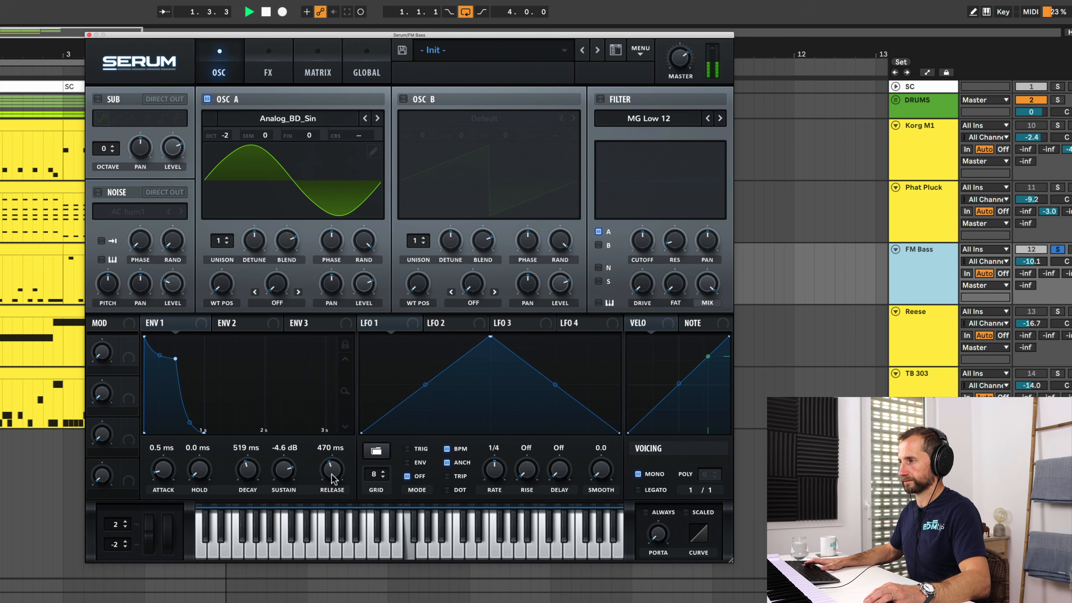
key("space")
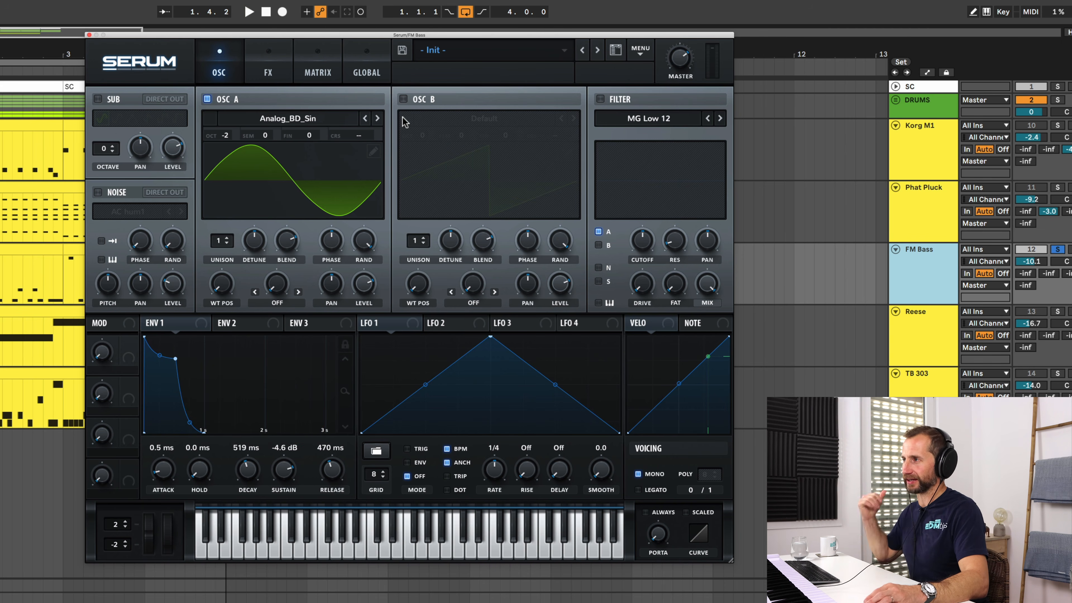
Step: Enable oscillator B with the Analog Basic Shapes wavetable and set oscillator A's warp mode to FM (from B)
left_click(403, 99)
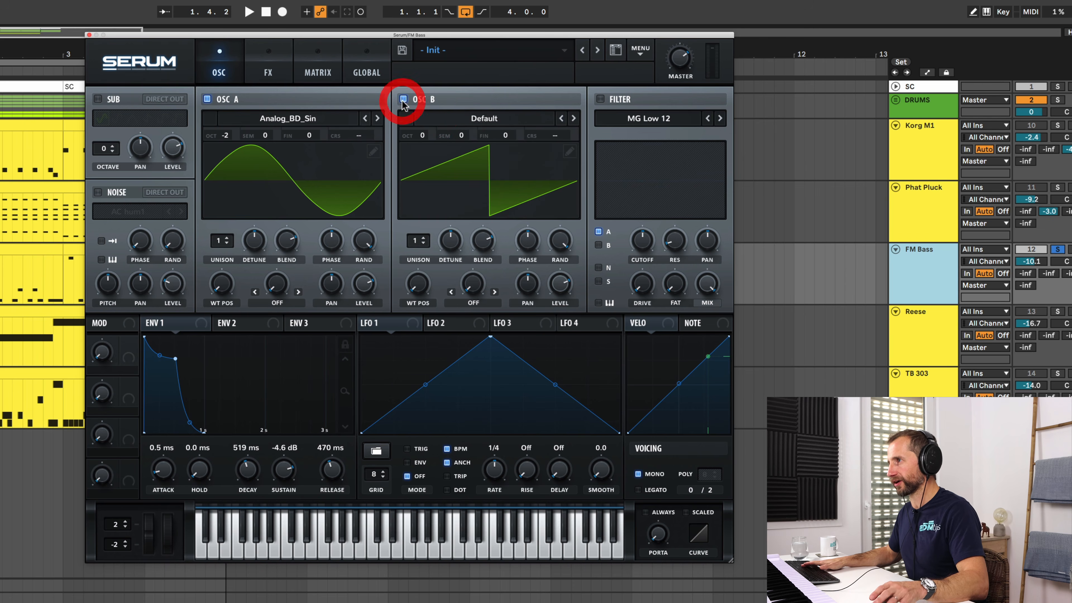
left_click(468, 119)
mouse_move(470, 128)
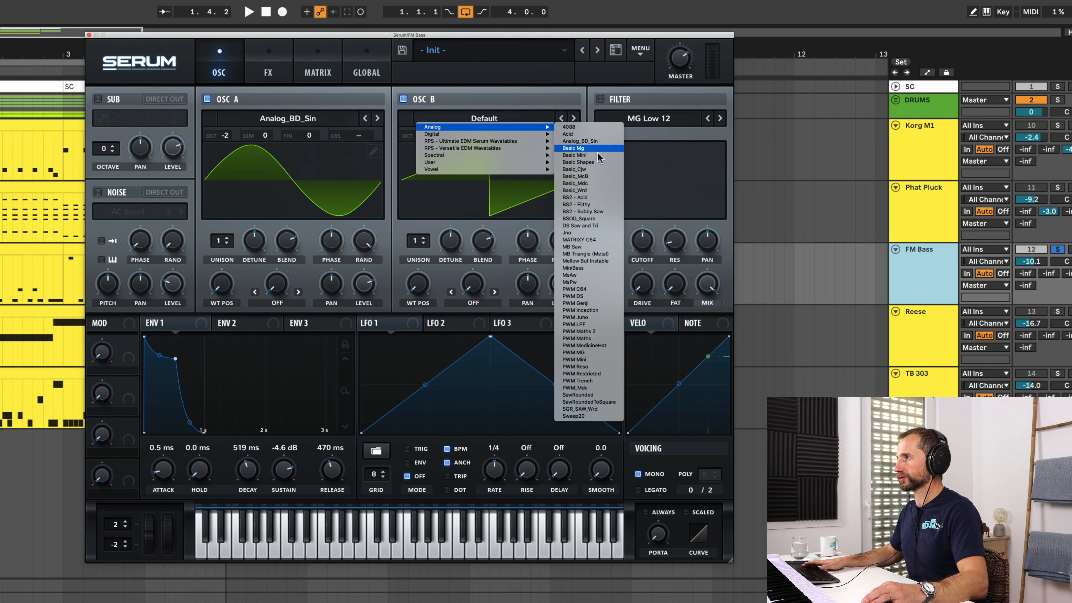
left_click(600, 163)
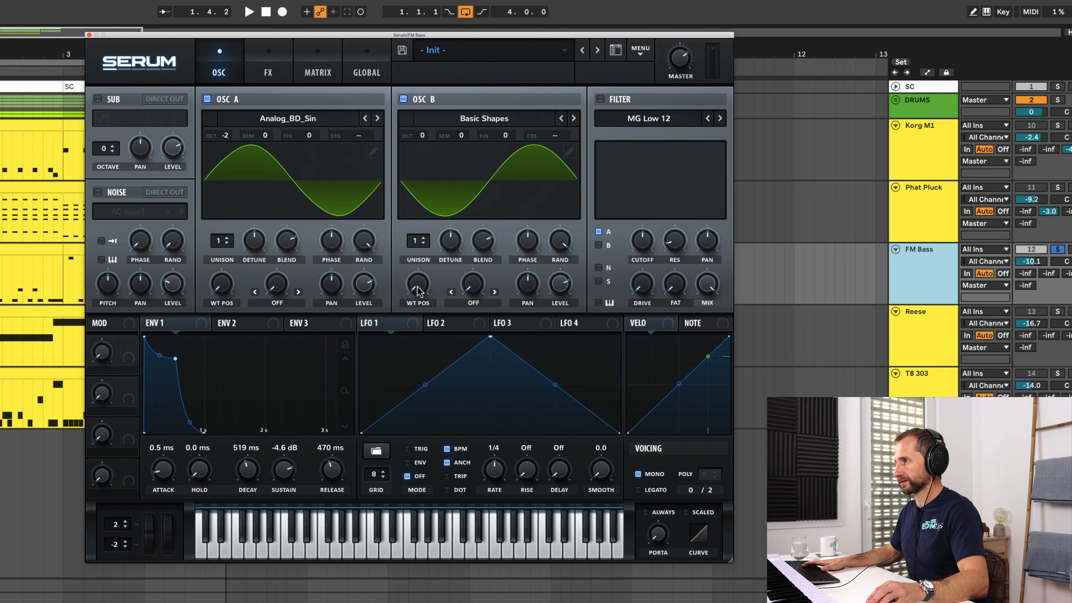
left_click_drag(415, 288, 421, 341)
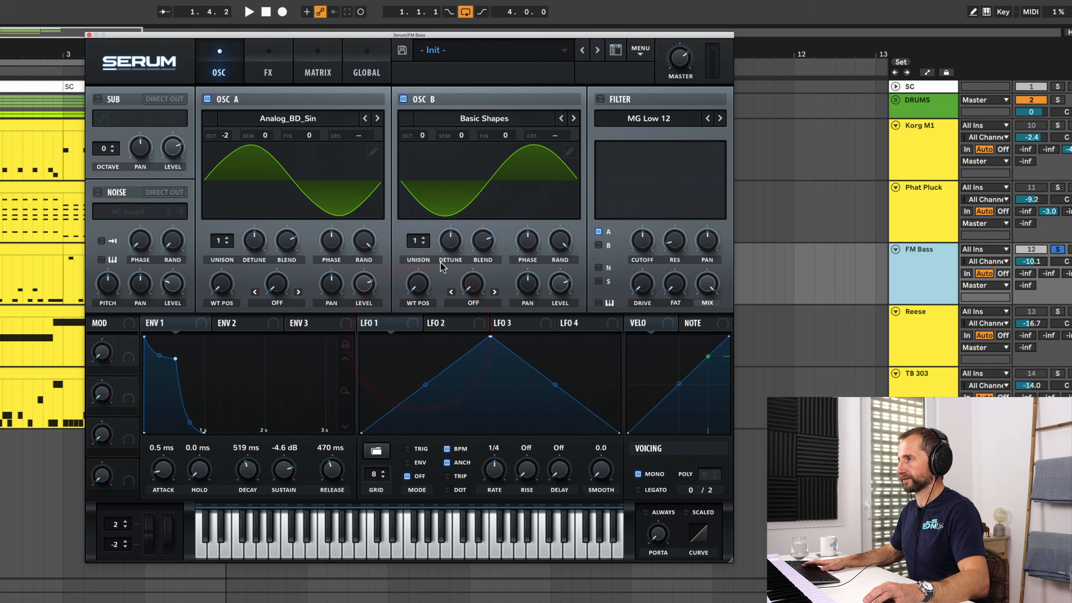
key("space")
key("space")
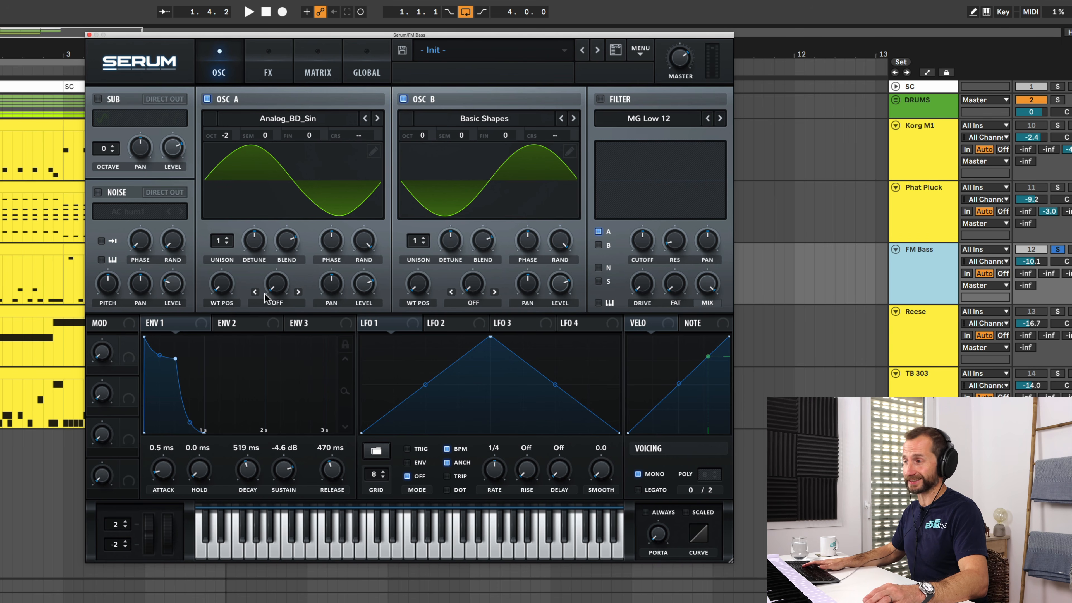
left_click(274, 301)
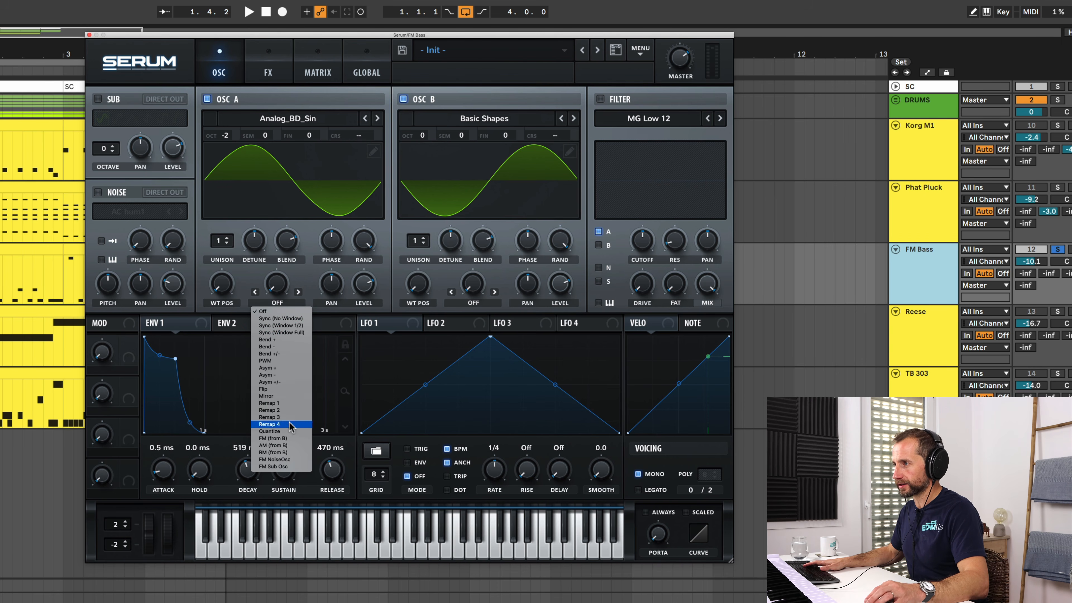
left_click(285, 440)
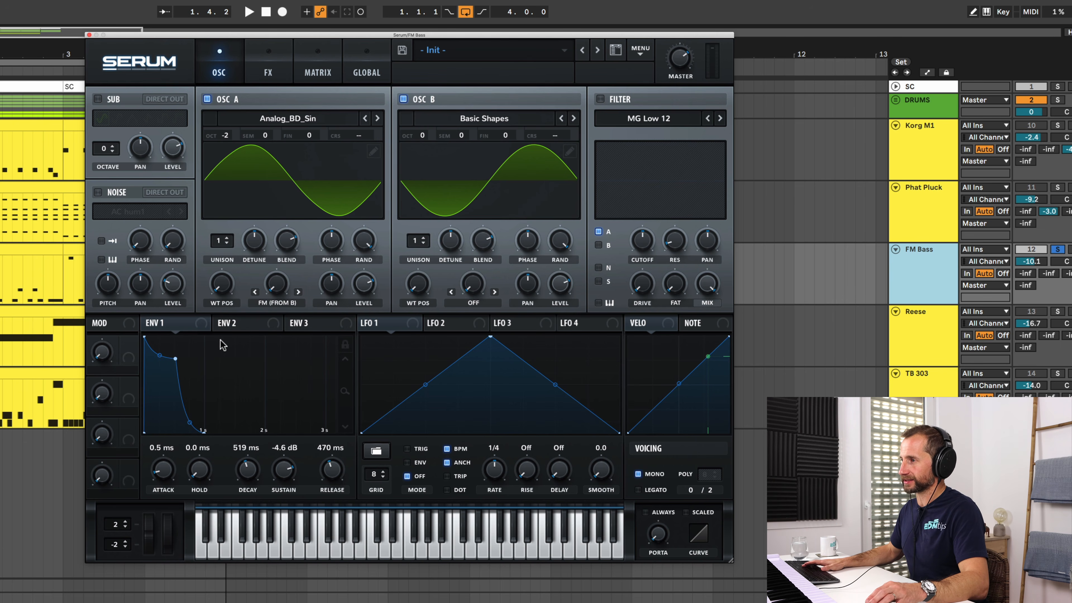
Step: Shape ENV 2 as a short pluck with 0% sustain and a 244 ms decay
left_click(234, 323)
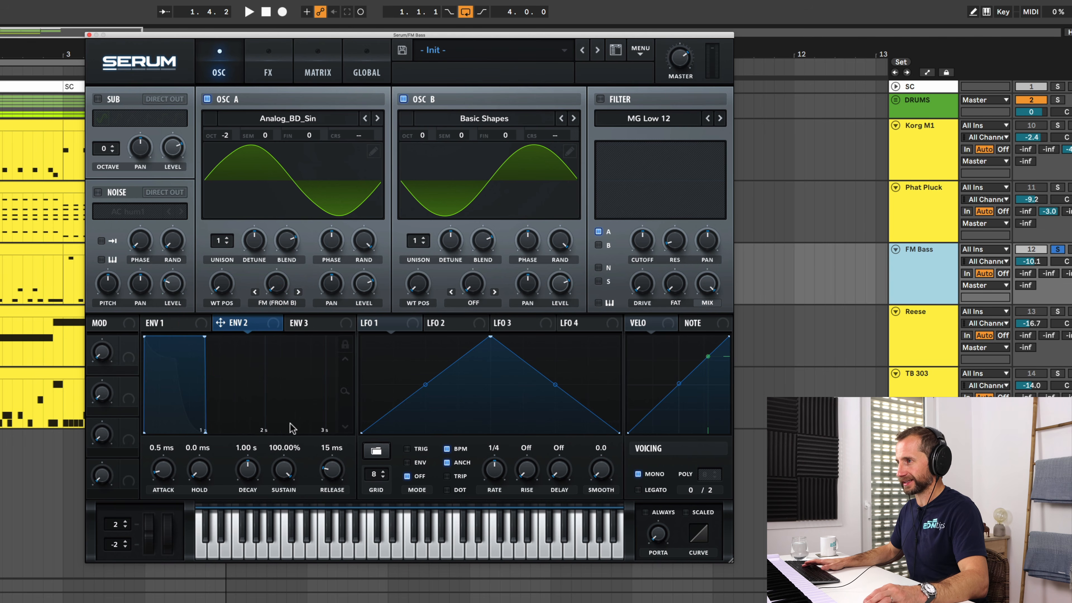
left_click_drag(287, 471, 289, 596)
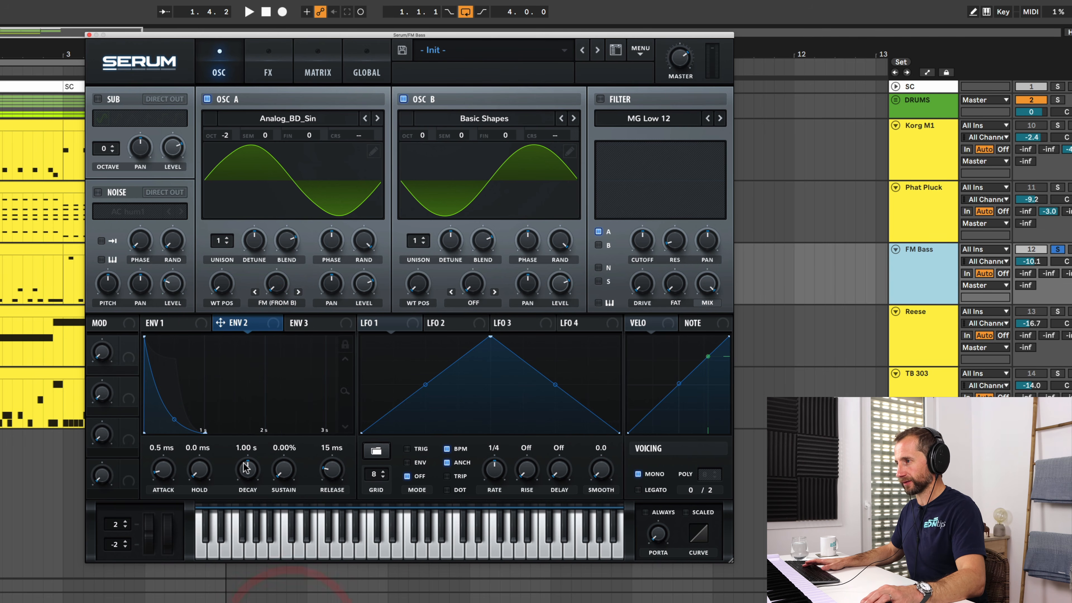
left_click_drag(246, 479, 251, 483)
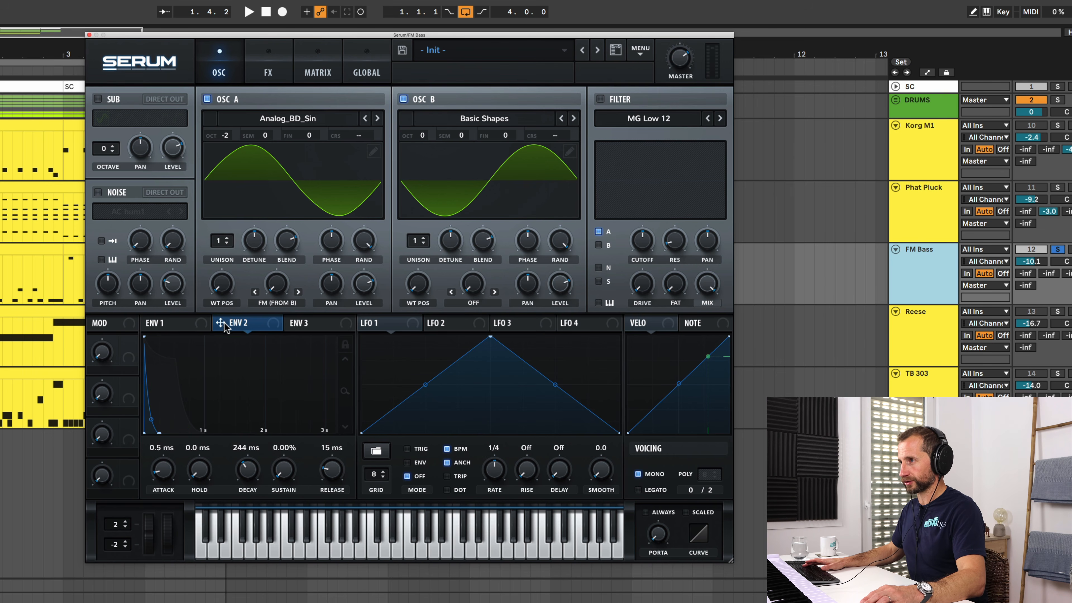
Step: Assign ENV 2 to oscillator A's FM (from B) amount, reduce the modulation depth and audition the result
left_click_drag(220, 325, 276, 286)
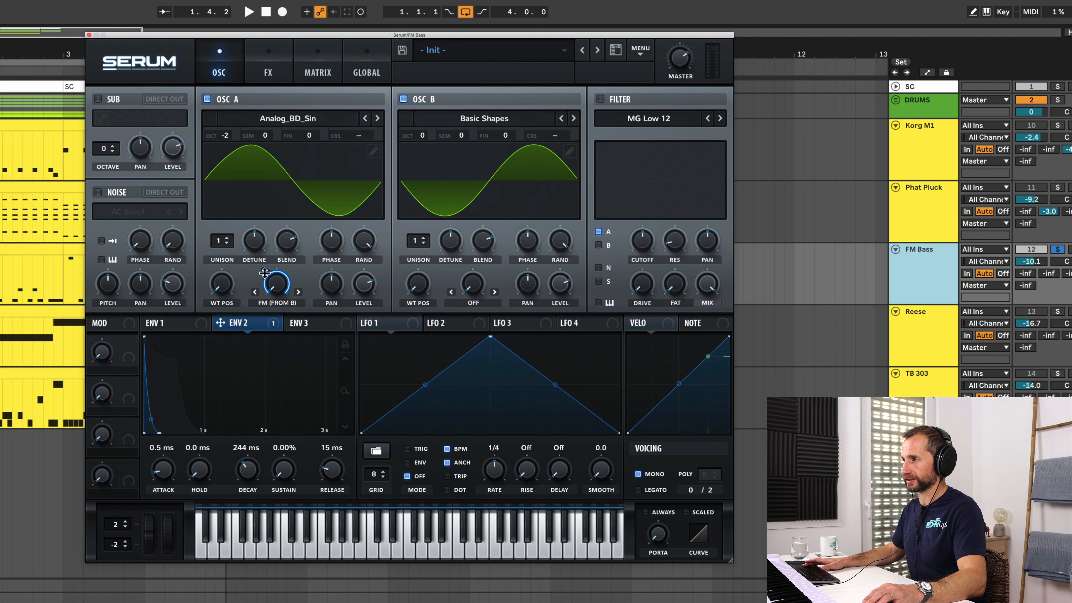
mouse_move(264, 273)
left_mouse_down()
mouse_move(268, 317)
mouse_move(272, 274)
left_mouse_up()
key("space")
key("space")
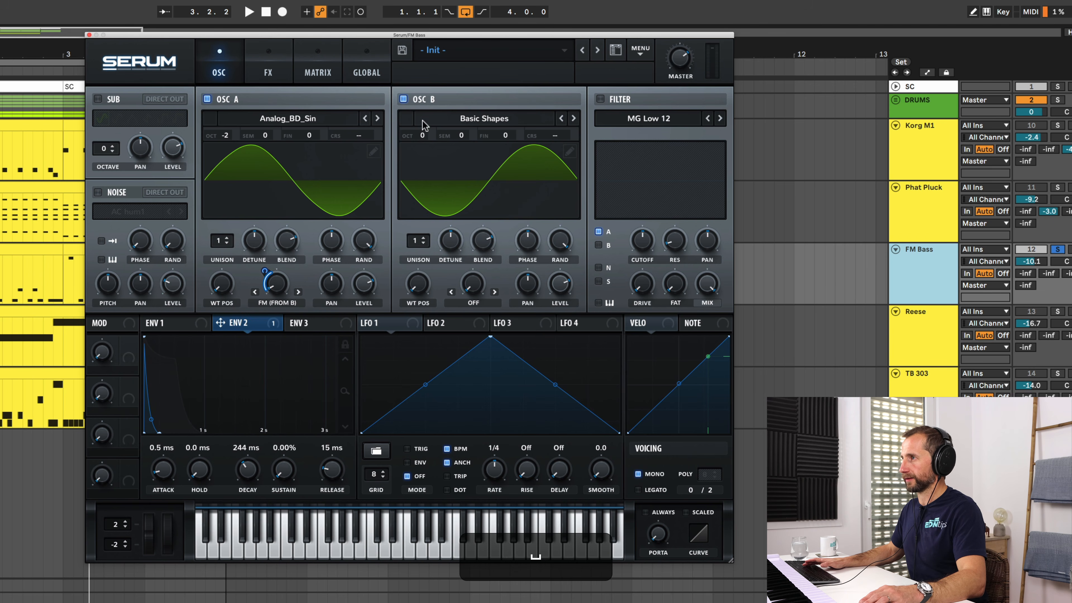
Step: Raise oscillator A's base FM amount slightly and set ENV 2's attack to 0.0 ms while the bass line plays
left_click(561, 381)
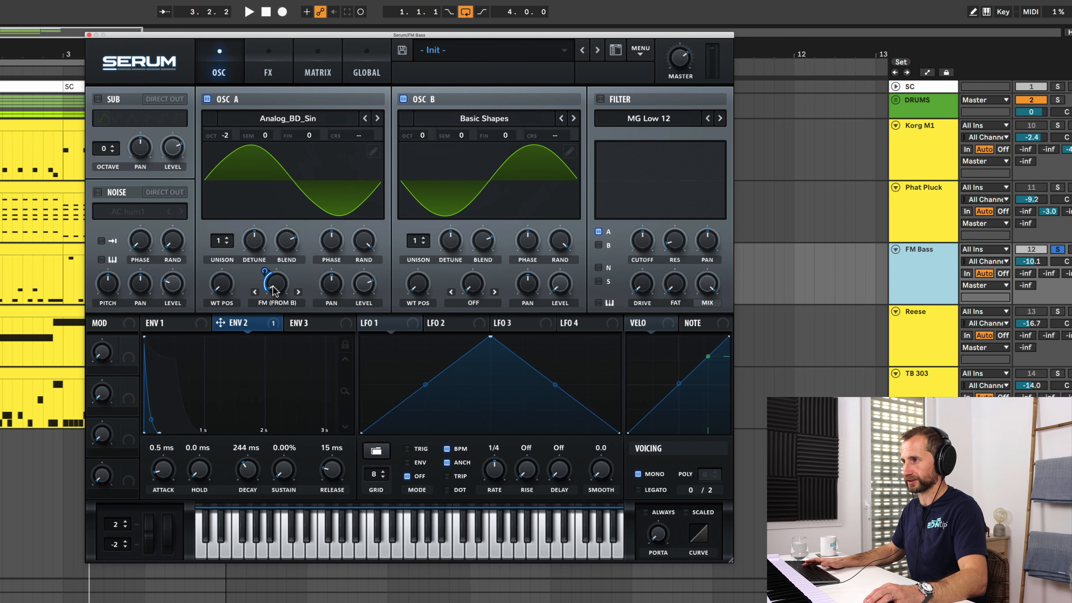
key("space")
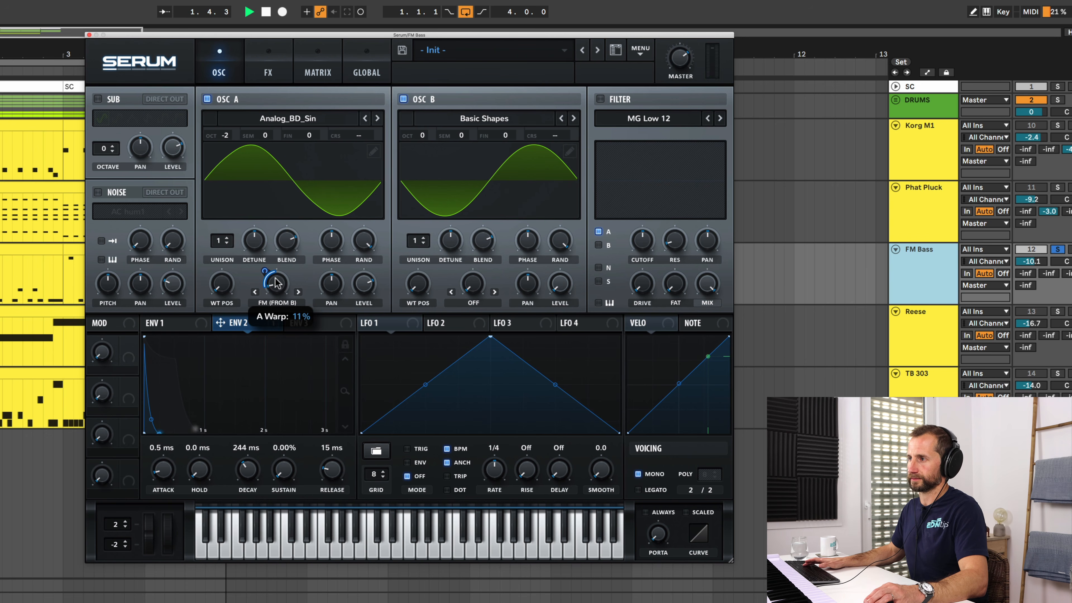
left_click_drag(276, 274, 276, 280)
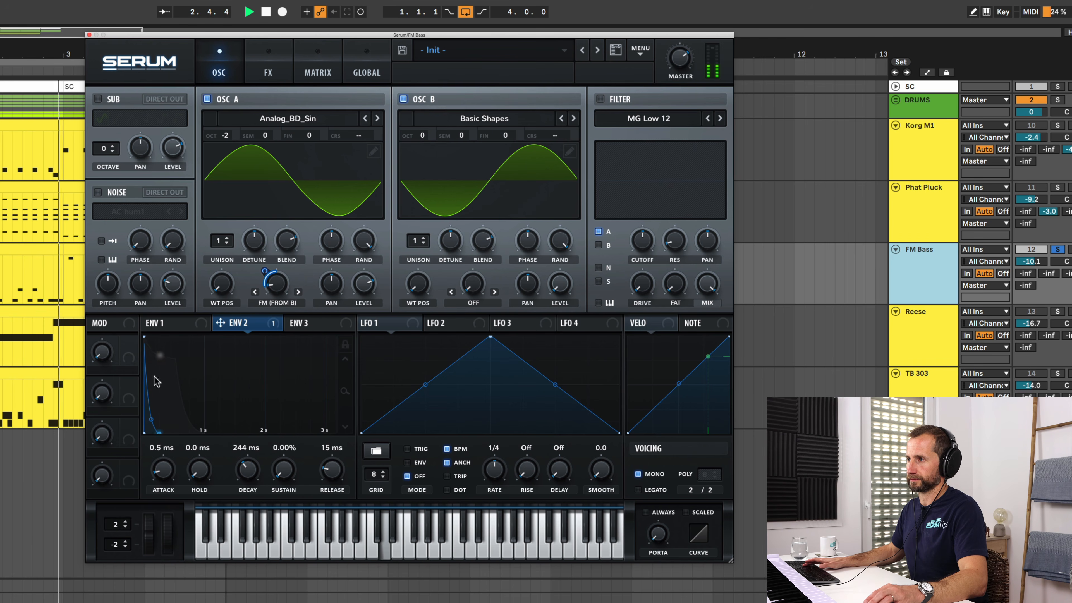
left_click_drag(158, 469, 164, 549)
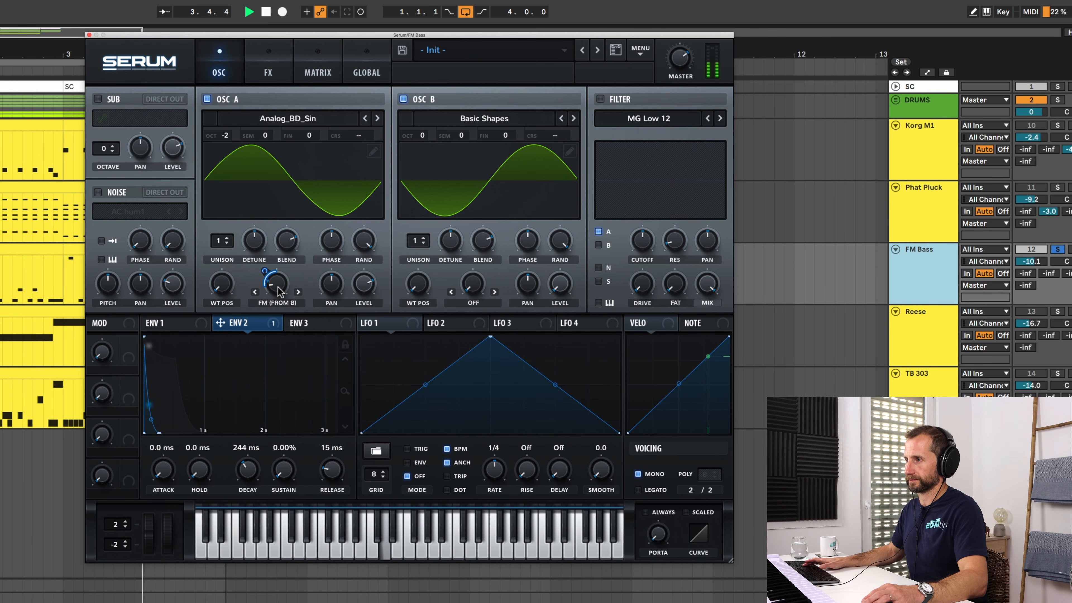
key("space")
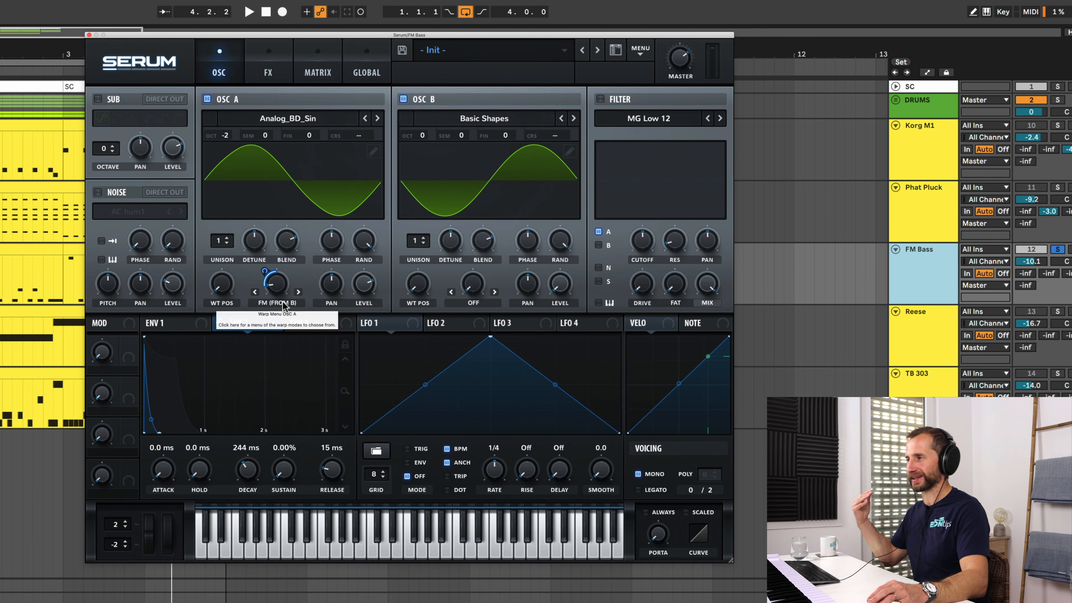
Step: Set oscillator B's octave to +1 and adjust ENV 2's modulation of oscillator A's warp to 35 during playback
key("space")
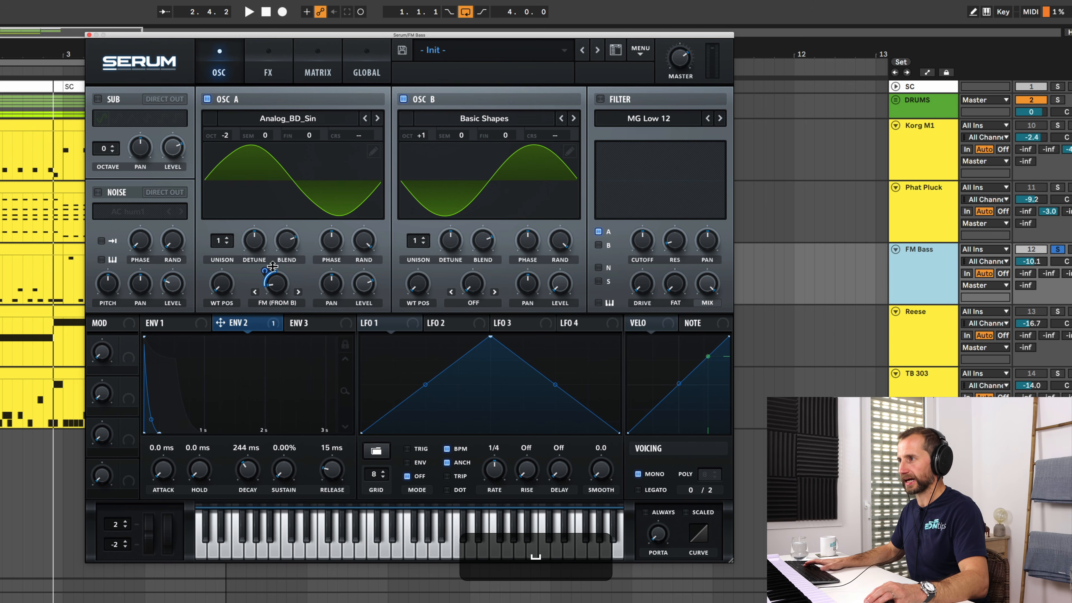
mouse_move(277, 282)
left_mouse_down()
mouse_move(277, 291)
mouse_move(266, 270)
left_mouse_up()
key("space")
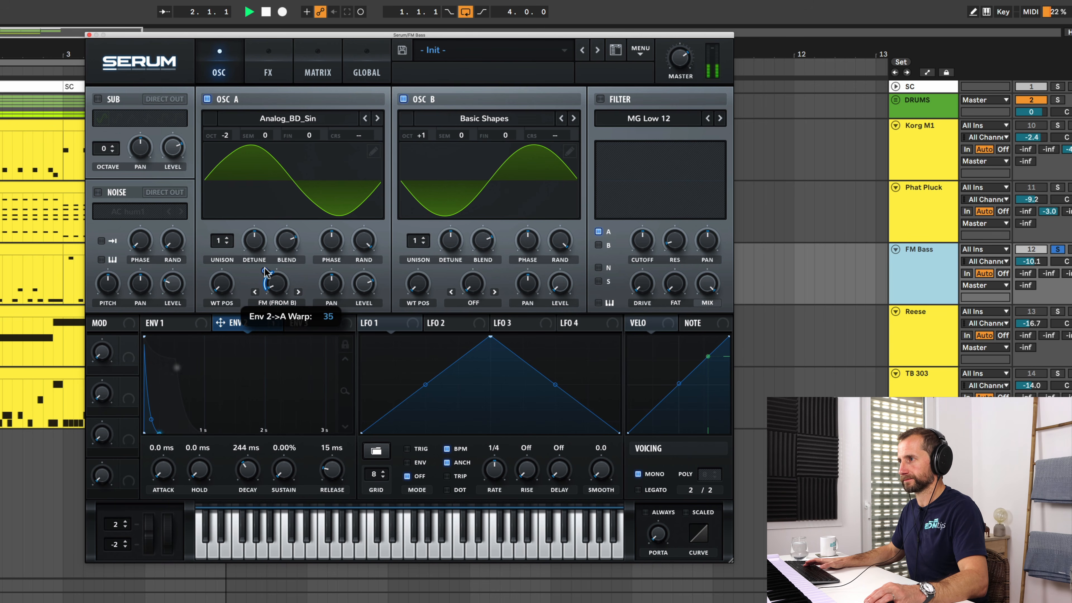
Step: Stop the FM bass playback, then enable mono on the Reese patch and give oscillator A 8 unison voices with reduced detune
key("space")
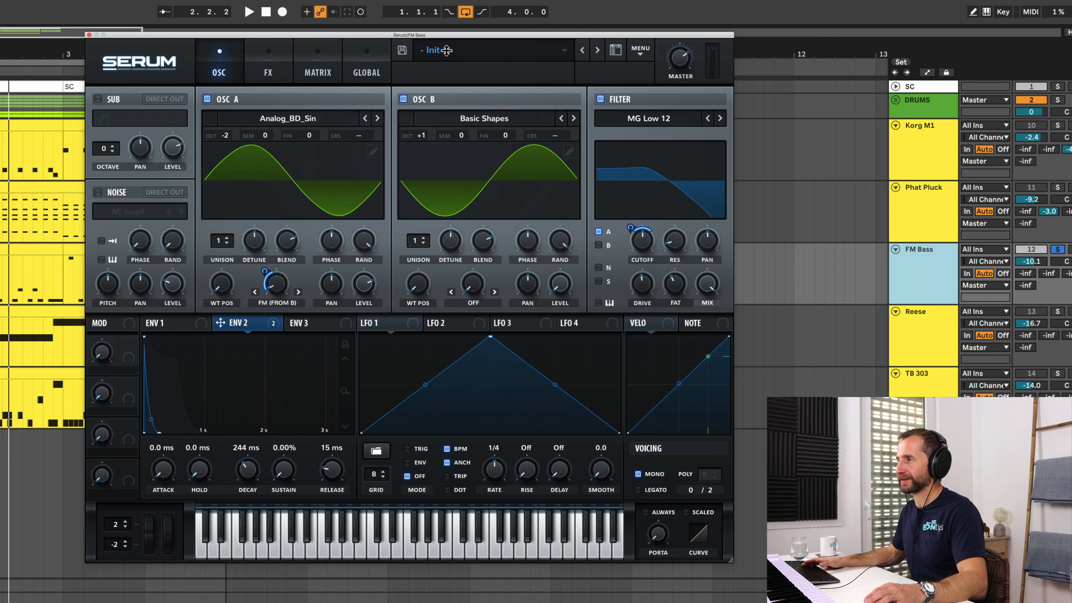
left_click(446, 50)
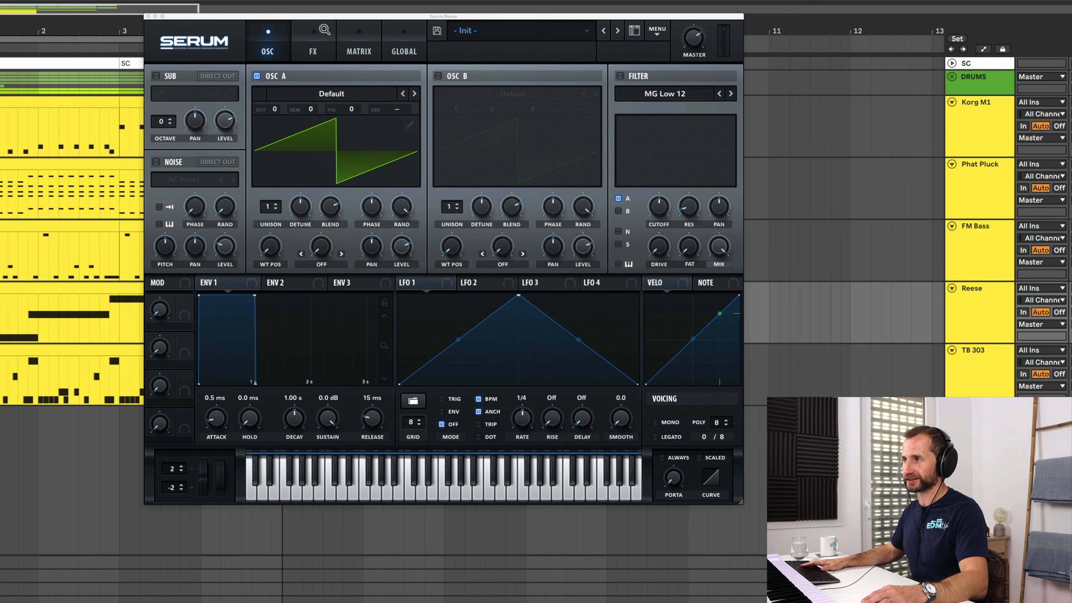
left_click(655, 422)
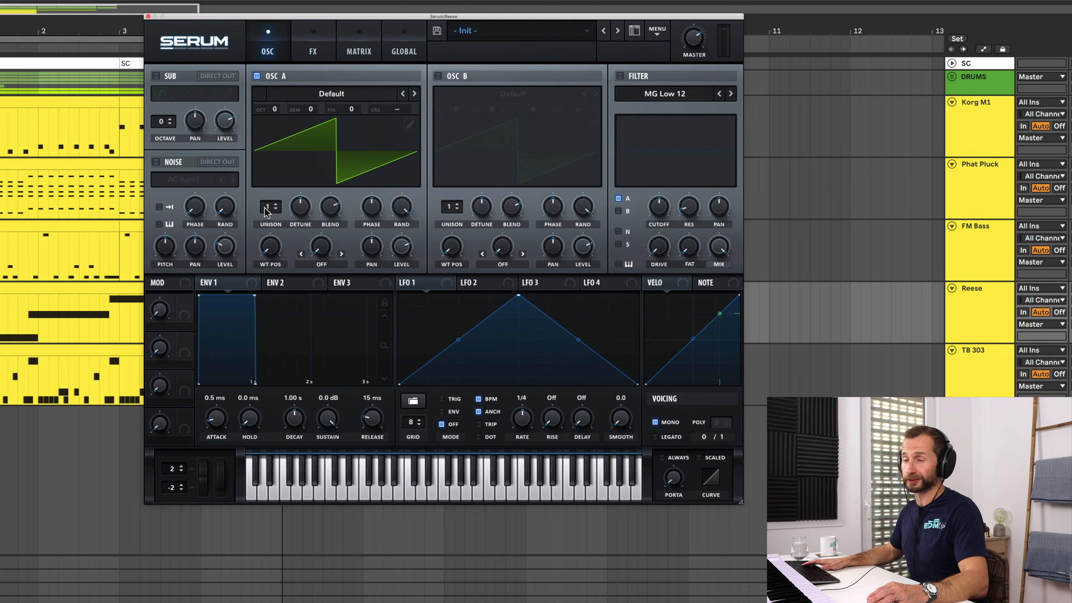
left_click_drag(265, 211, 268, 133)
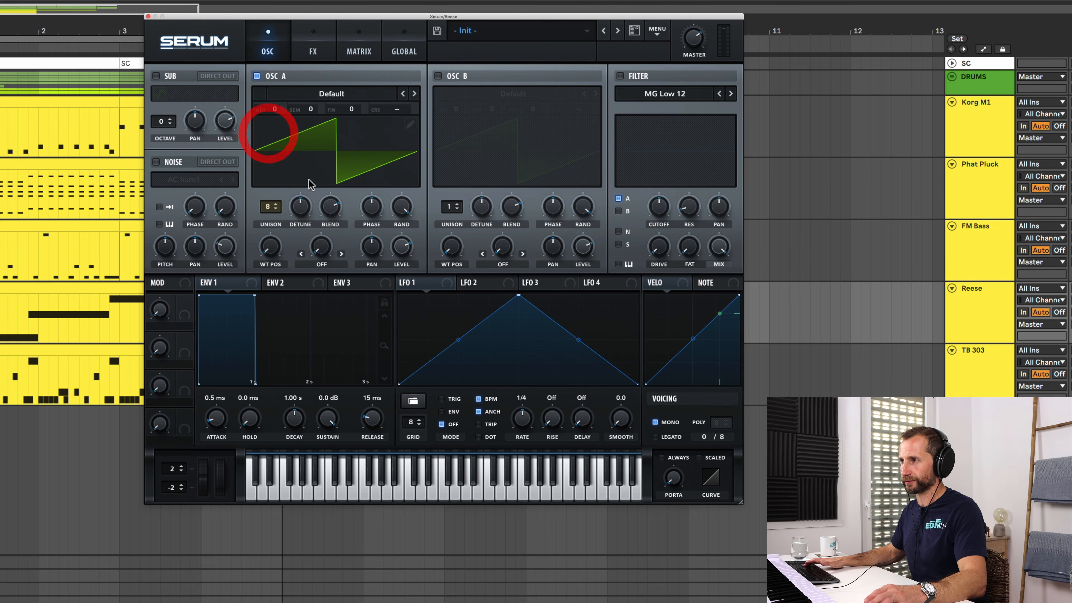
left_click_drag(301, 206, 295, 222)
left_click_drag(286, 273, 286, 269)
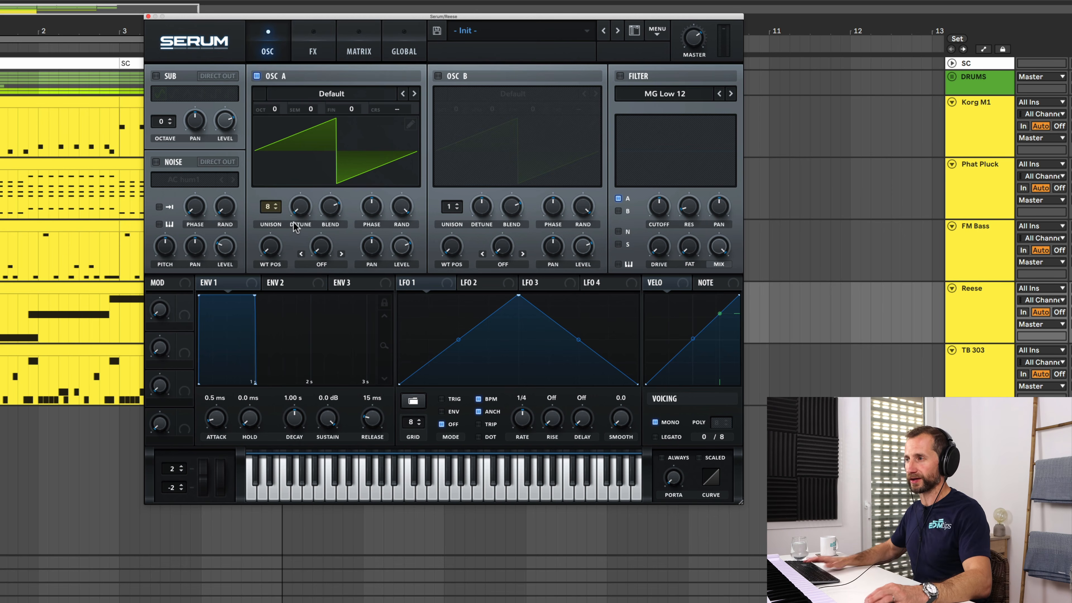
Step: Audition the Reese line while fine-tuning oscillator A's detune, and set its octave to -3
key("space")
left_click_drag(301, 208, 302, 186)
key("space")
key("space")
left_click_drag(275, 109, 273, 170)
Step: Enable the MG Low 12 filter, raise its fat amount and lower the cutoff while the Reese line plays
left_click(620, 75)
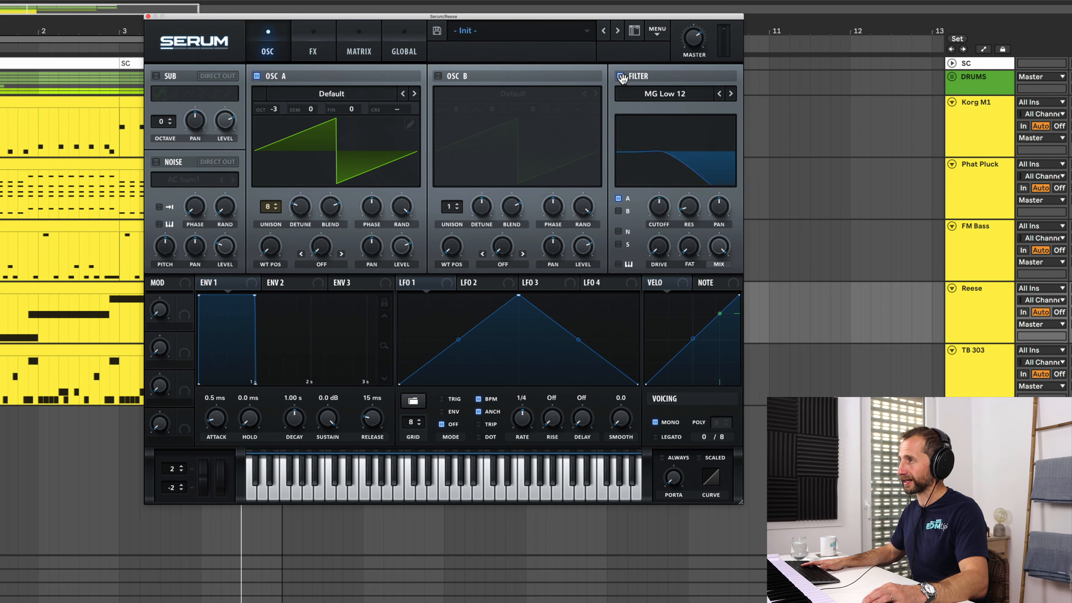
mouse_move(660, 208)
left_mouse_down()
mouse_move(659, 230)
mouse_move(662, 198)
left_mouse_up()
key("space")
left_click_drag(689, 247, 691, 170)
left_click_drag(658, 199, 654, 205)
key("space")
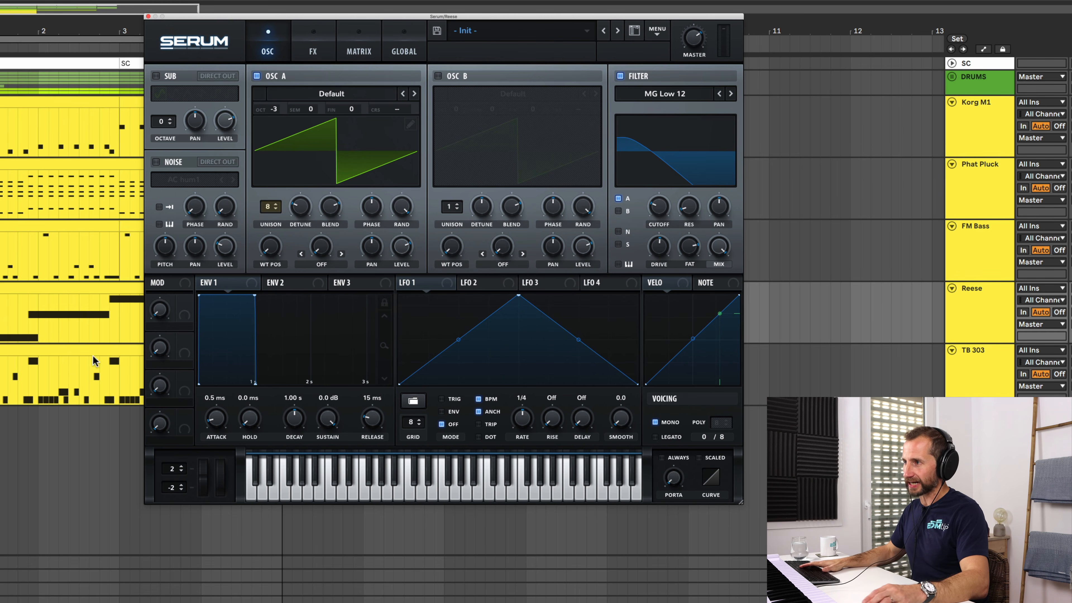
Step: Assign ENV 2 to the filter cutoff and lengthen the envelope's attack to 236 ms
left_click(275, 287)
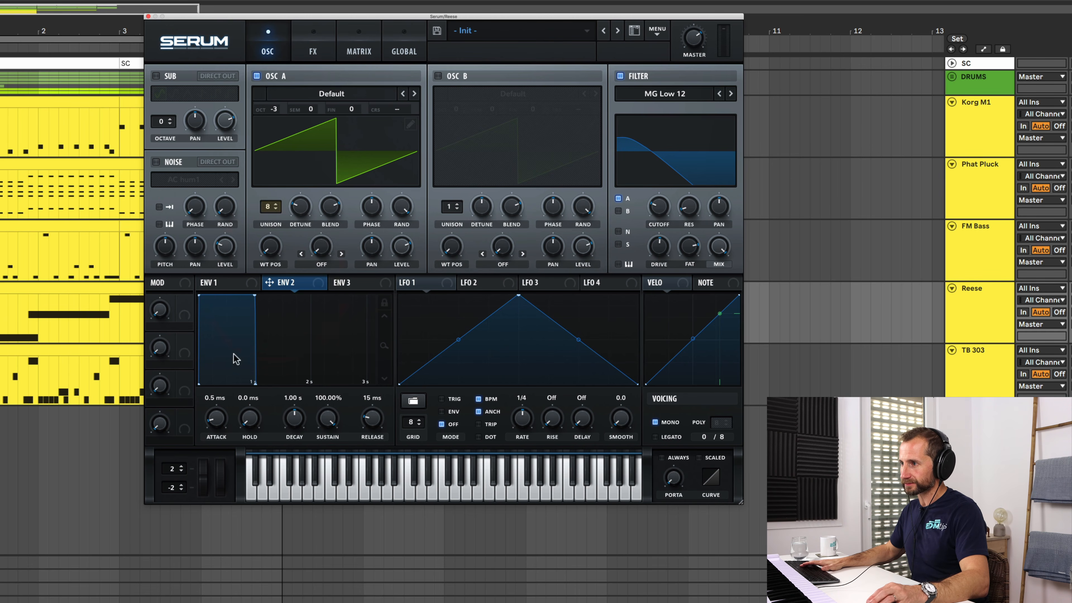
left_click_drag(582, 226, 658, 207)
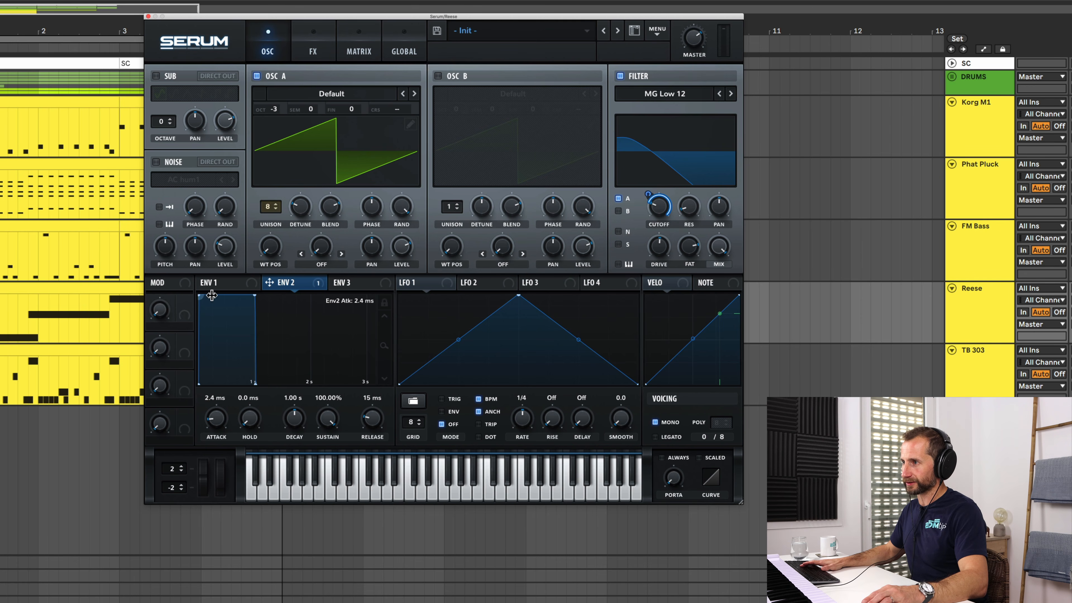
left_click_drag(211, 295, 223, 295)
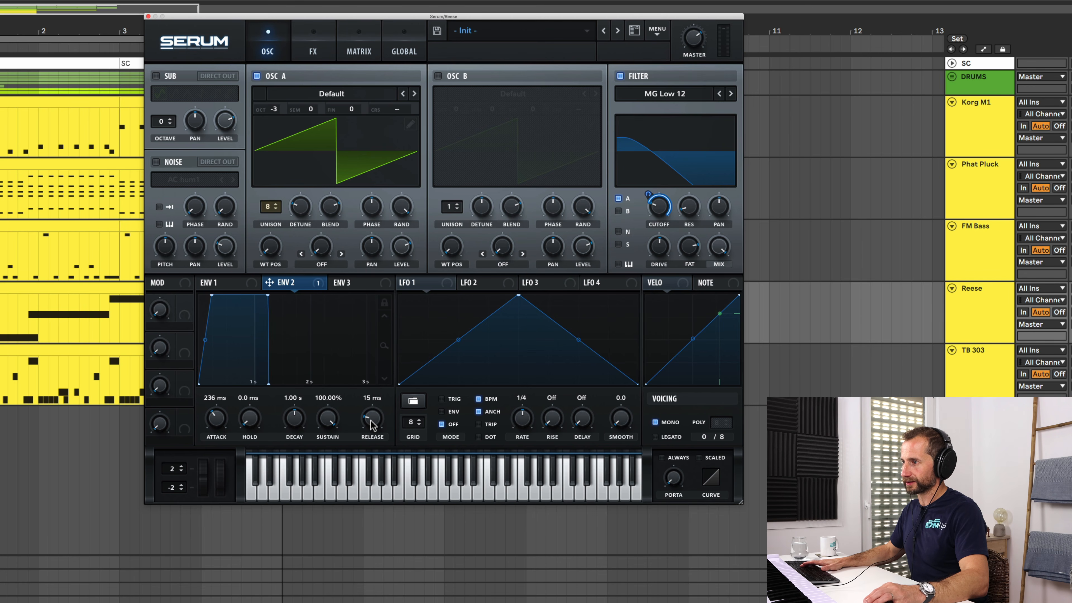
Step: Reshape ENV 2 with a 643 ms attack, 50% sustain and 1.35 s release while auditioning the line
key("space")
left_click_drag(377, 403, 316, 458)
key("space")
key("space")
key("space")
left_click_drag(217, 420, 219, 413)
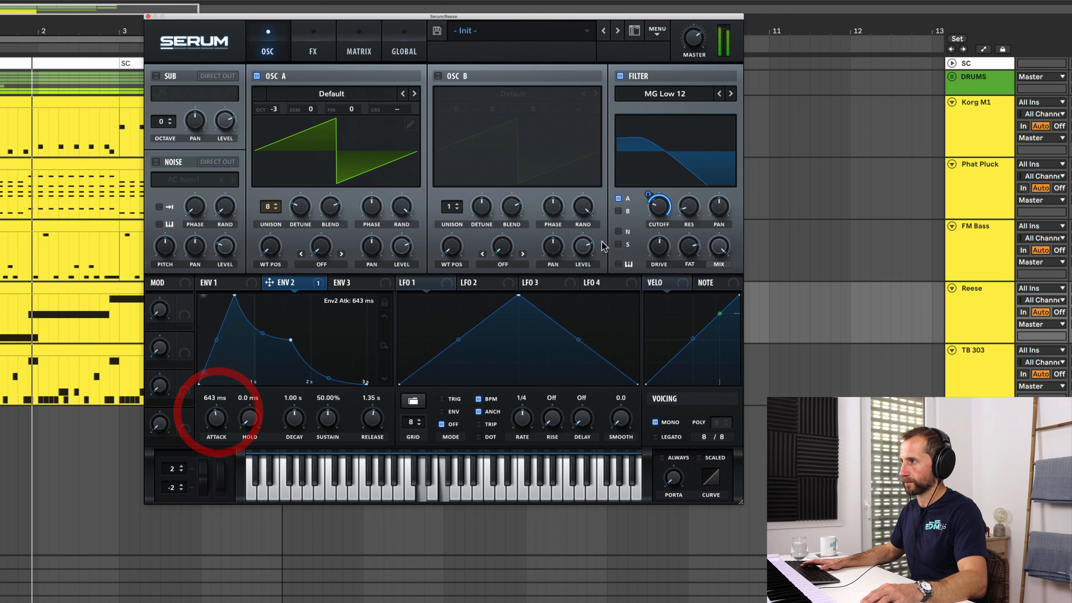
Step: Lower the filter's base cutoff slightly while the Reese line plays
key("space")
key("space")
left_click_drag(657, 212, 662, 226)
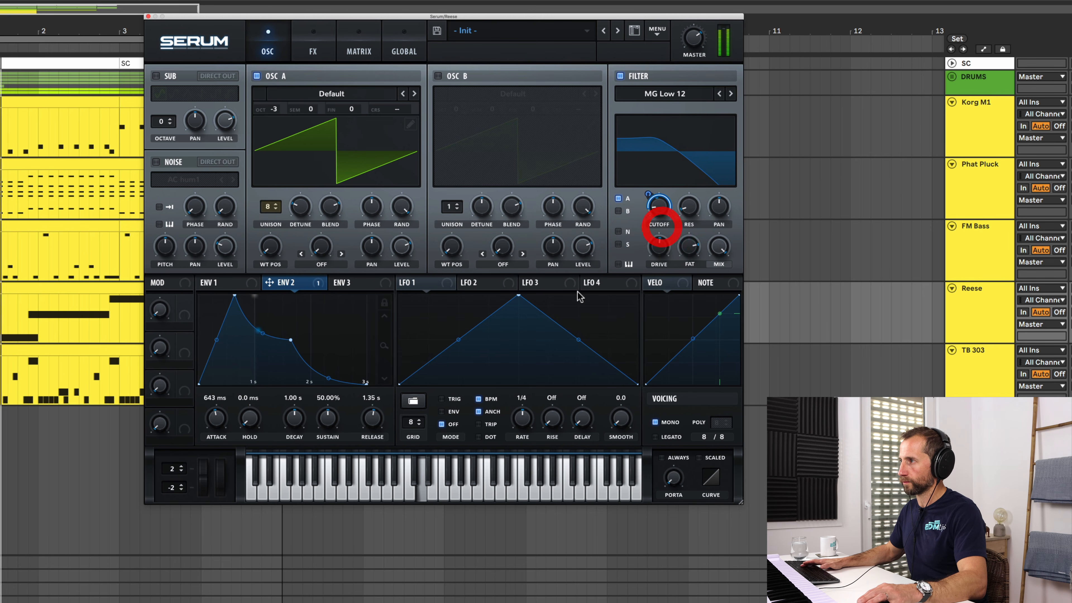
key("space")
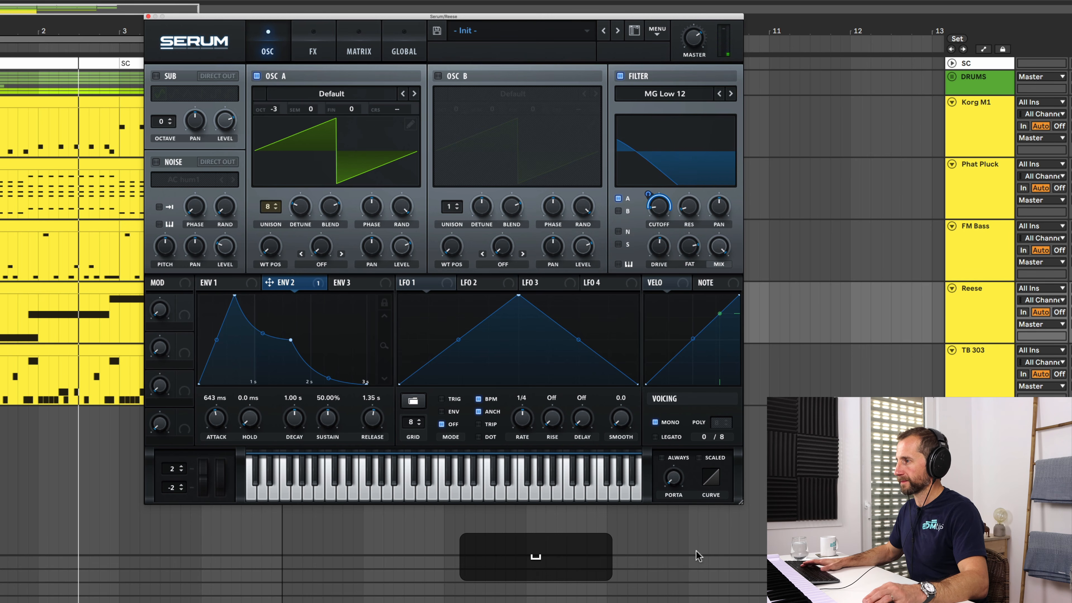
Step: Enable the sub oscillator, set its octave to -3 and audition the result
left_click(156, 76)
key("space")
mouse_move(162, 121)
left_mouse_down()
mouse_move(157, 144)
mouse_move(157, 132)
left_mouse_up()
key("space")
key("space")
Step: Turn on legato voicing and play the Reese line to hear the overlapping notes
left_click(656, 437)
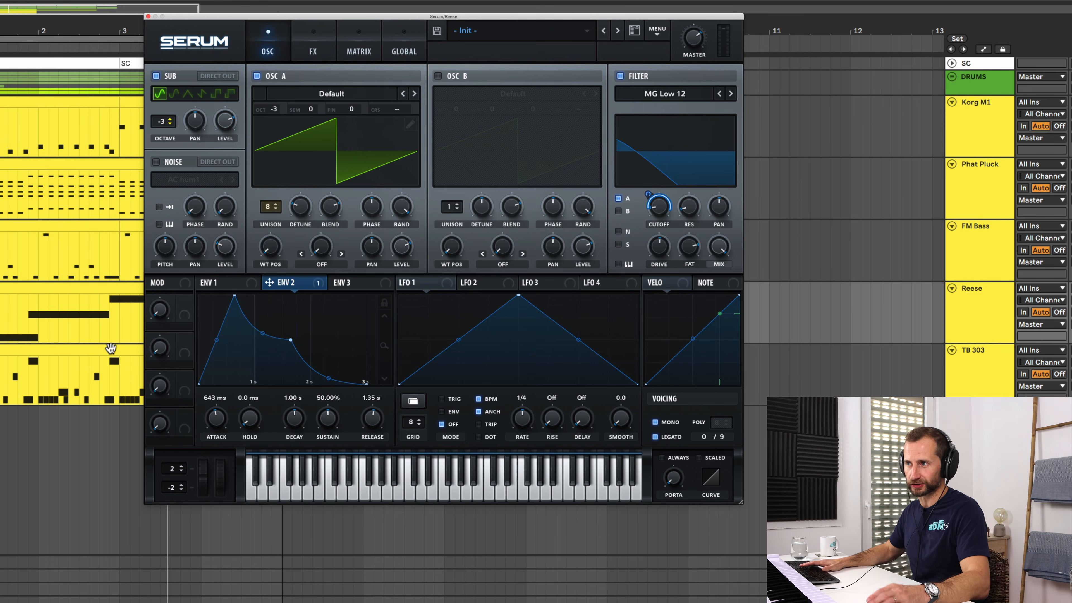
key("space")
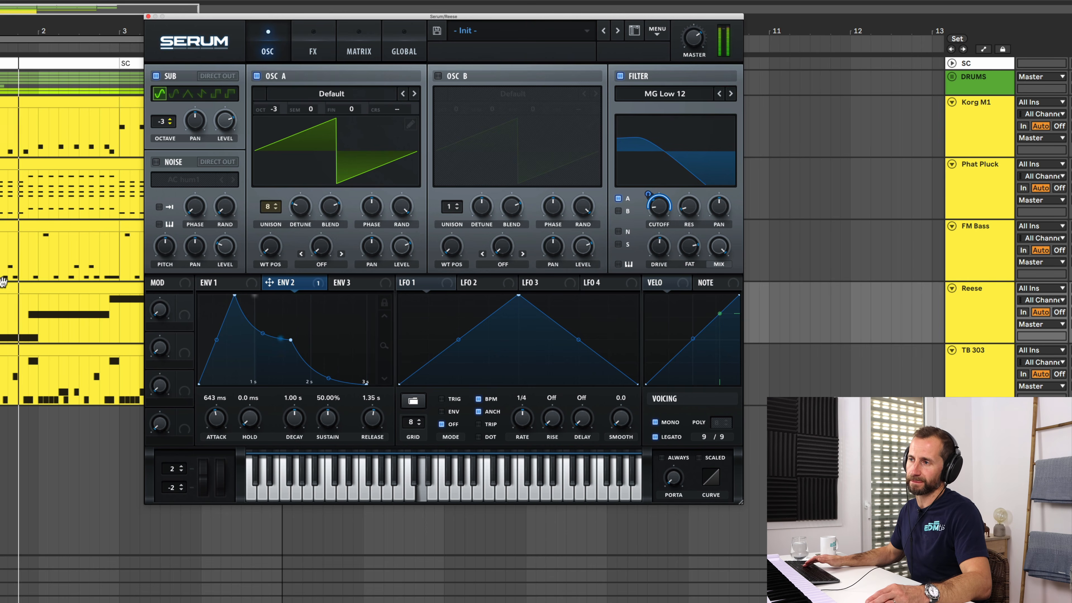
mouse_move(677, 461)
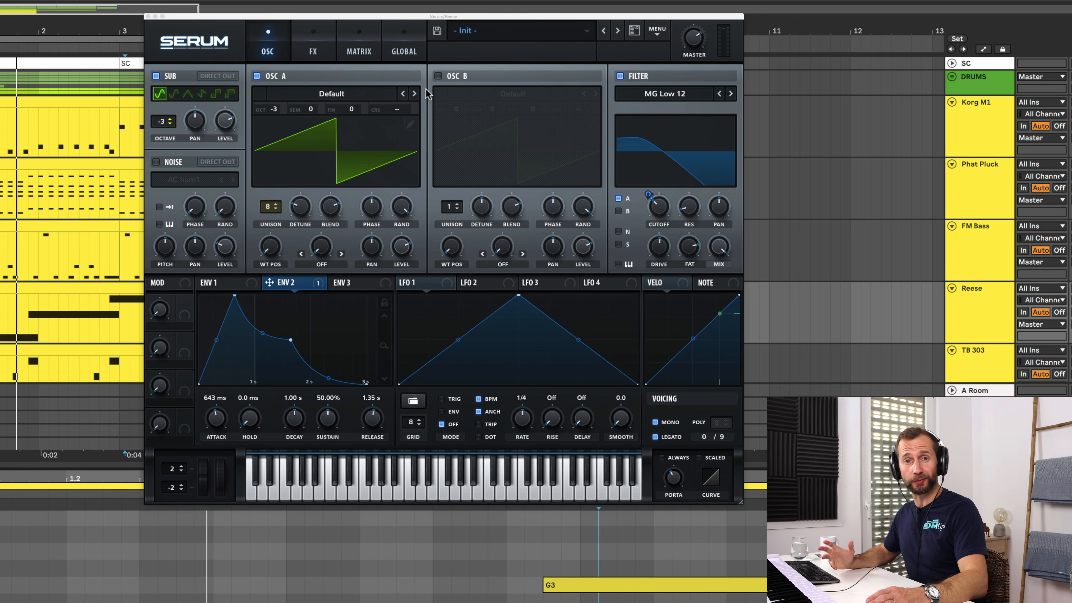
Step: Enable oscillator B and load the Analog wavetable PWM Inception into it
left_click(439, 77)
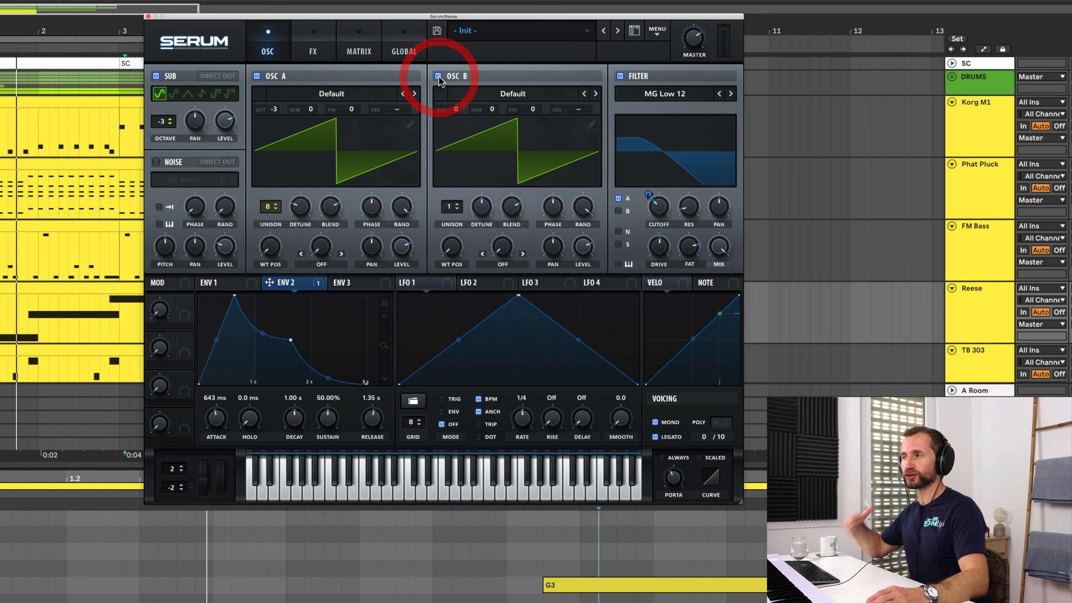
left_click(492, 96)
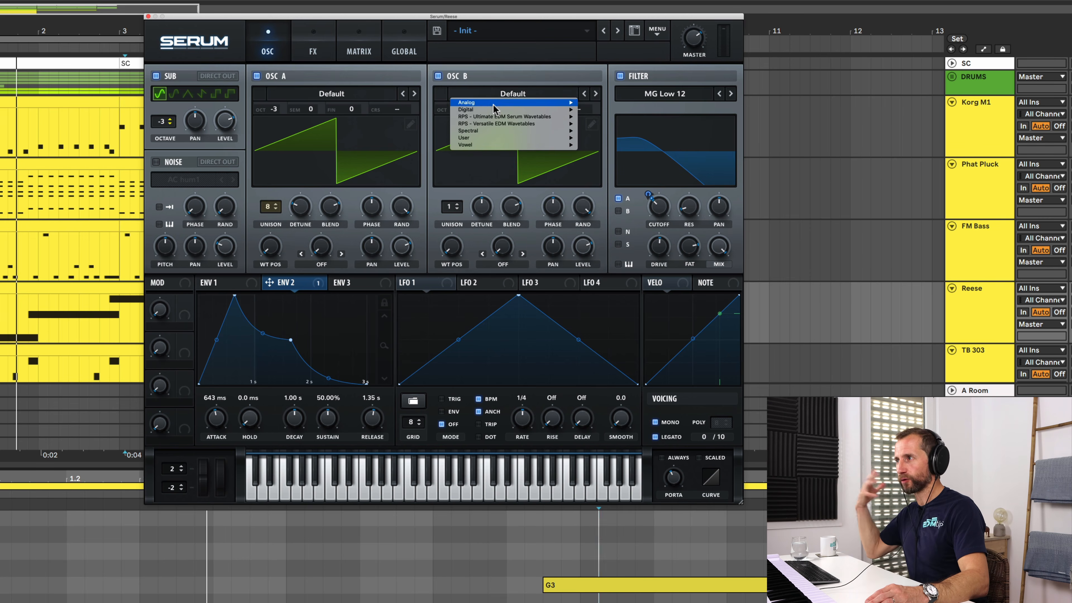
mouse_move(566, 103)
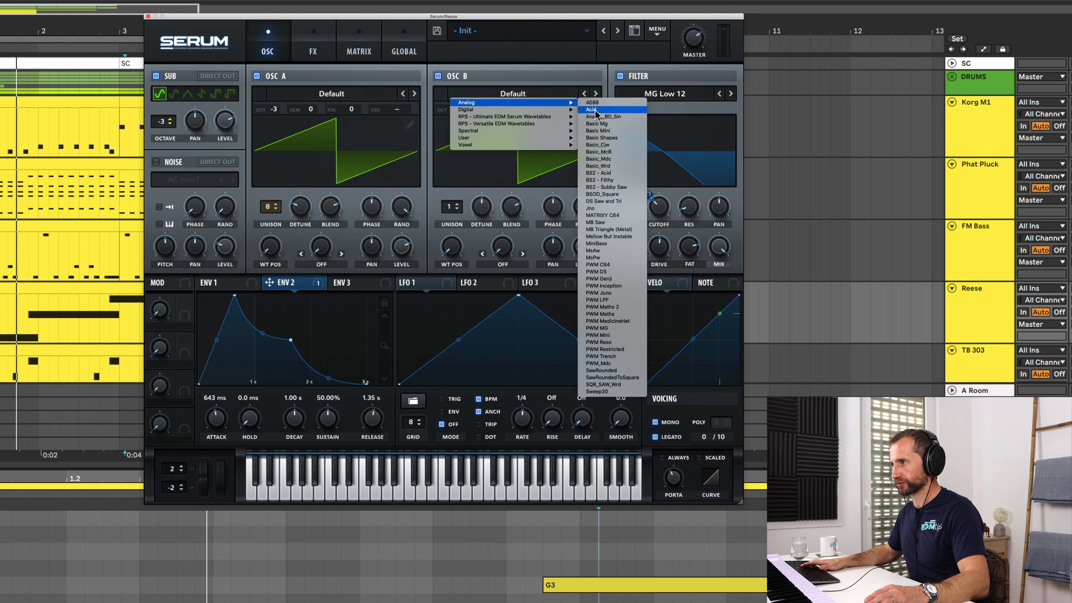
left_click(594, 287)
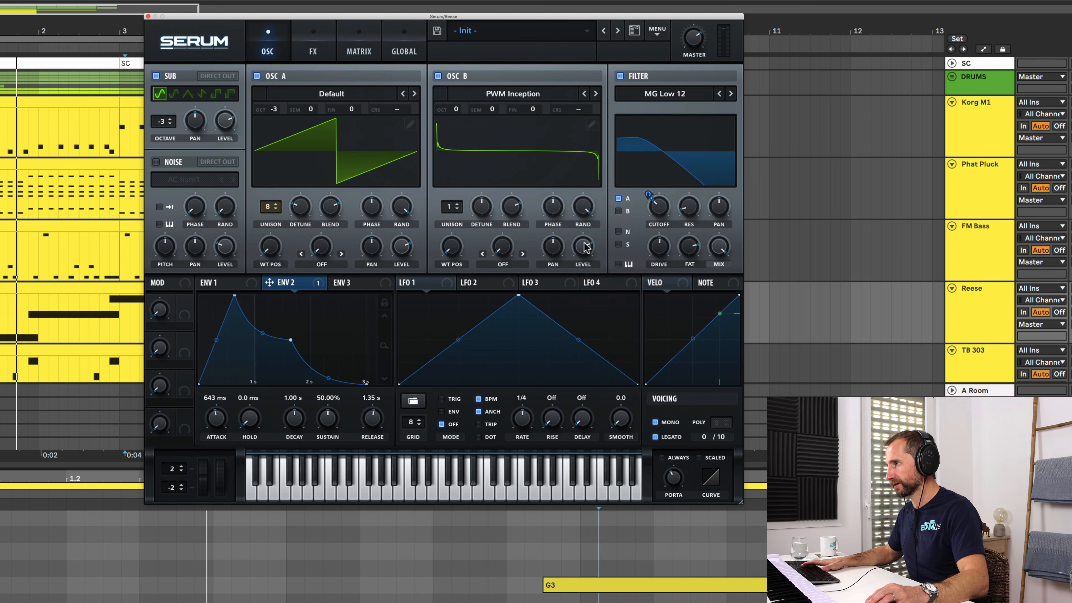
Step: Set oscillator B to octave -3 with 6 unison voices and a reduced level, auditioning the Reese track
key("space")
left_click_drag(583, 250, 582, 263)
left_click_drag(455, 109, 450, 159)
left_click(969, 320)
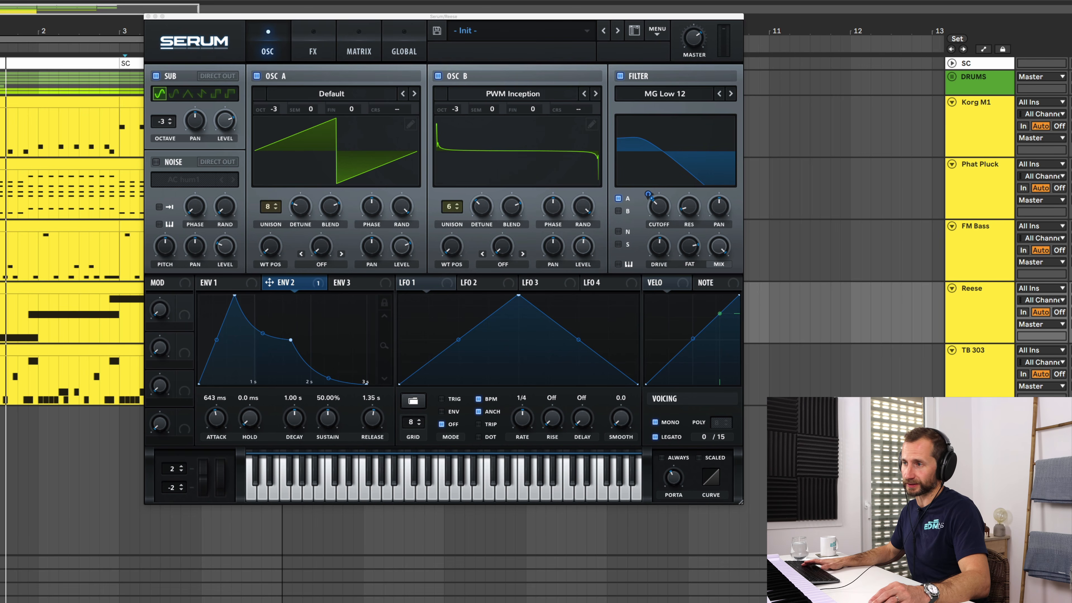
key("space")
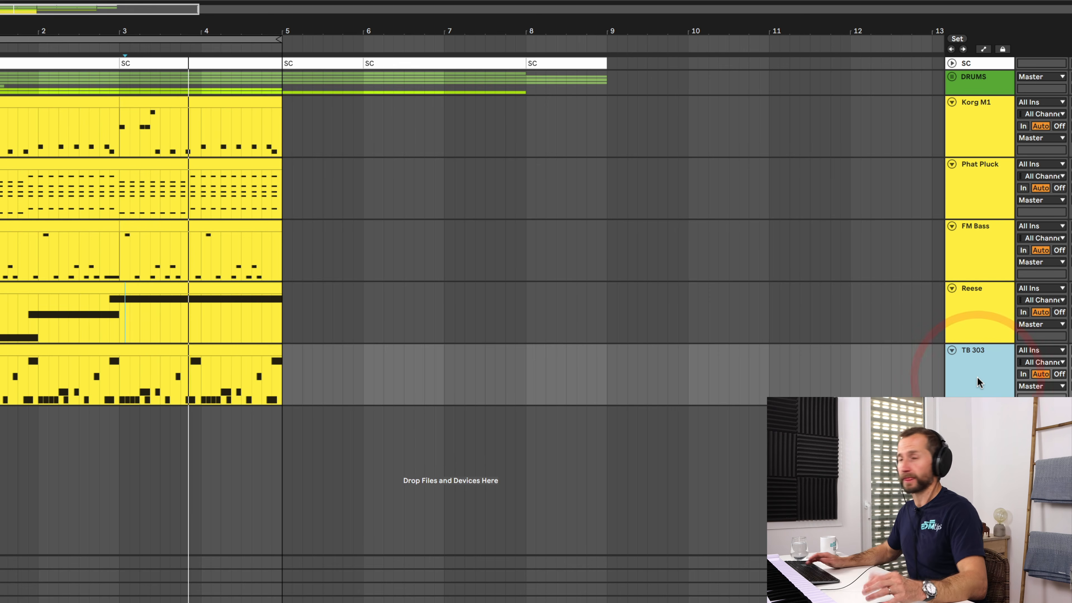
Step: Move on to the TB 303 track and enlarge its Serum window showing the Init patch
left_click(978, 376)
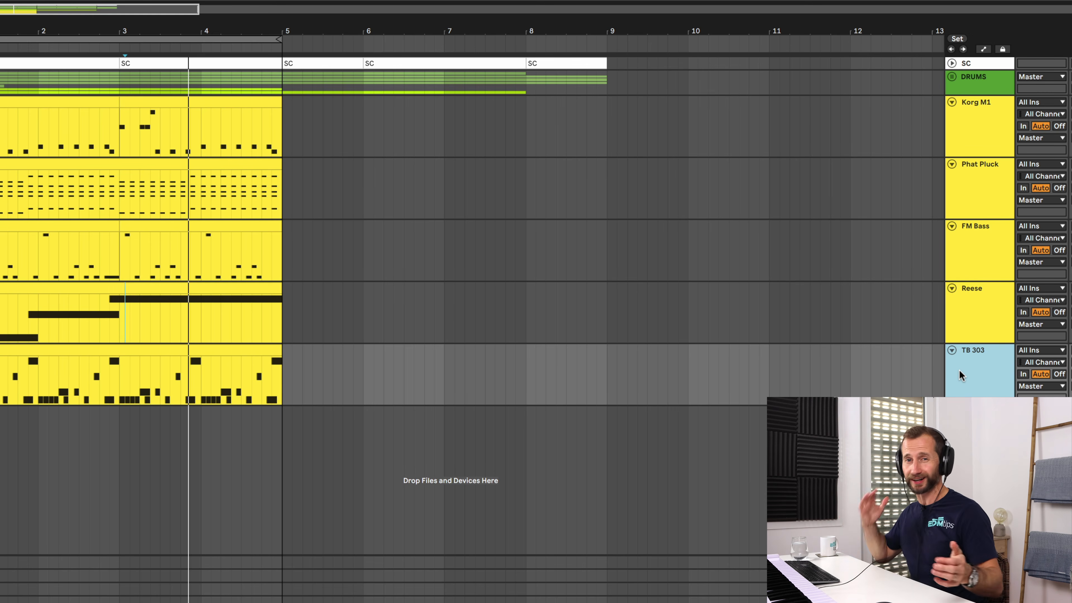
left_click(970, 363)
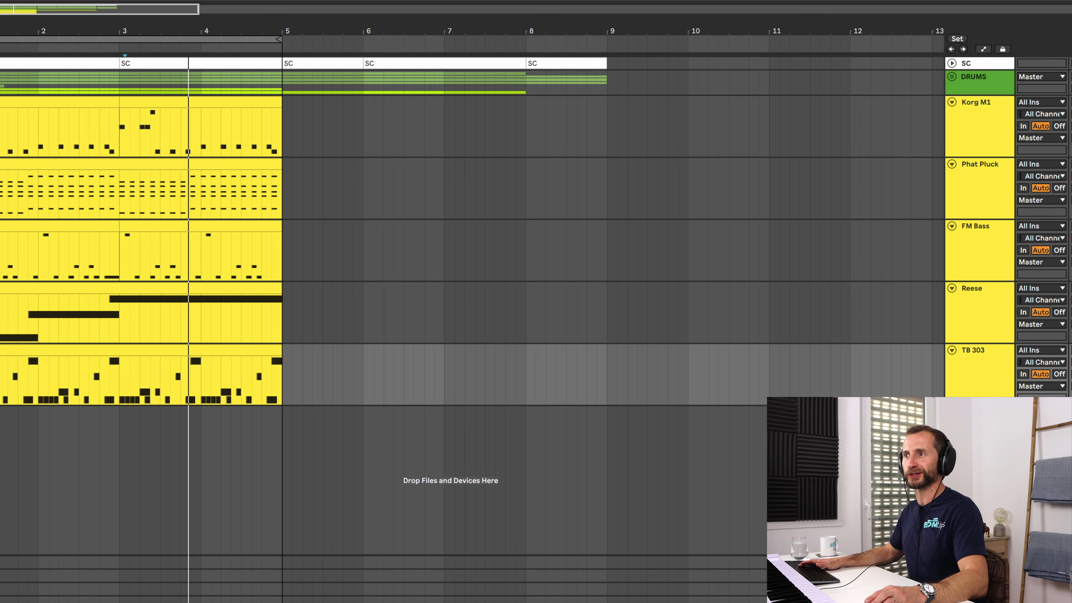
left_click_drag(501, 314, 751, 566)
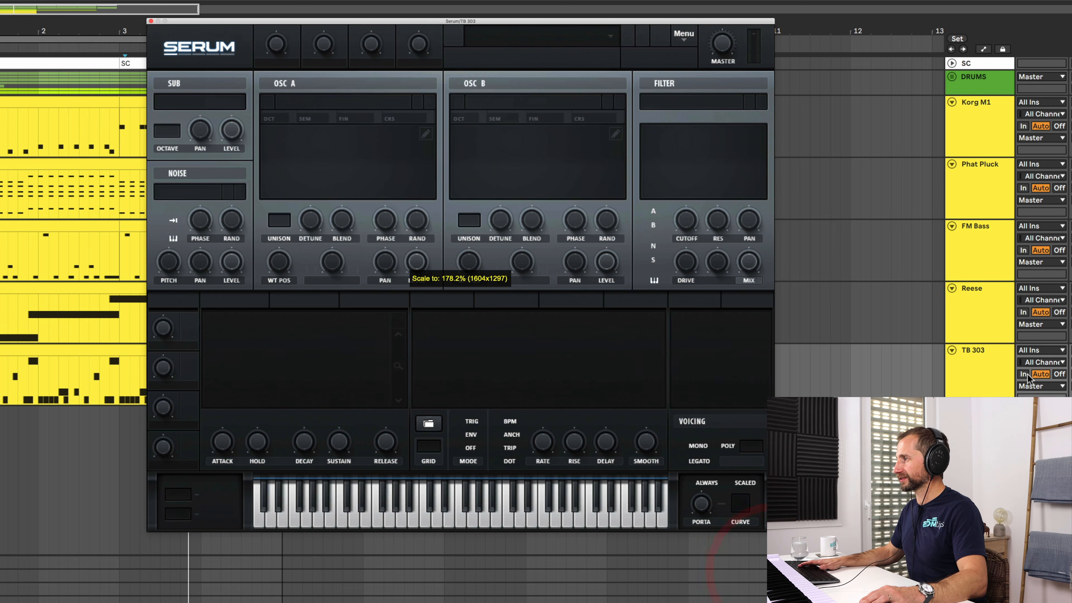
left_click(980, 369)
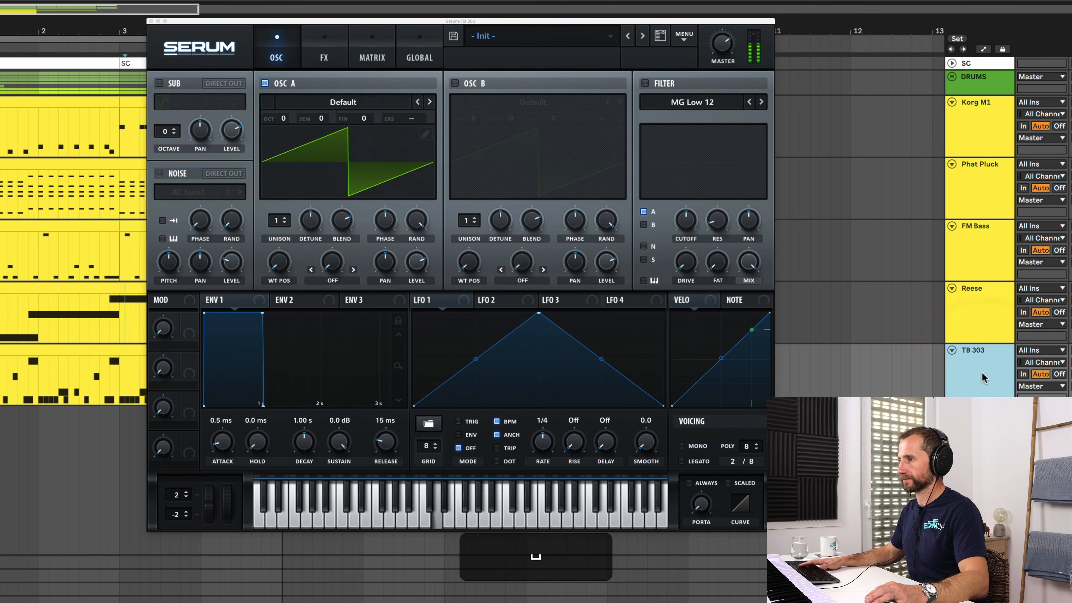
Step: Enable mono voicing and shape ENV 1 with 141 ms decay, -11.4 dB sustain and 132 ms release during playback
left_click(682, 446)
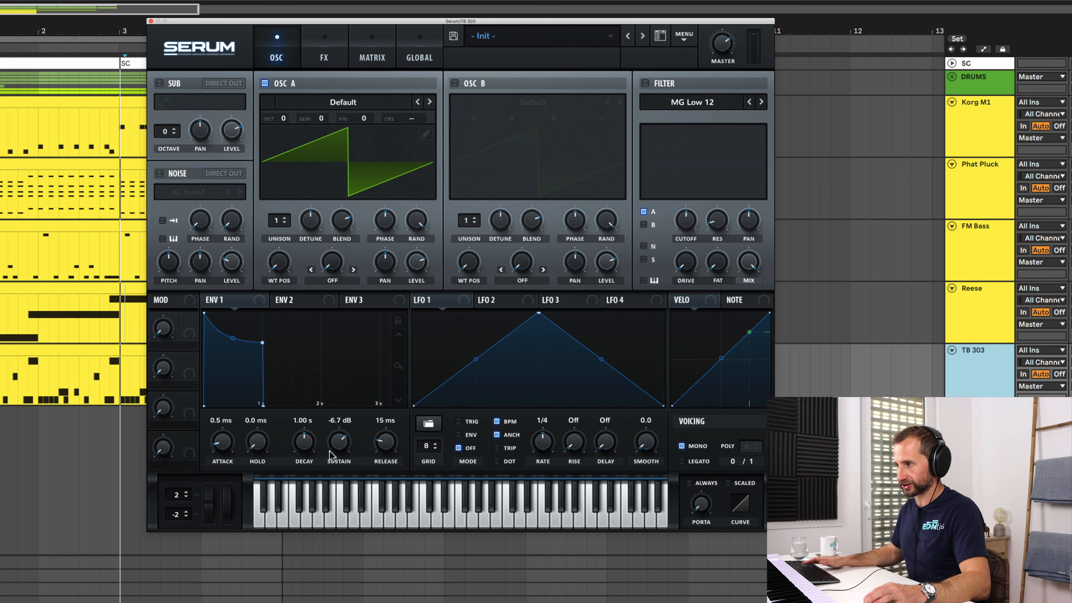
key("space")
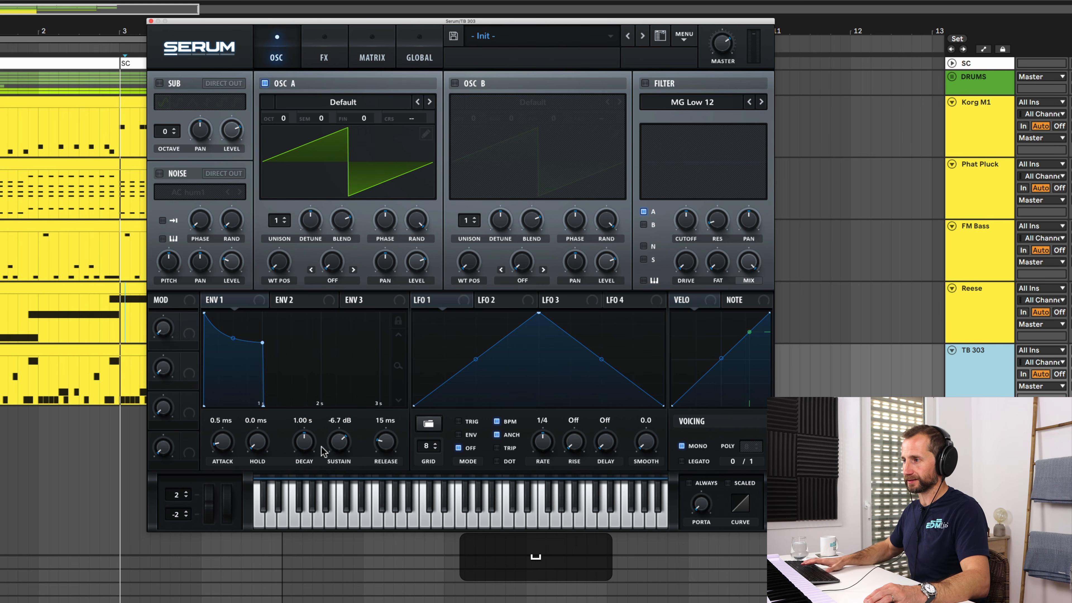
mouse_move(326, 448)
left_mouse_down()
mouse_move(328, 457)
mouse_move(306, 446)
left_mouse_up()
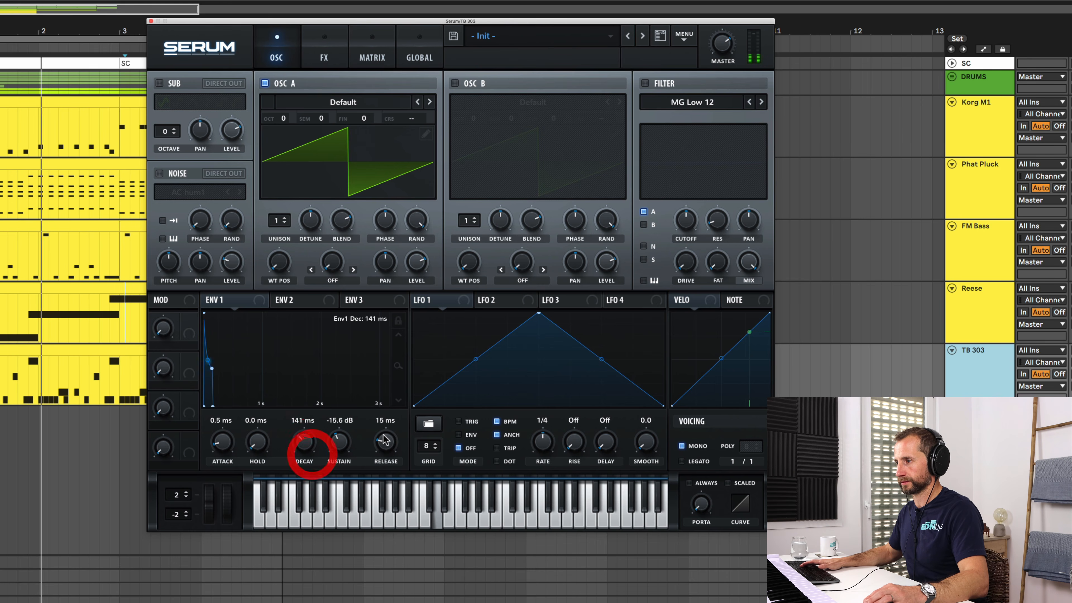
mouse_move(384, 436)
left_mouse_down()
mouse_move(385, 427)
mouse_move(342, 436)
mouse_move(390, 447)
left_mouse_up()
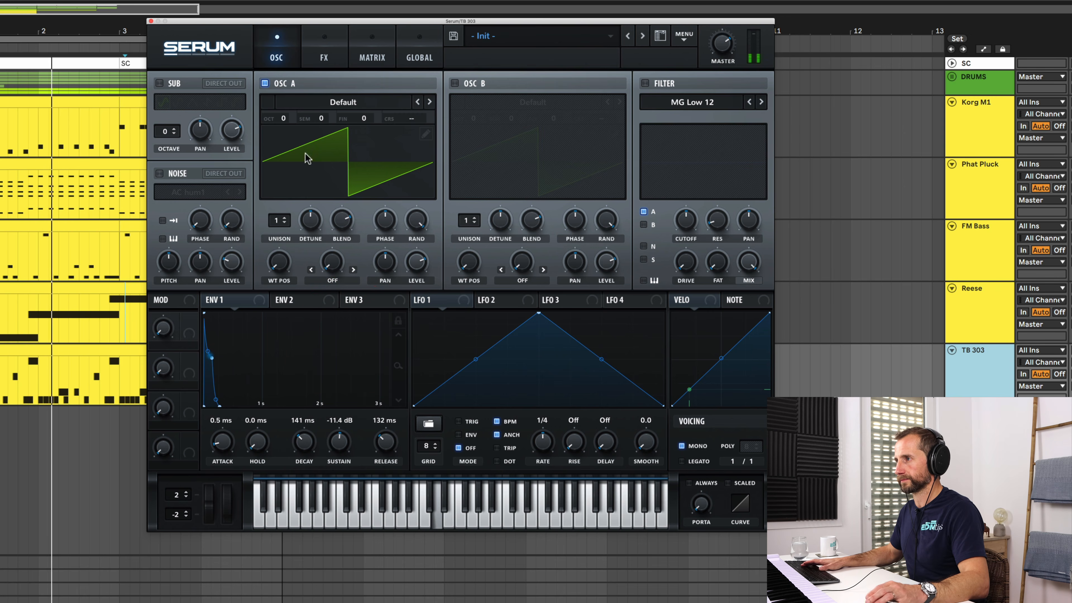
Step: Drop oscillator A's octave to -1 and stop playback
left_click_drag(283, 118, 286, 137)
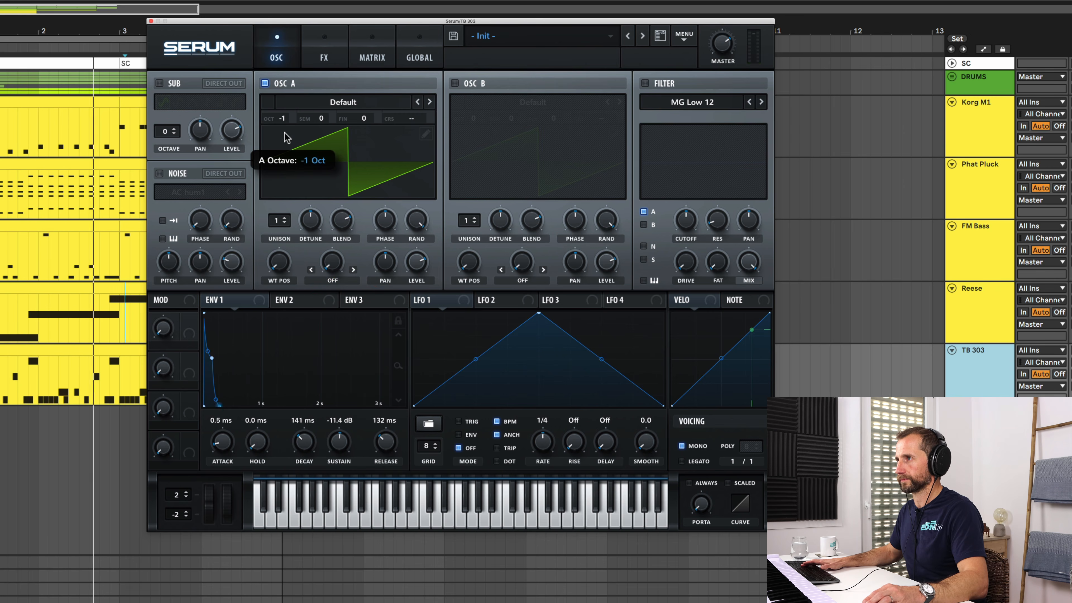
left_click(287, 150)
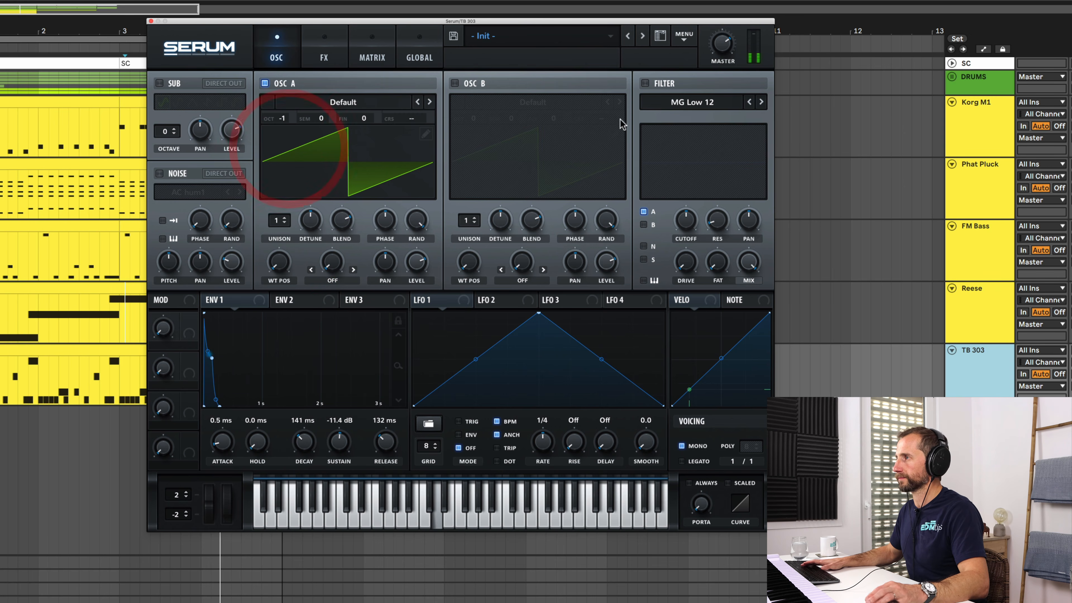
key("space")
Step: Enable the MG Low 12 filter on oscillator A and modulate its cutoff with ENV 1 at 96 during playback
left_click(645, 83)
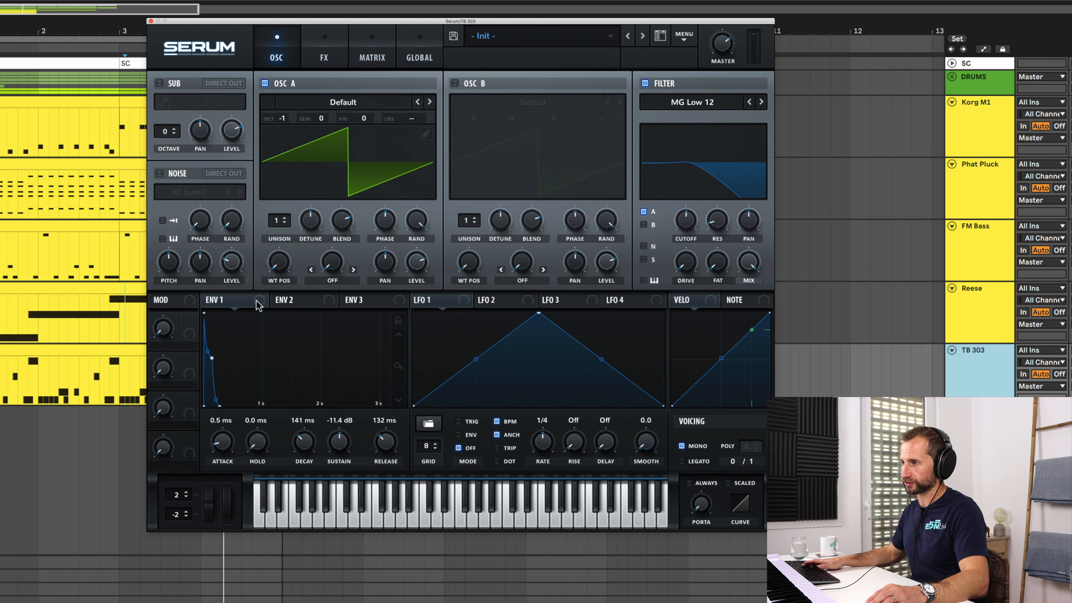
left_click_drag(211, 301, 686, 220)
key("space")
left_click(645, 213)
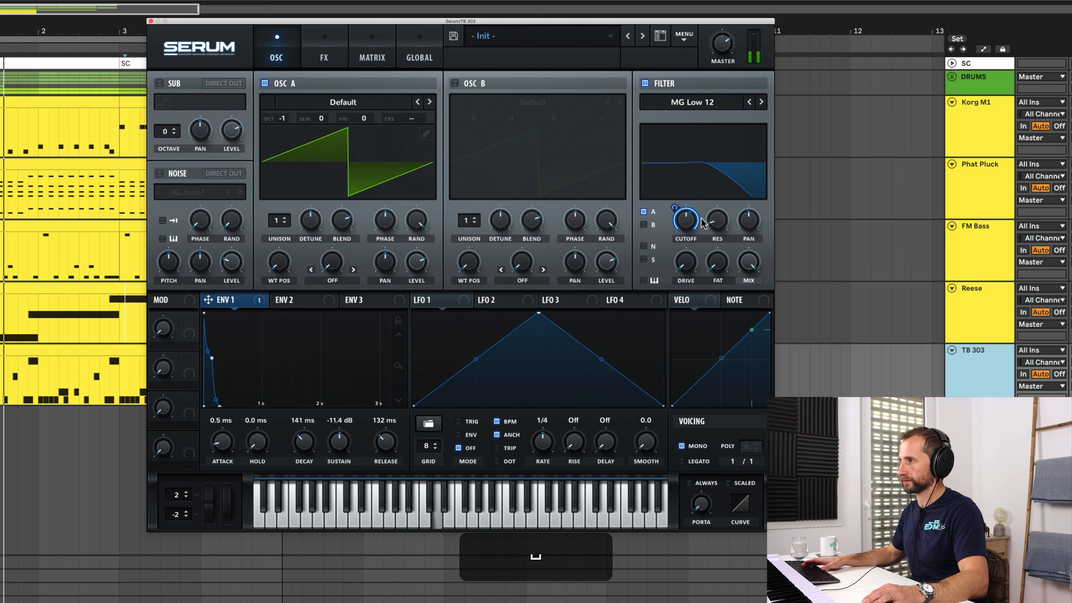
left_click(718, 221)
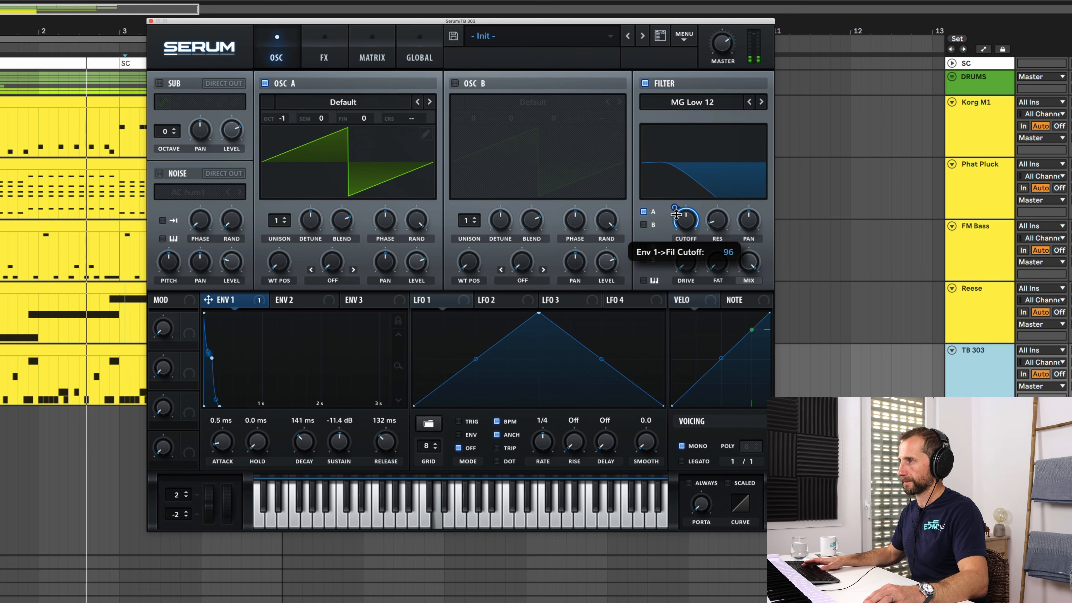
Step: Lower the filter's base cutoff and raise its resonance until a clear peak forms, stopping playback when done
left_click_drag(684, 230, 685, 248)
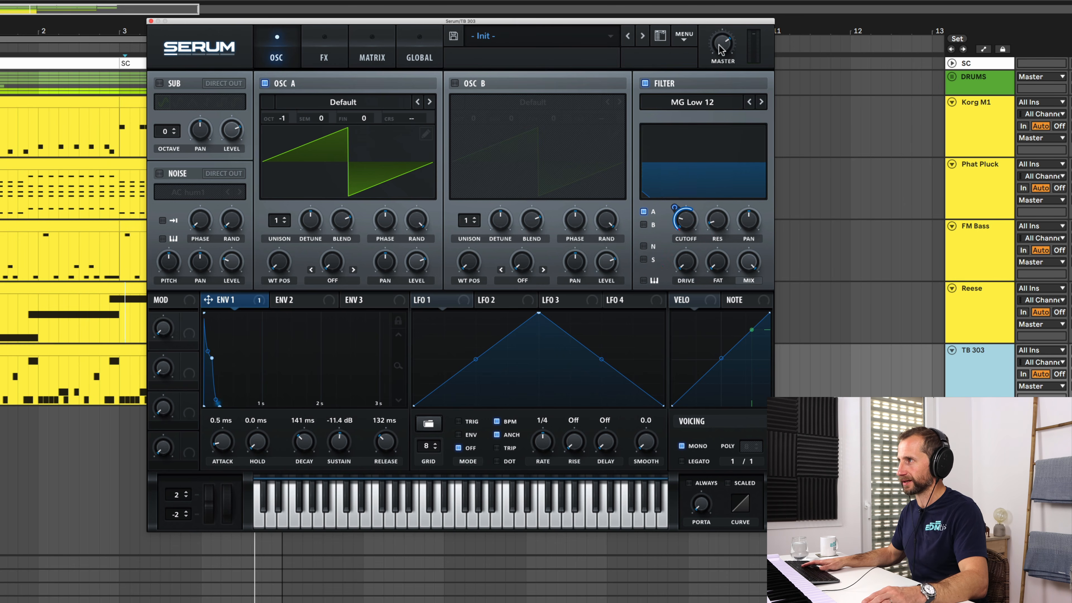
left_click_drag(728, 235, 727, 218)
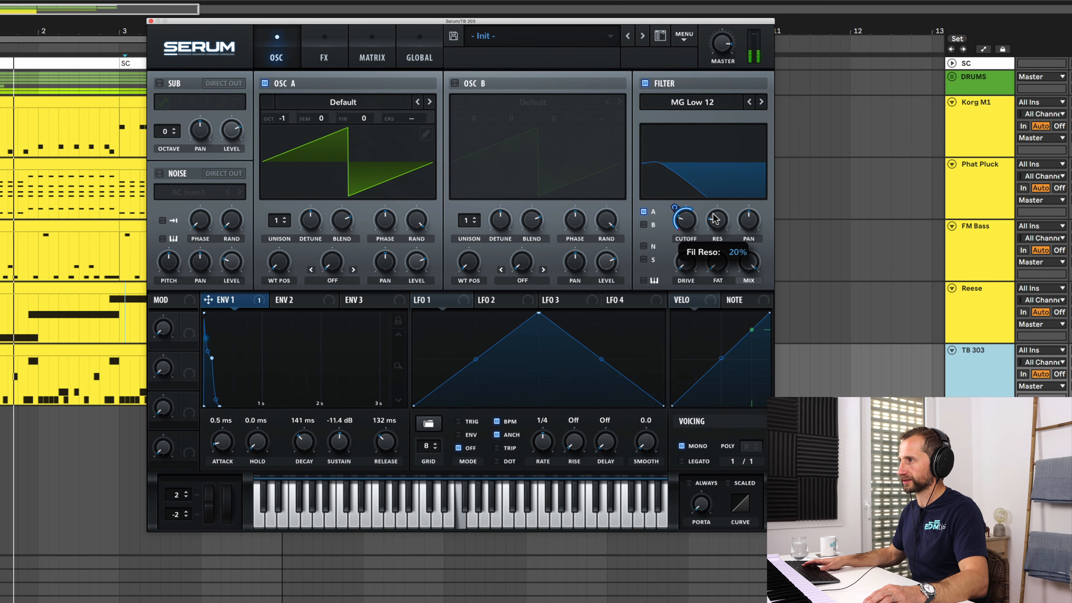
key("space")
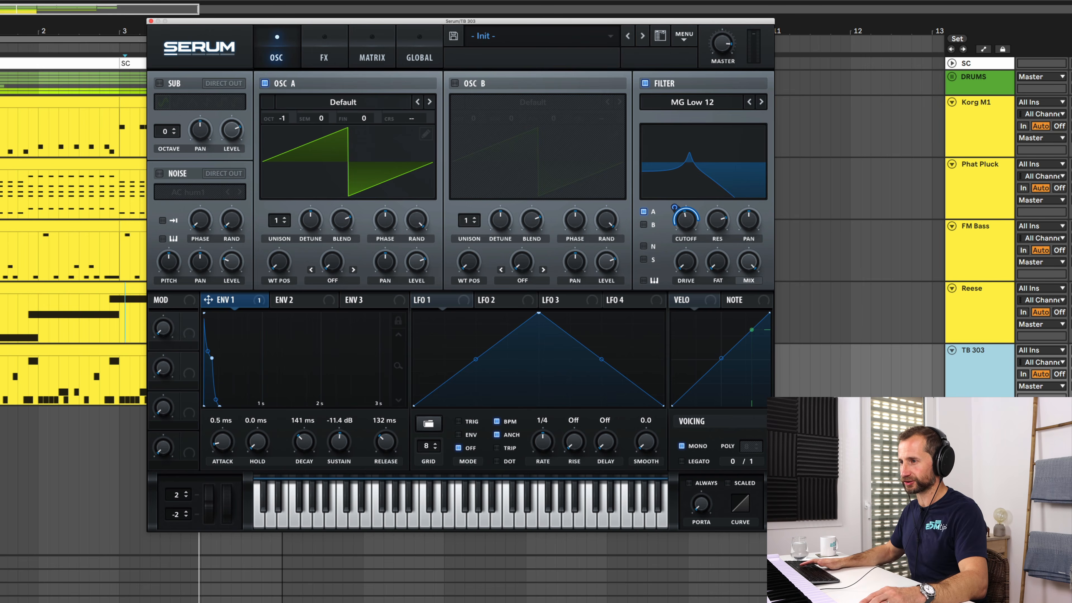
Step: Open the TB 303 MIDI clip and vary the velocities of individual notes in the pattern, such as the D3 notes
double_click(2, 351)
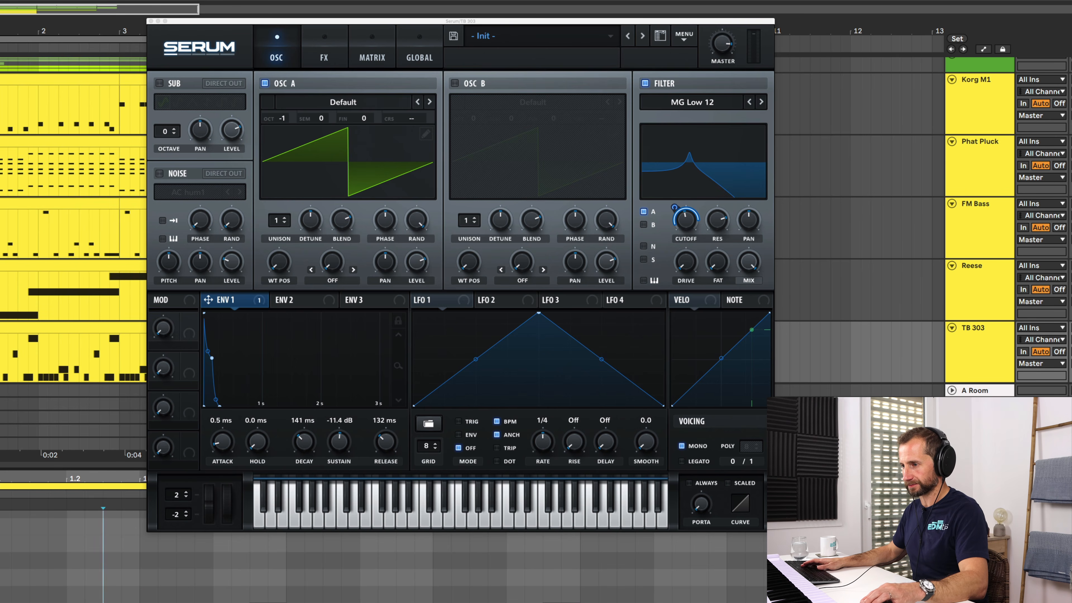
left_click(84, 586)
scroll(82, 588, "down", 3)
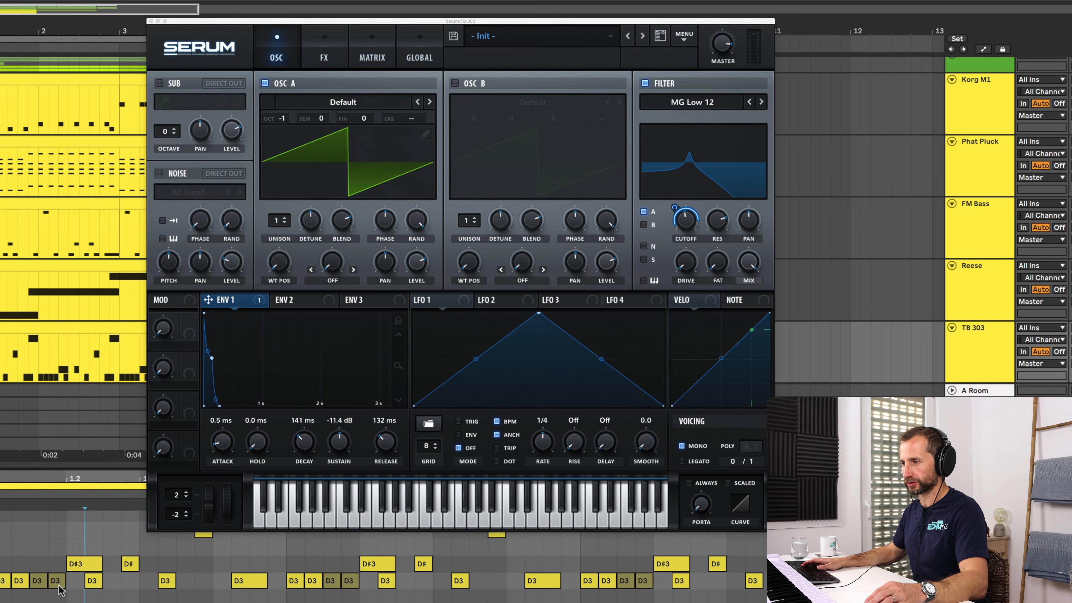
key("super")
left_click_drag(55, 585, 55, 554)
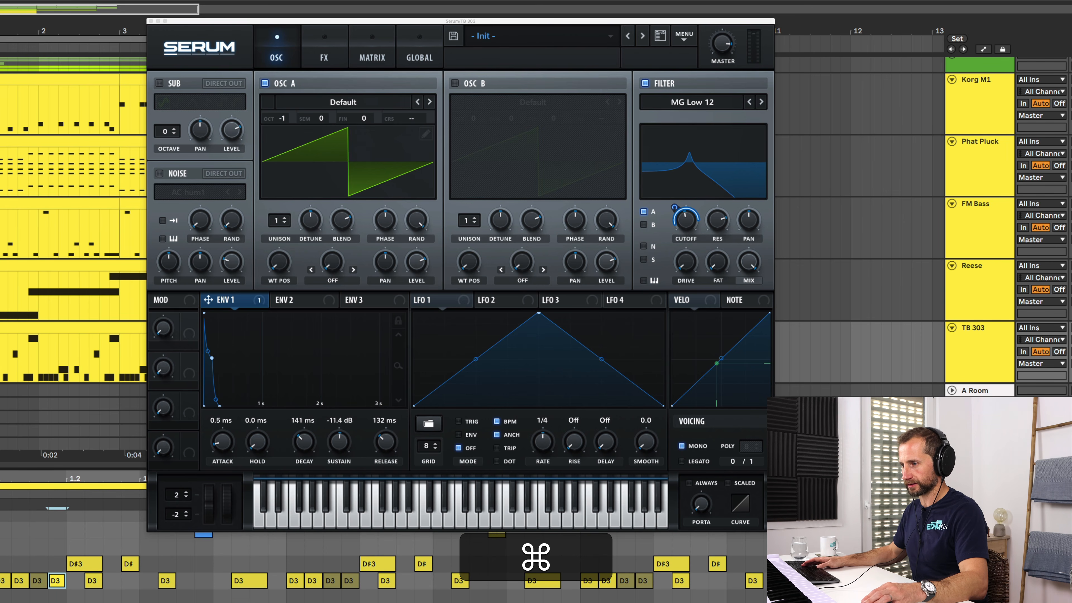
left_click_drag(203, 534, 204, 507)
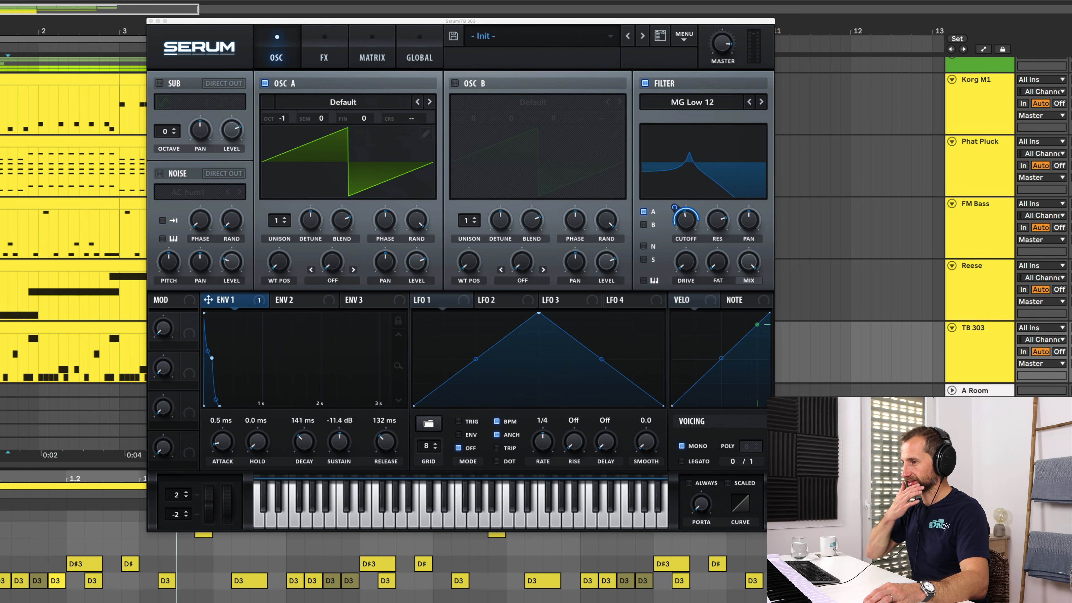
left_click_drag(250, 601, 250, 592)
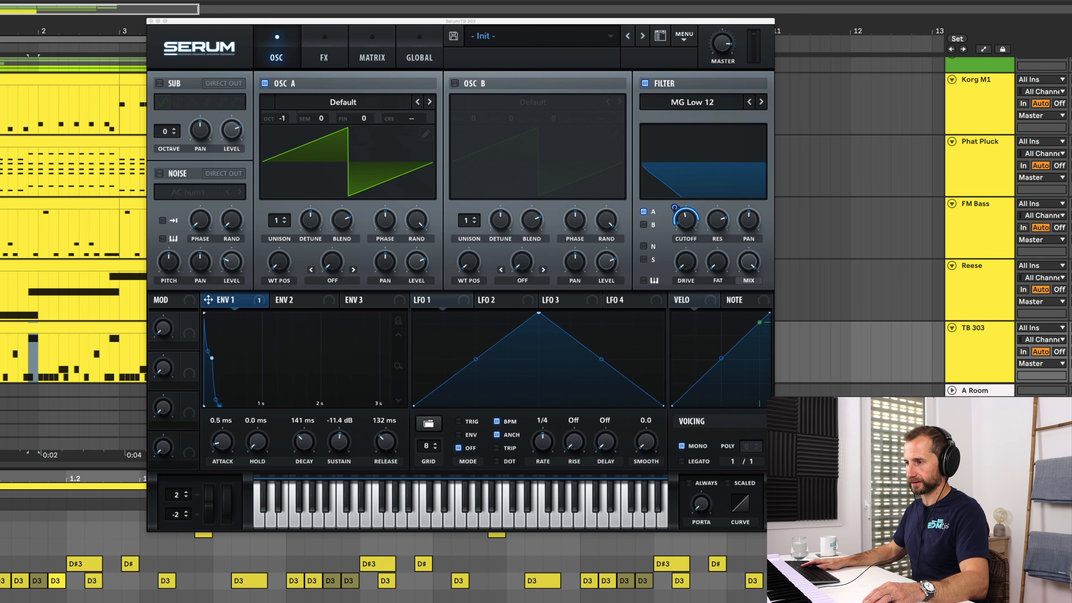
left_click_drag(313, 580, 313, 587)
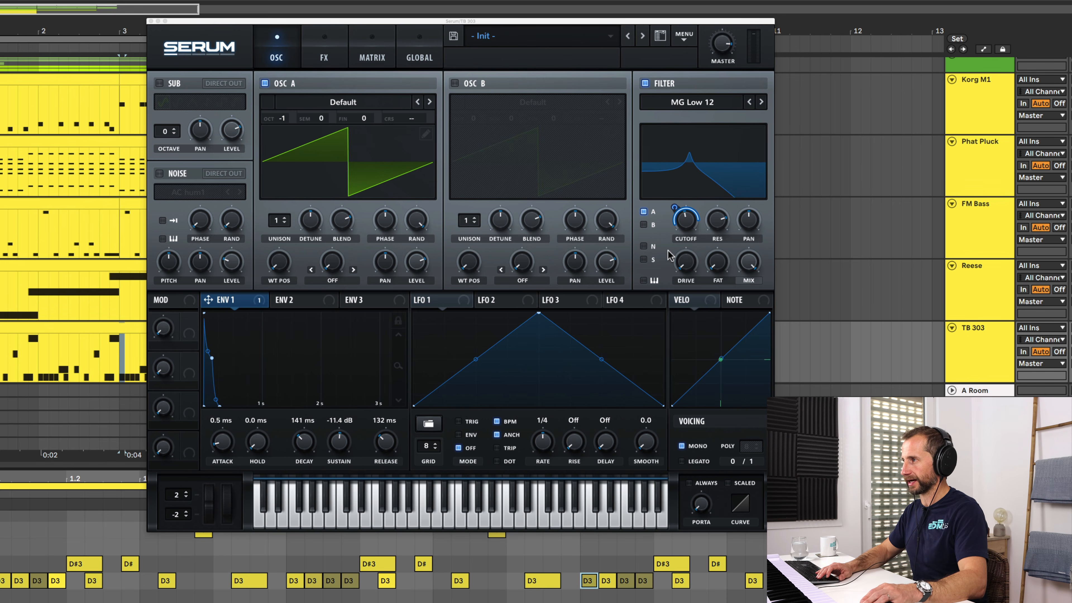
Step: Assign note velocity to the filter cutoff, lower the base cutoff to compensate, and audition the pattern
left_click_drag(674, 207, 691, 313)
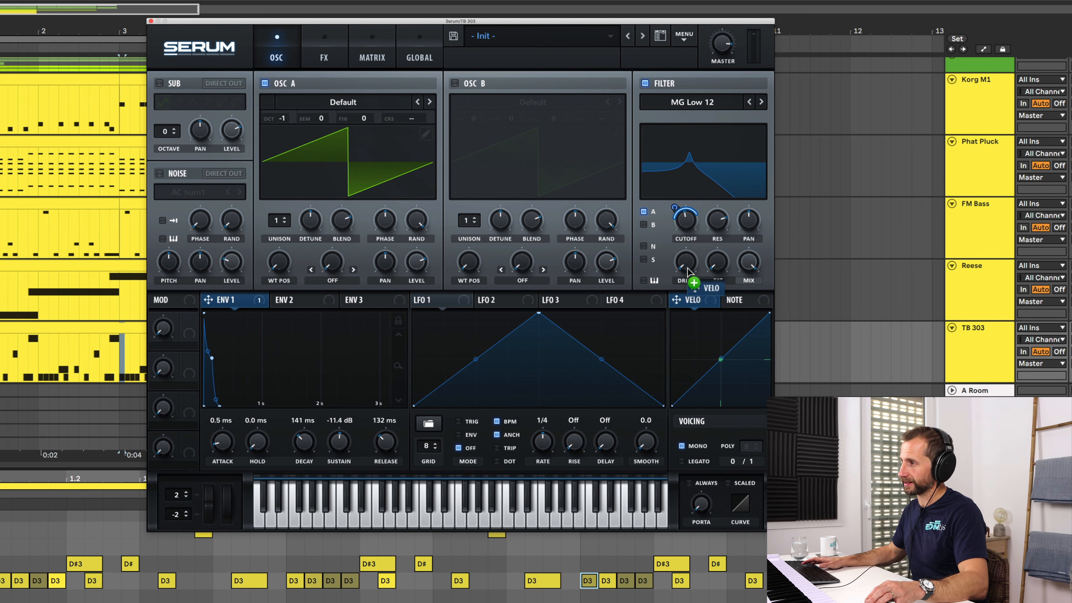
left_click_drag(687, 270, 684, 221)
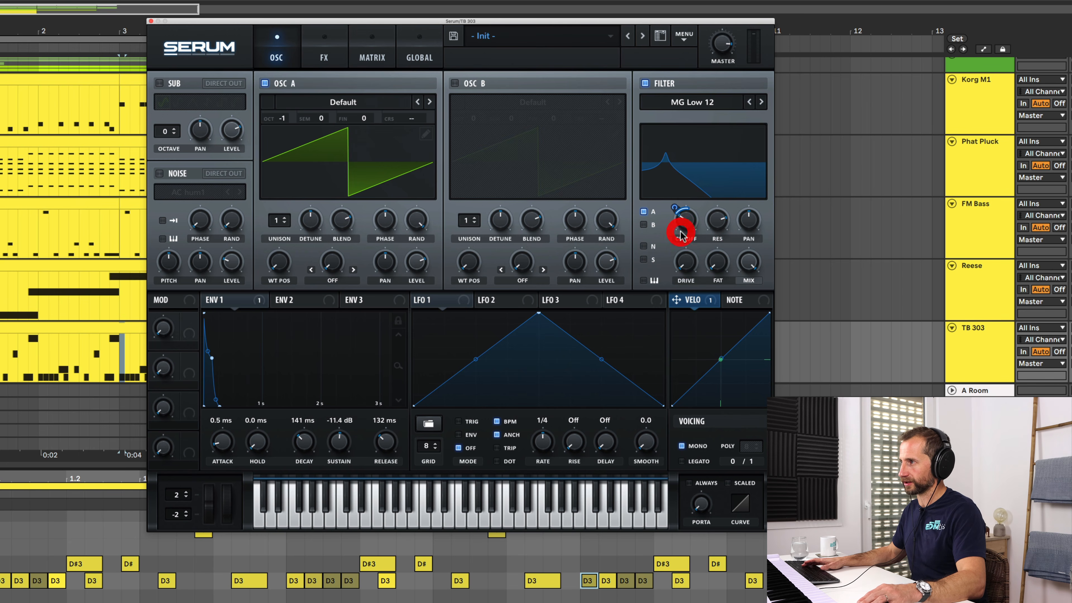
key("space")
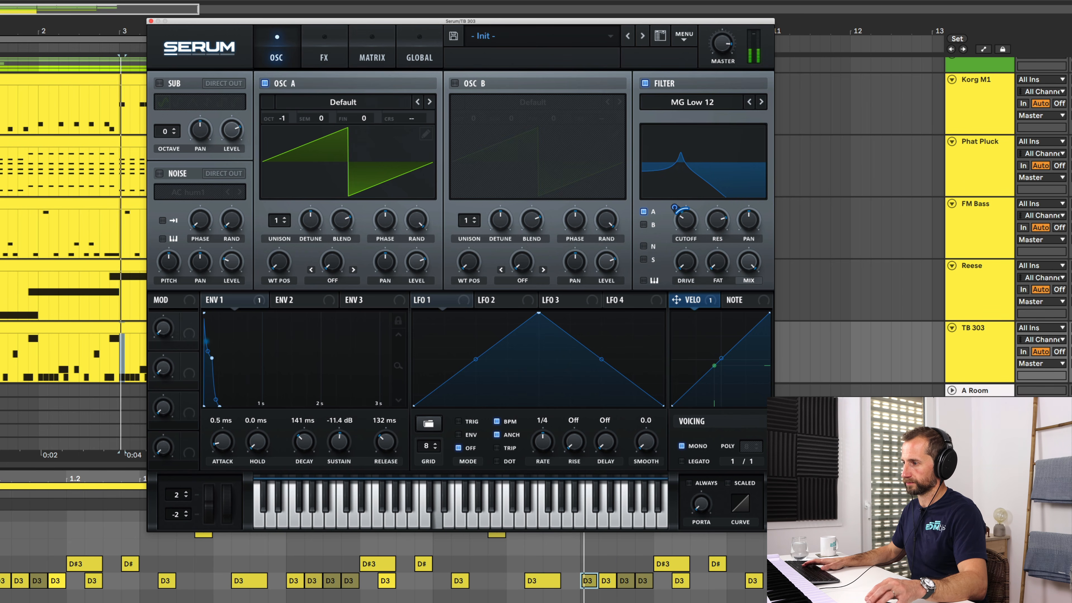
key("space")
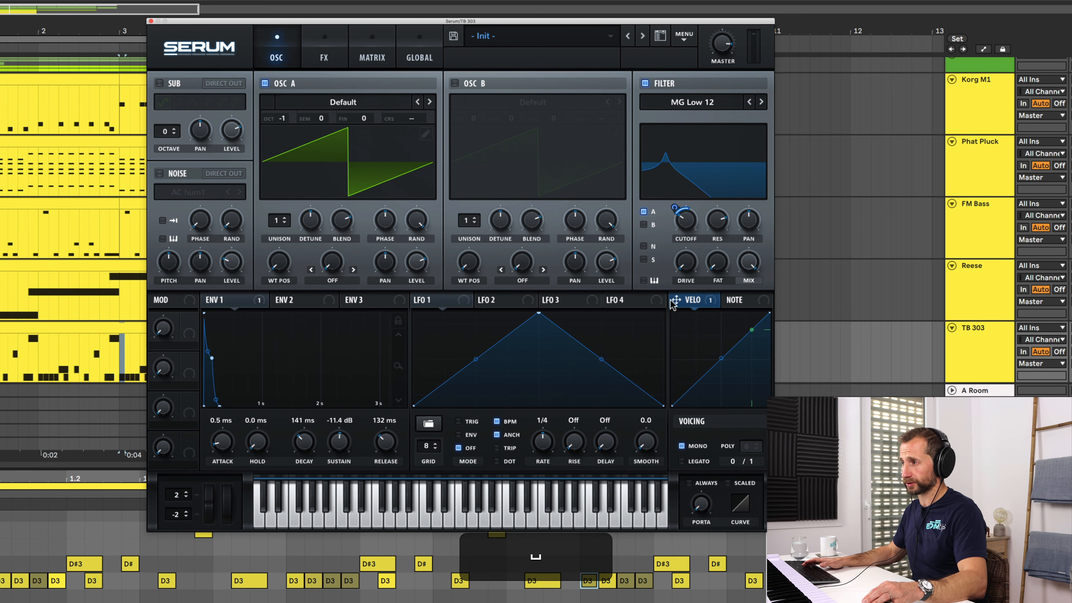
Step: Assign note velocity to oscillator A's level, adjust the modulation, and audition the pattern
left_click_drag(674, 303, 418, 264)
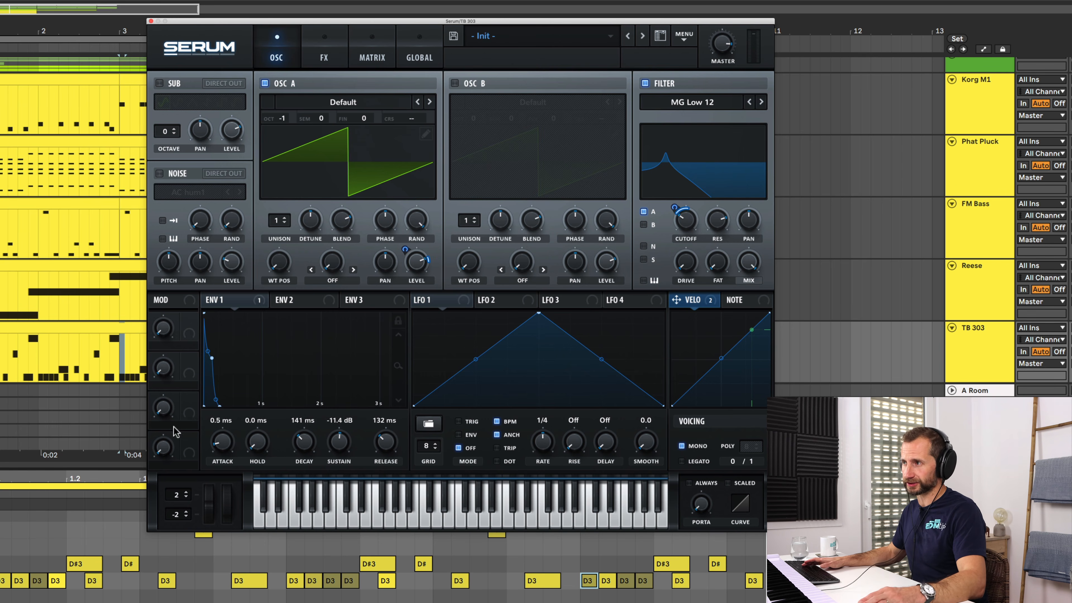
key("space")
left_click(409, 267)
key("space")
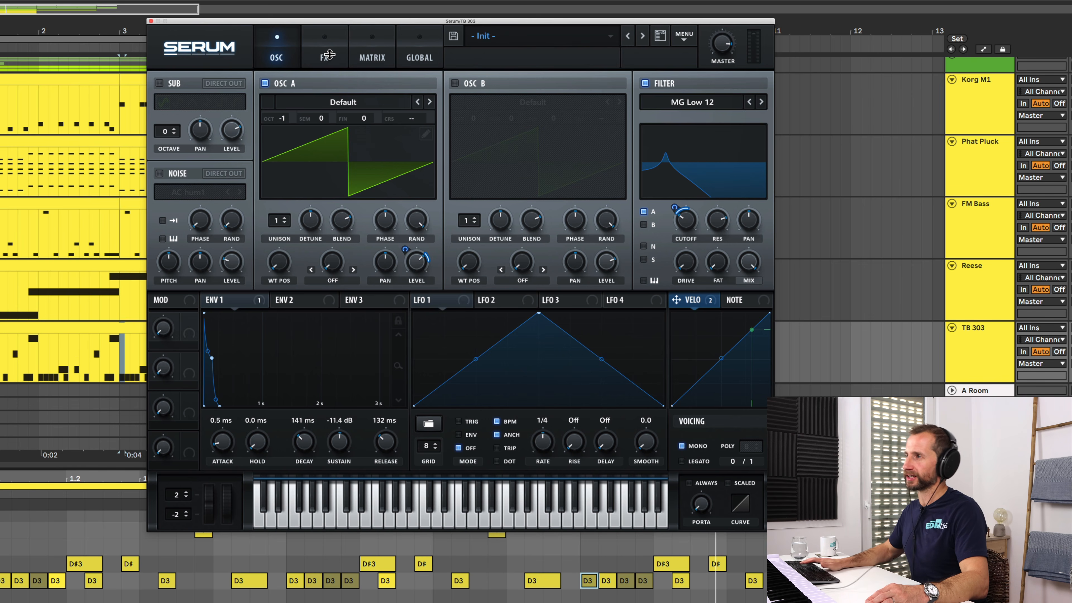
Step: Add a Distortion effect in Diode 1 mode and adjust its drive while auditioning the pattern
left_click(324, 55)
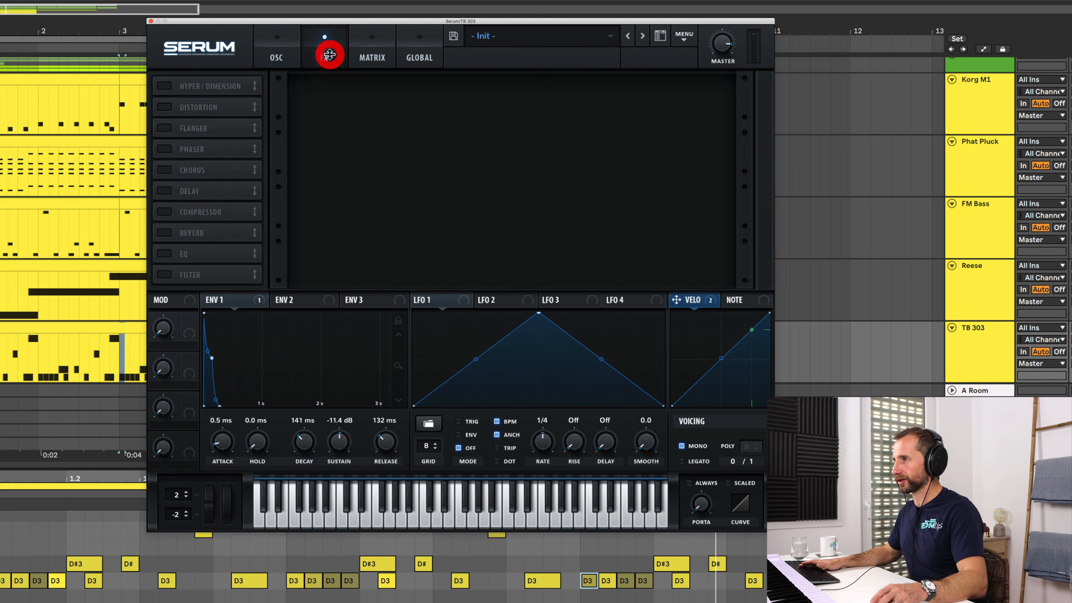
left_click(164, 106)
left_click(366, 97)
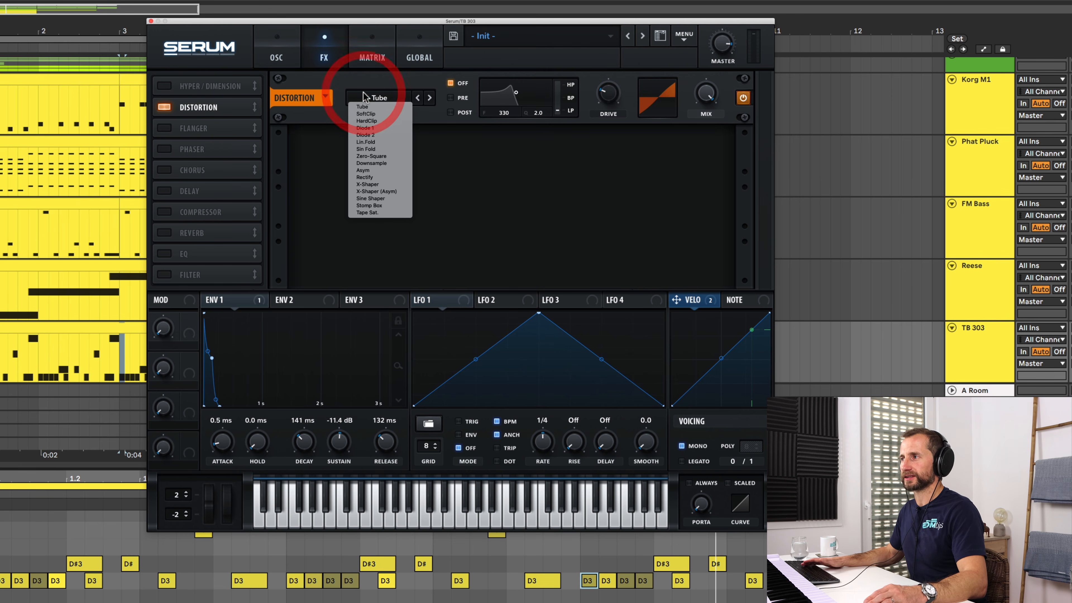
left_click(364, 128)
key("space")
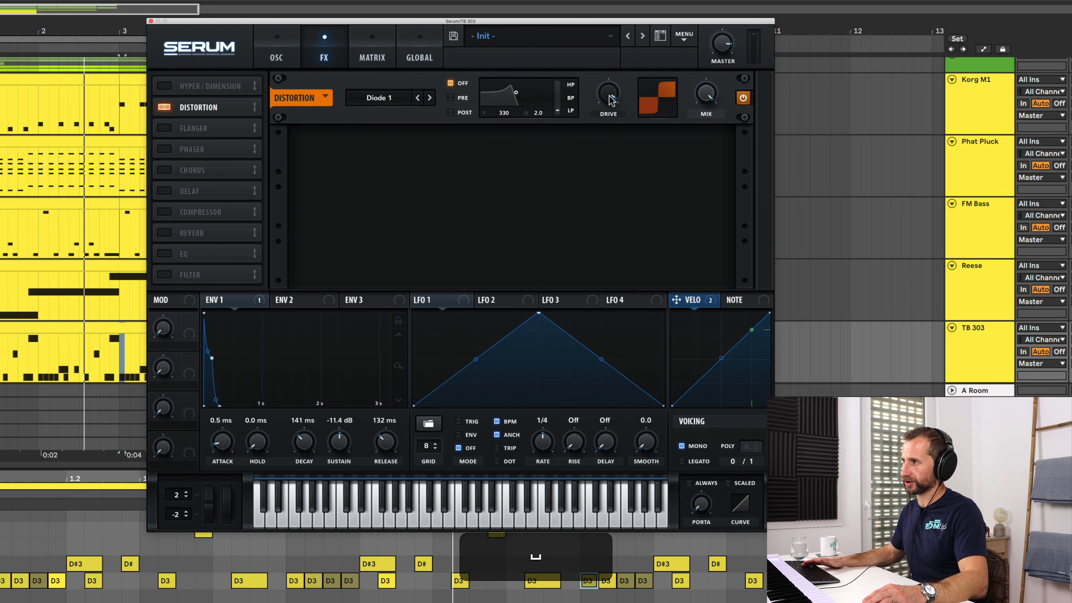
mouse_move(608, 95)
left_mouse_down()
mouse_move(604, 207)
mouse_move(615, 139)
left_mouse_up()
double_click(606, 91)
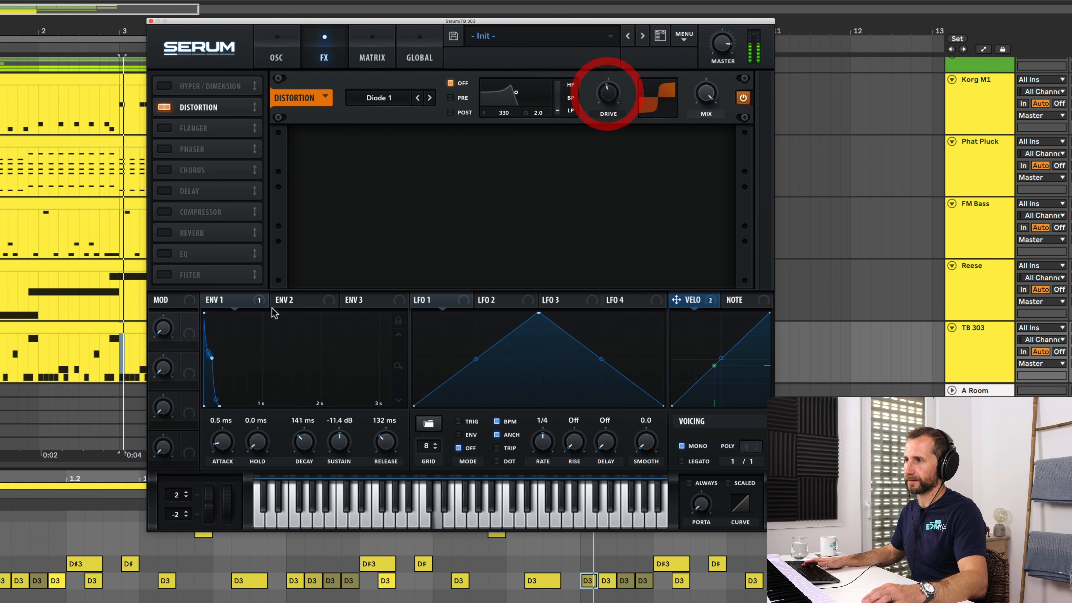
key("space")
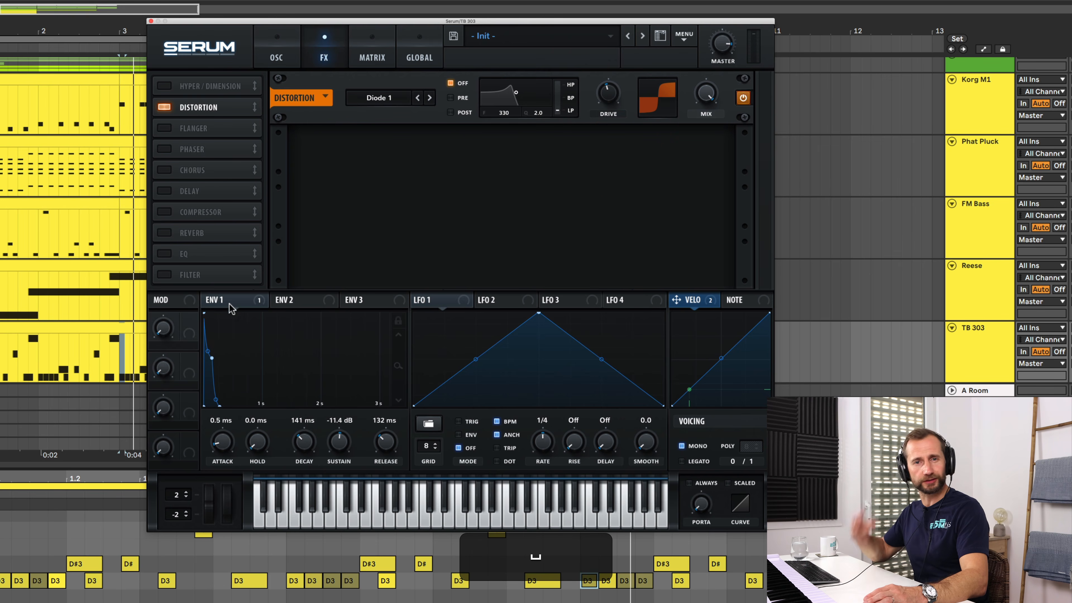
Step: Return to the oscillator page, raise the filter cutoff and lengthen ENV 1's release to 274 ms during playback
left_click(168, 300)
left_click(213, 301)
left_click(276, 51)
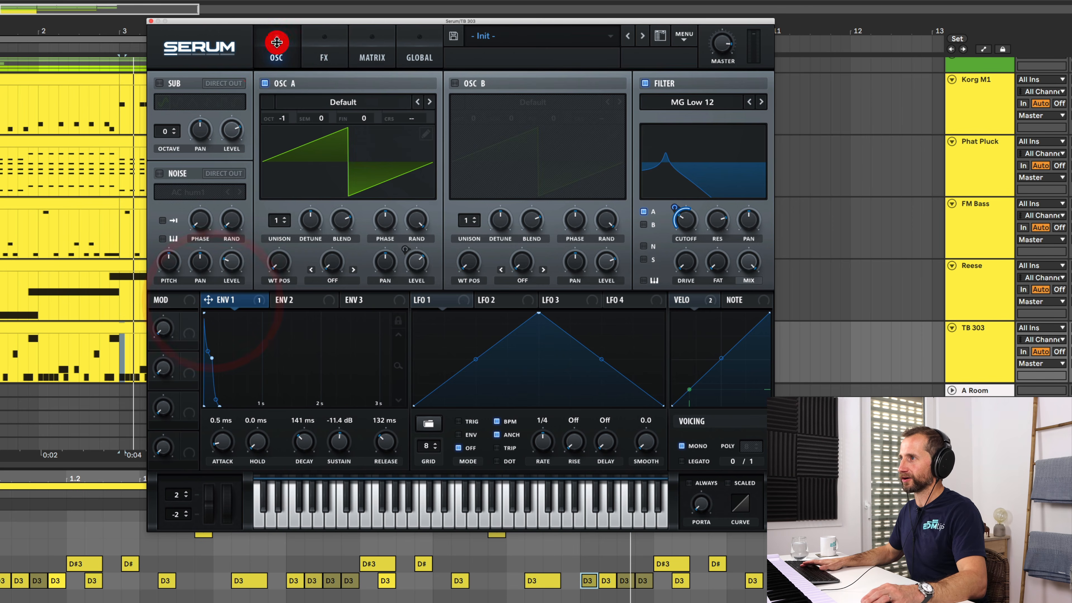
key("space")
left_click_drag(685, 224, 684, 189)
left_click_drag(389, 459, 388, 450)
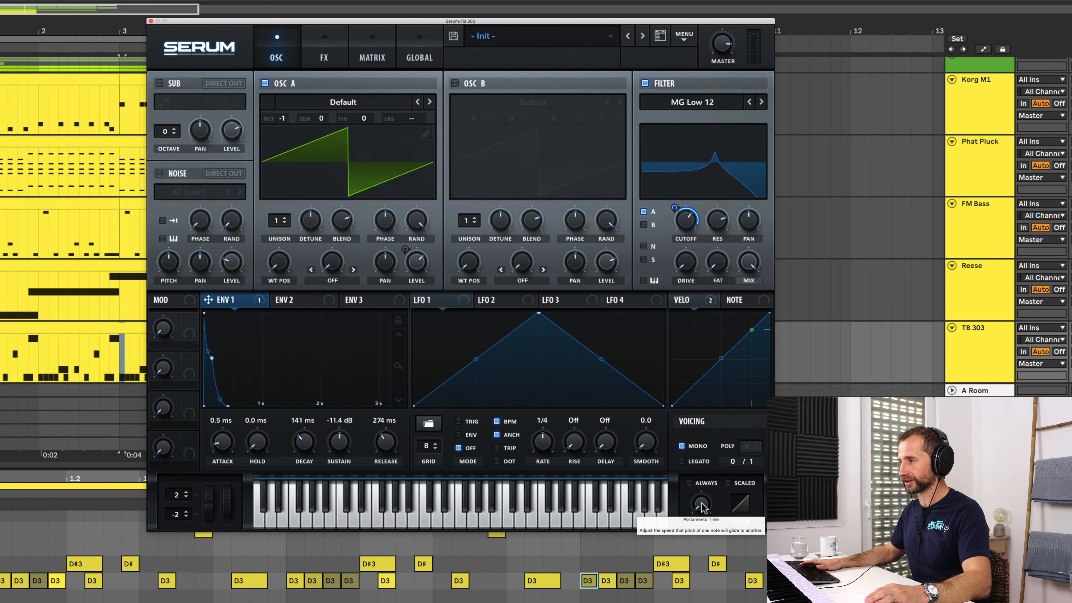
Step: Select the D#3 note overlapping a D3 in the clip and set the portamento time to about 31 ms during playback
left_click(373, 574)
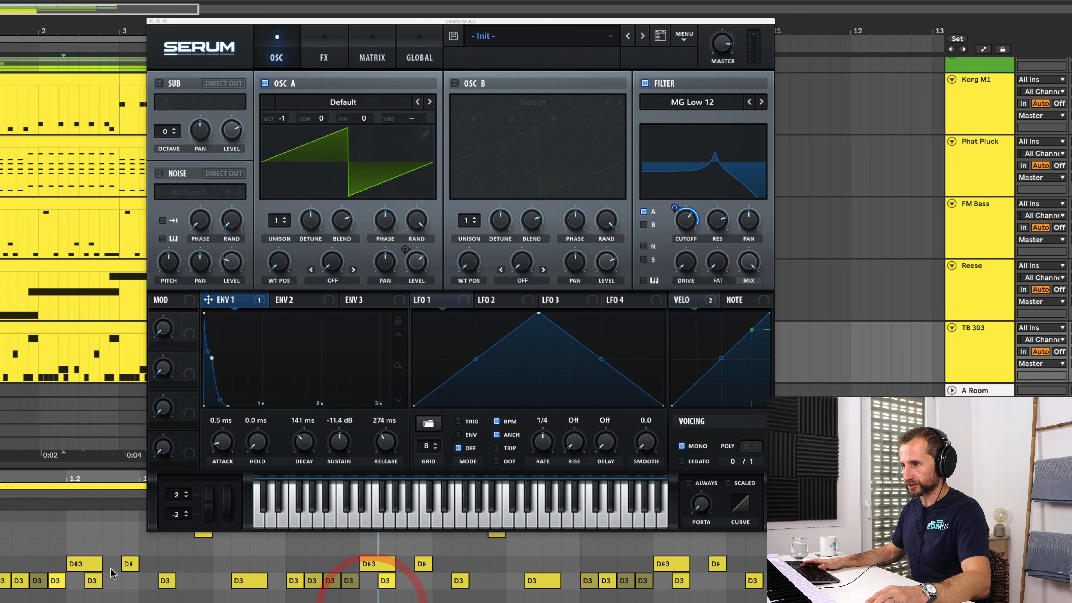
left_click(84, 564)
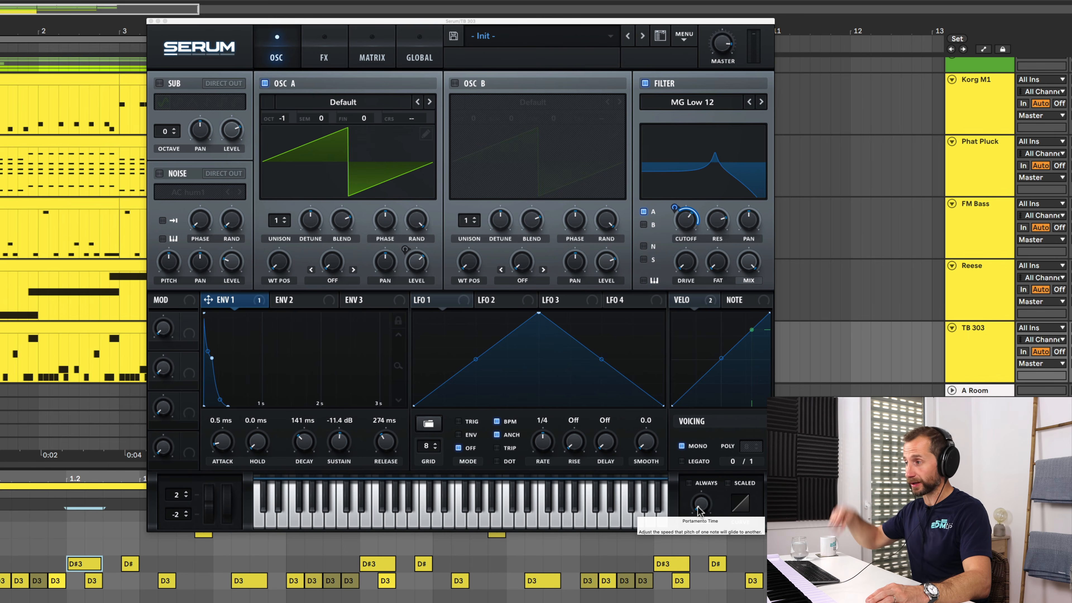
key("space")
mouse_move(701, 496)
left_mouse_down()
mouse_move(707, 472)
mouse_move(707, 485)
left_mouse_up()
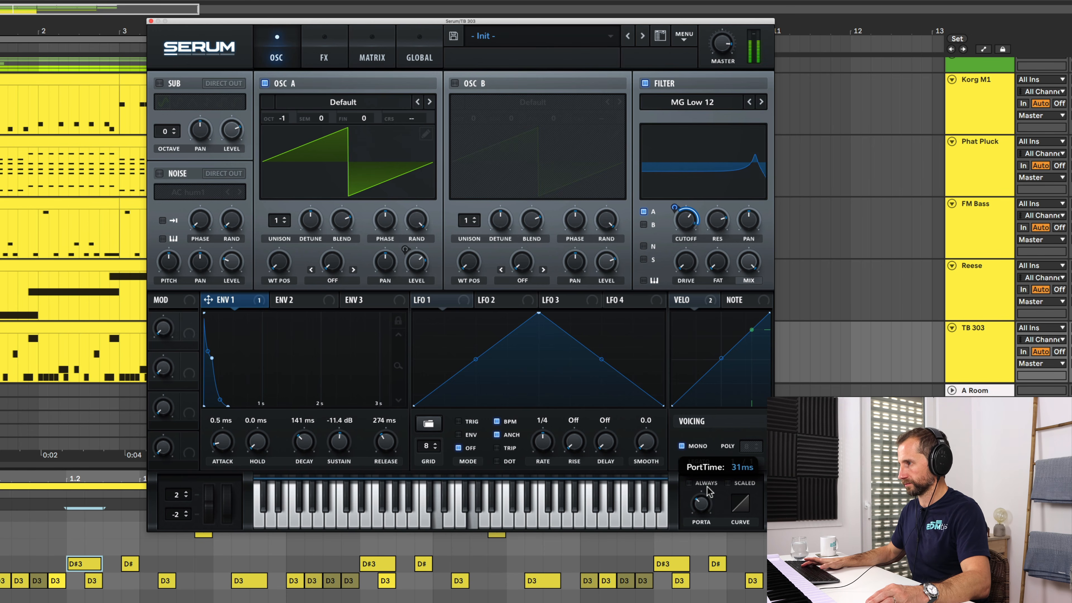
Step: Turn on legato for the mono voice and audition the pattern's note slides
left_click(681, 461)
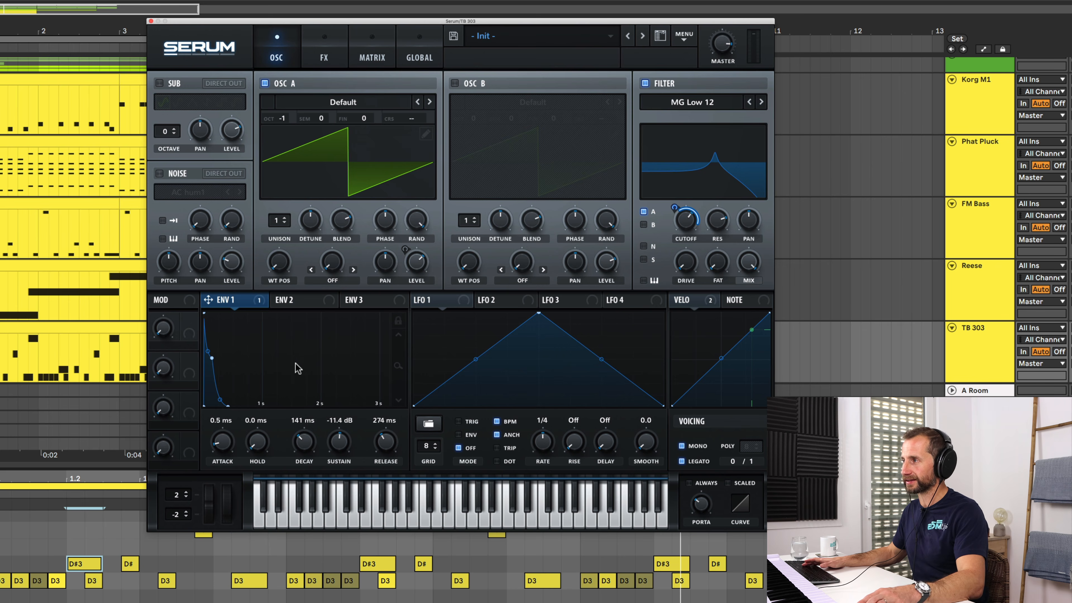
key("space")
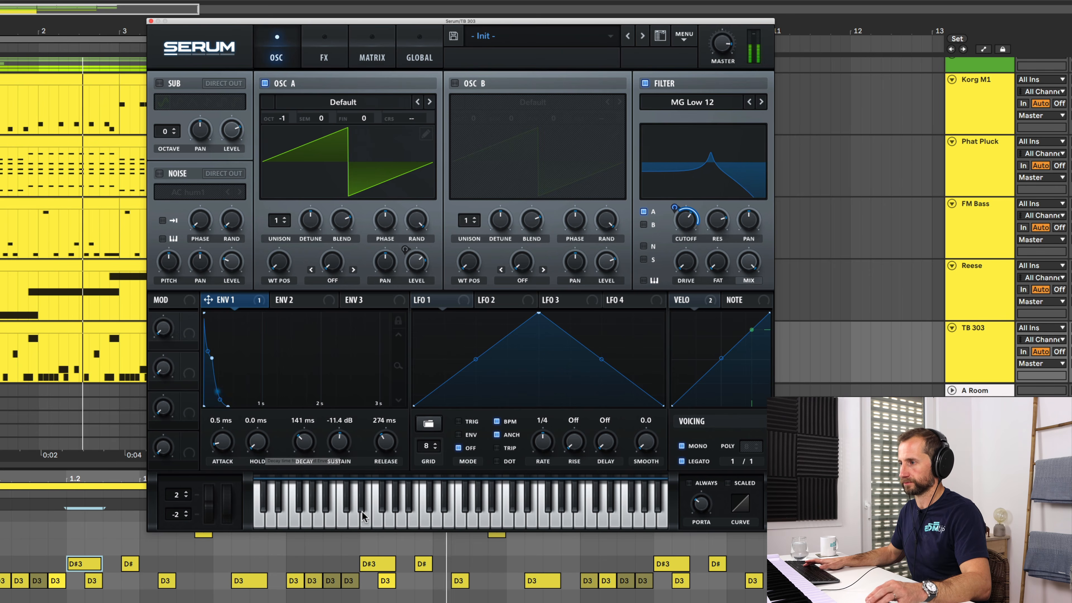
key("space")
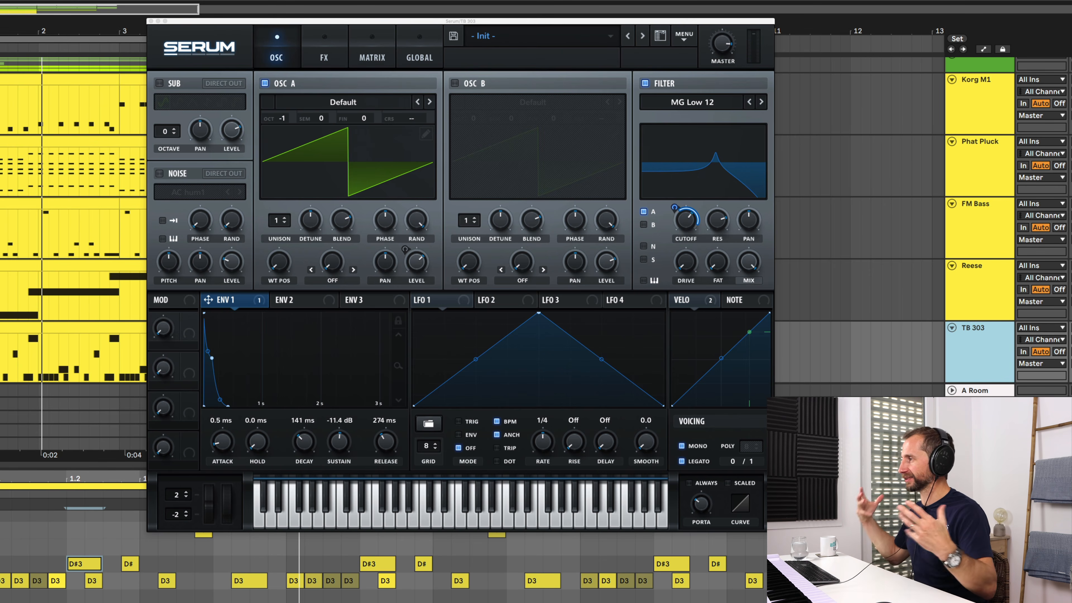
Step: Bring the filter cutoff back down and increase the resonance during playback for a sharper acid tone
key("space")
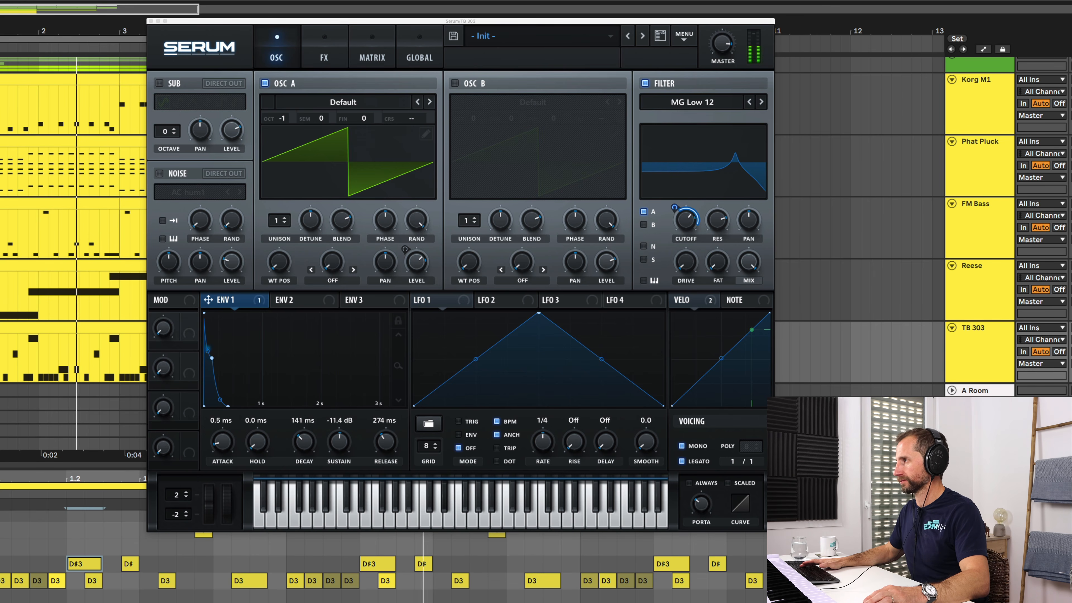
left_click_drag(684, 224, 686, 250)
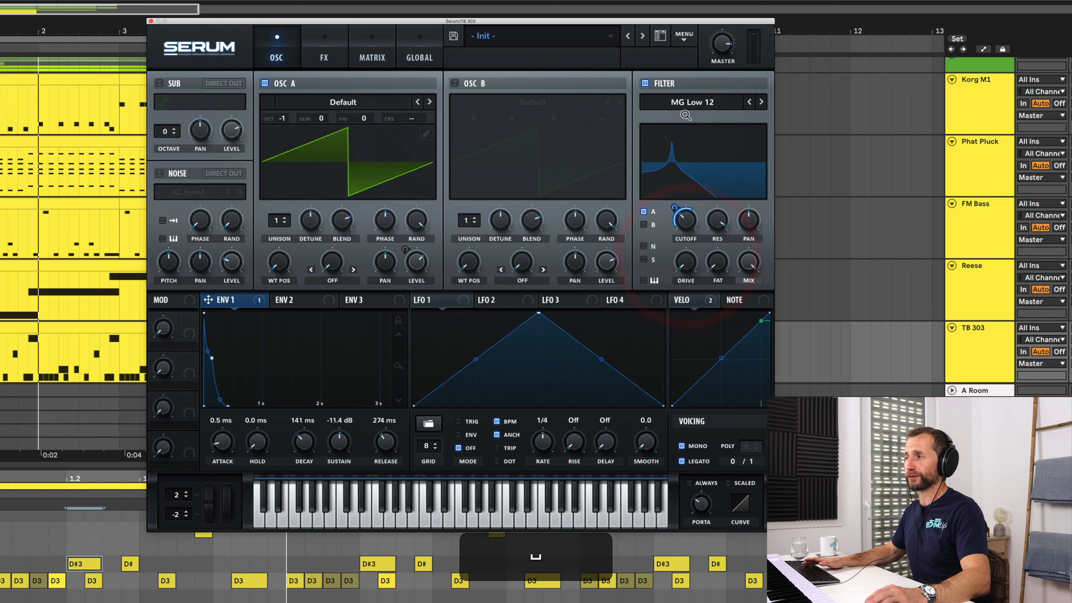
Step: Add a compressor after the distortion in the TB 303 patch's effects and play back the pattern
left_click(327, 45)
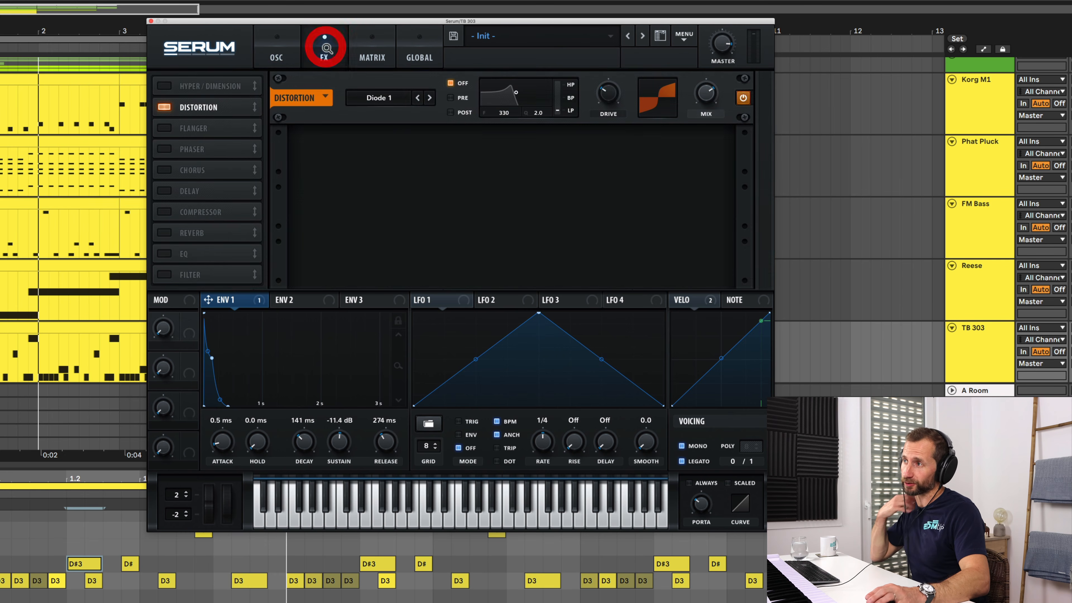
left_click(164, 211)
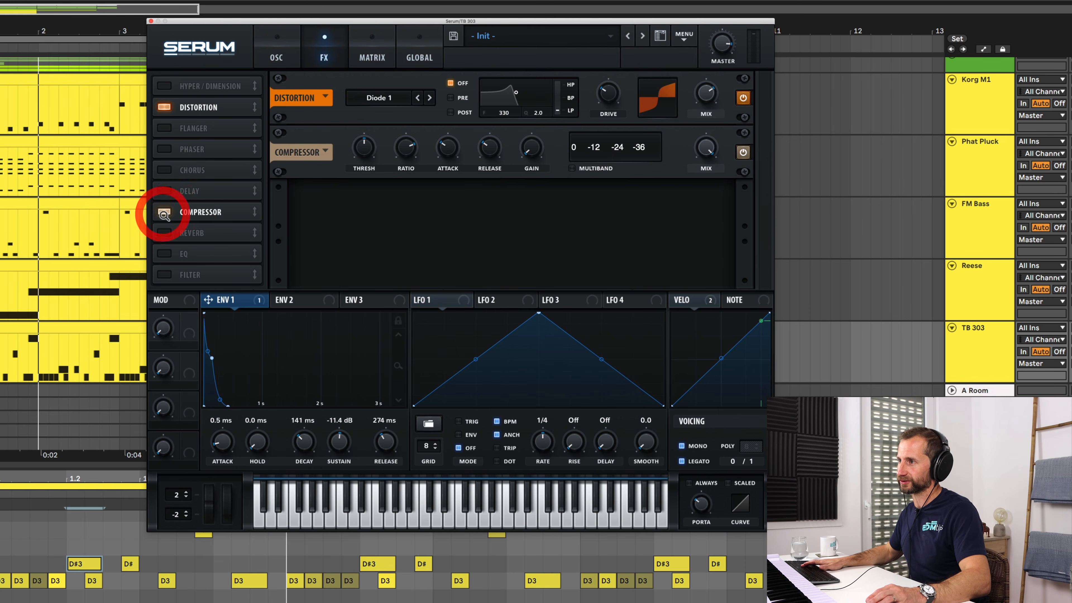
key("space")
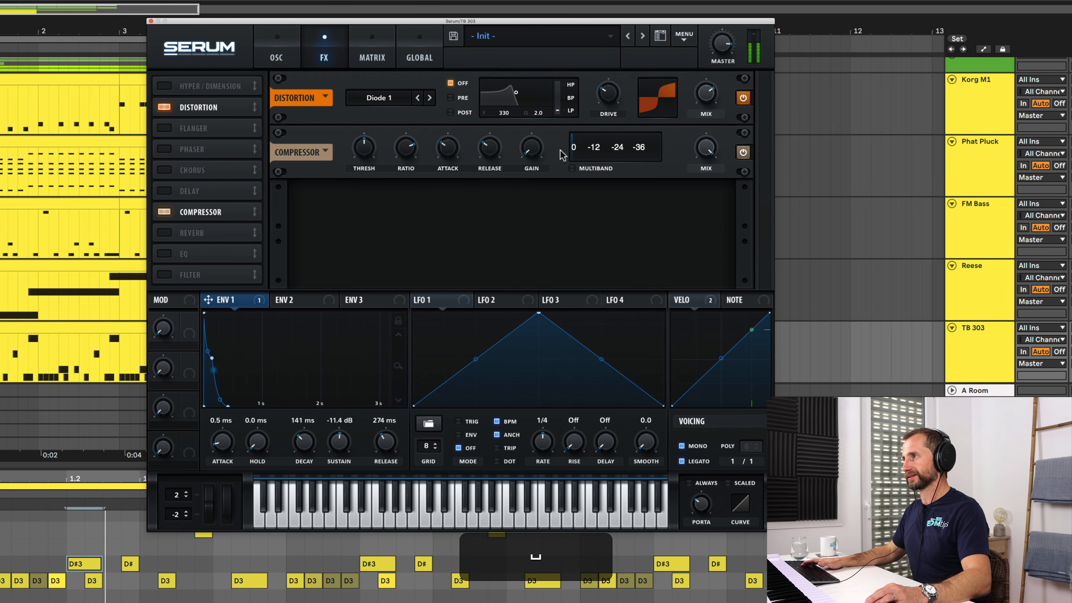
left_click(292, 52)
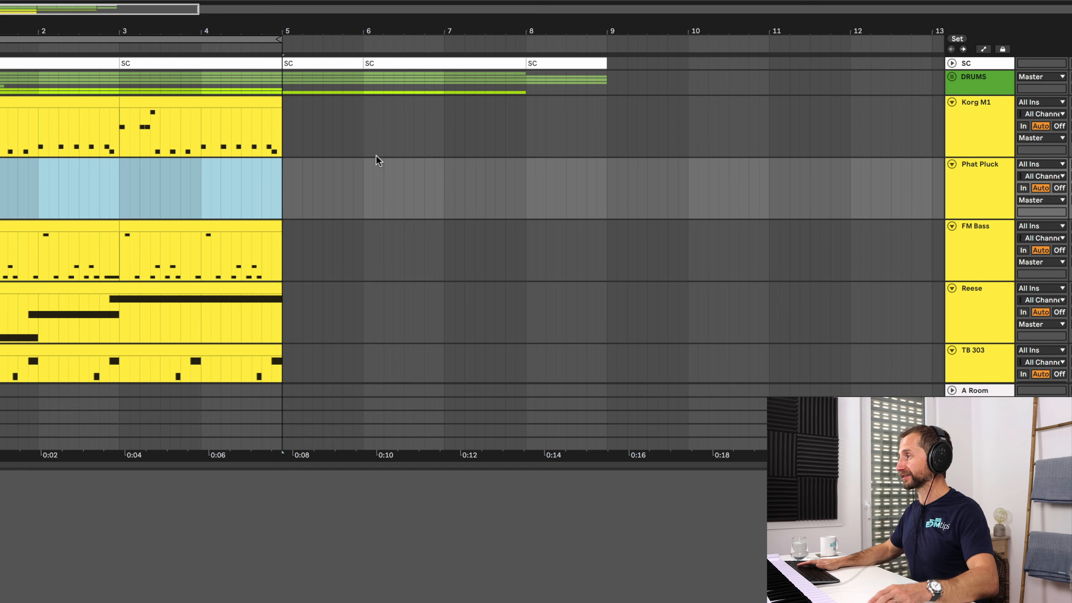
Step: Rename the Phat Pluck track to Neuro Bass and enlarge the Serum window for that track
left_click(992, 187)
key("shift+super+r")
type("Ne")
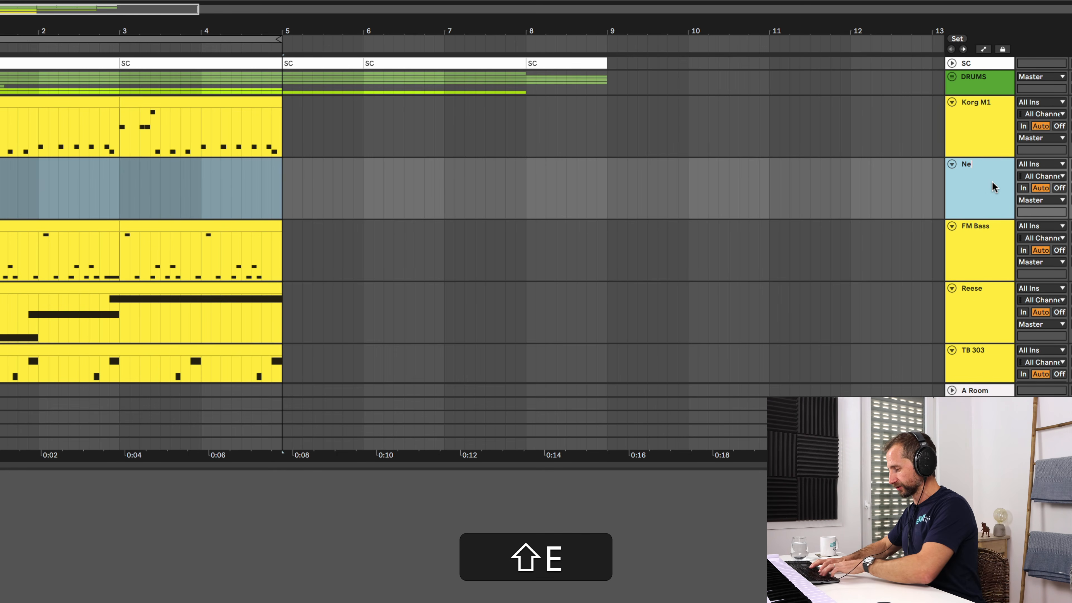
type("urpo Bass")
key("Return")
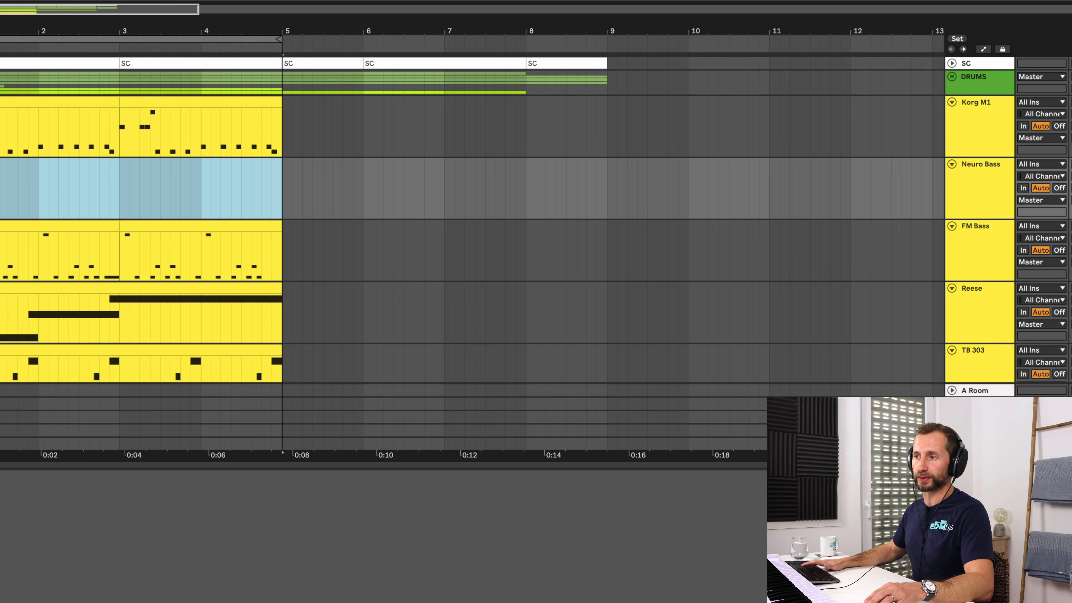
key("super+f")
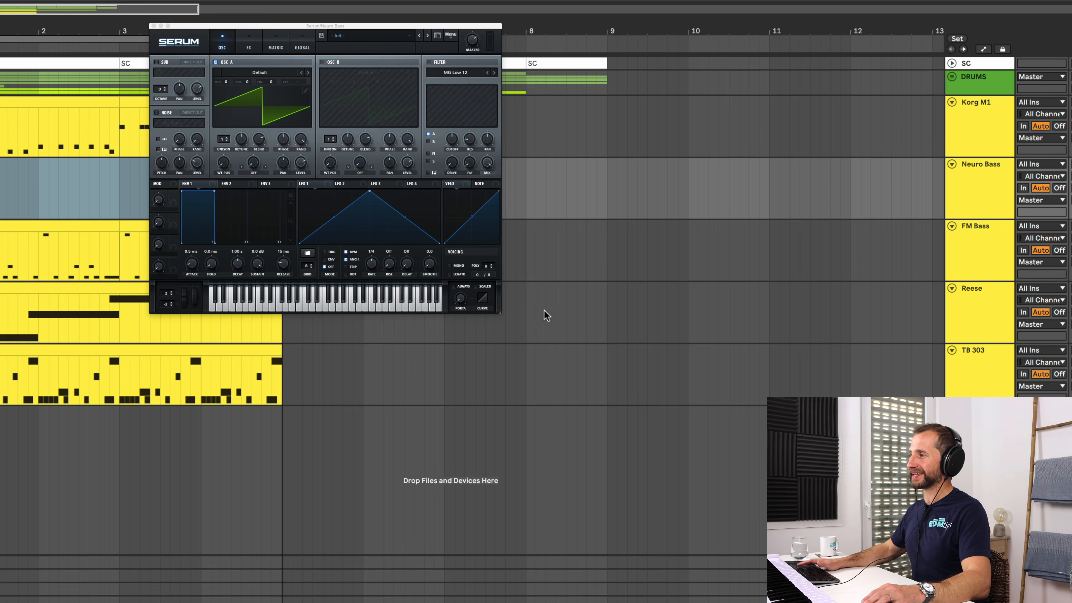
left_click_drag(499, 312, 781, 598)
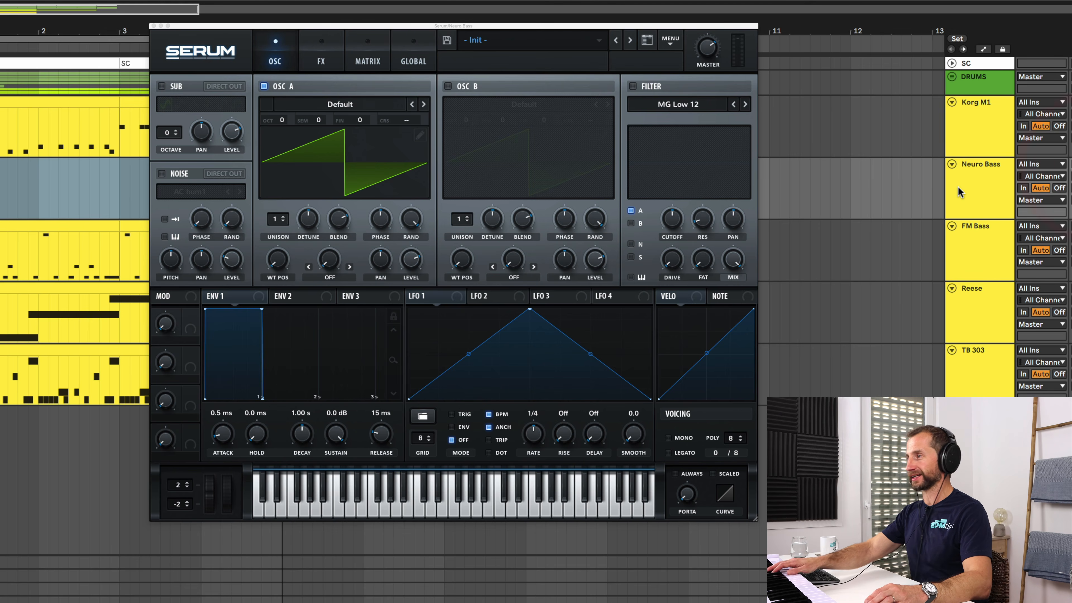
Step: Load the spectral wavetable Monster 7 [SL] into oscillator A and sweep its wavetable position while playing notes
left_click(340, 104)
mouse_move(362, 128)
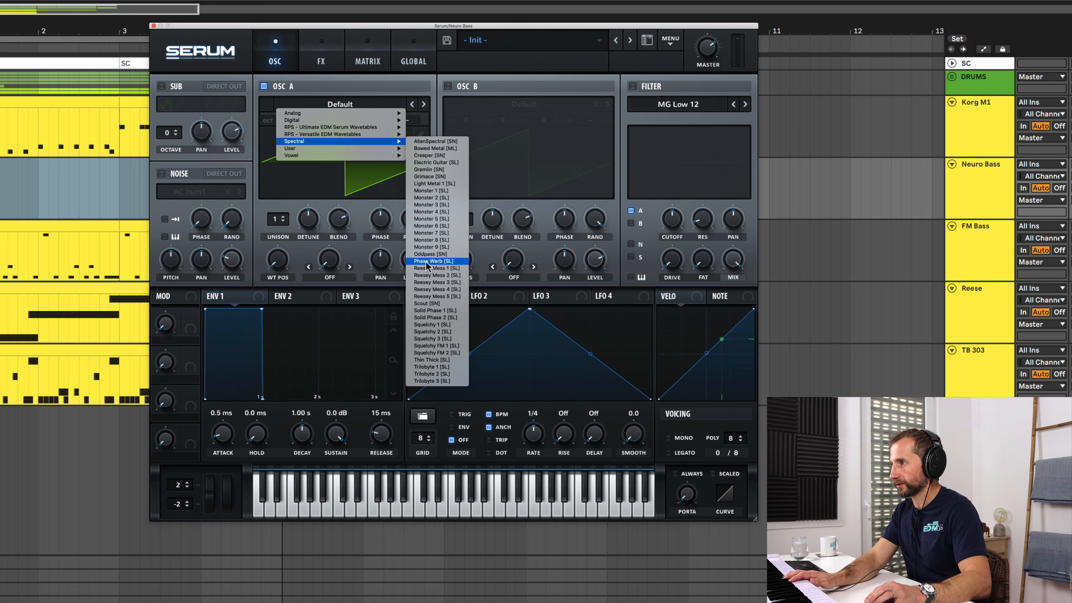
left_click(427, 233)
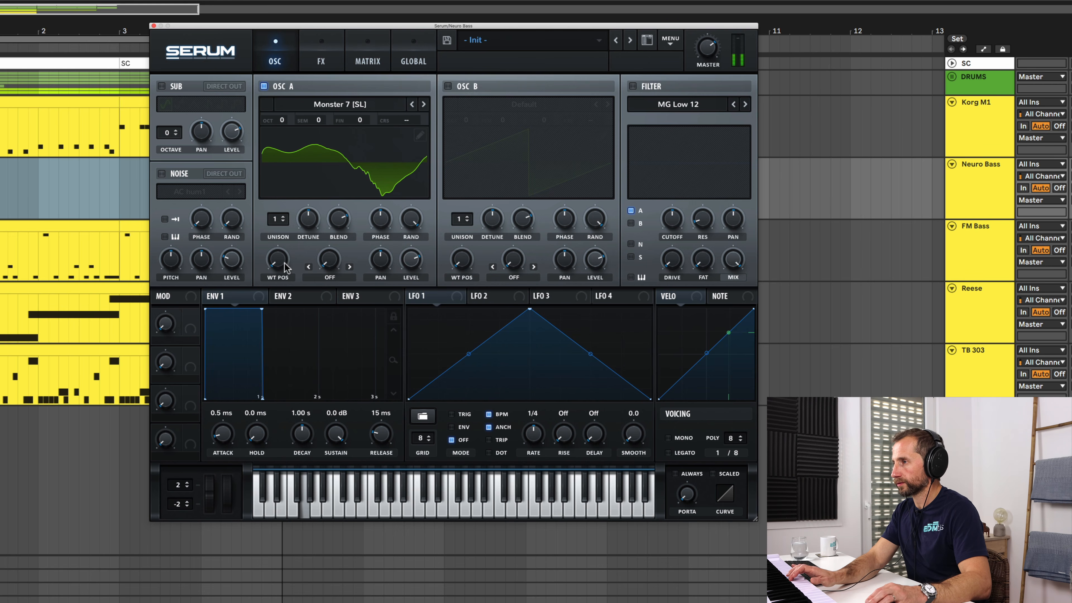
mouse_move(286, 267)
left_mouse_down()
mouse_move(294, 232)
mouse_move(261, 195)
mouse_move(285, 230)
mouse_move(282, 262)
mouse_move(282, 194)
mouse_move(276, 259)
left_mouse_up()
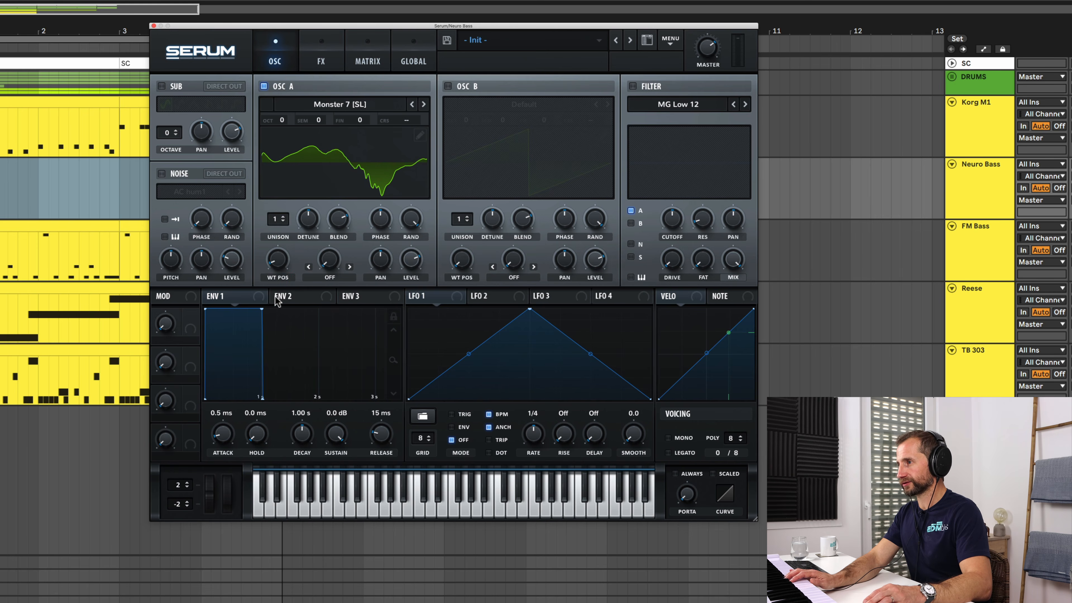
Step: Shape ENV 2 with a 504 ms attack and 0% sustain, and assign it to oscillator A's wavetable position
left_click(234, 301)
left_click(295, 301)
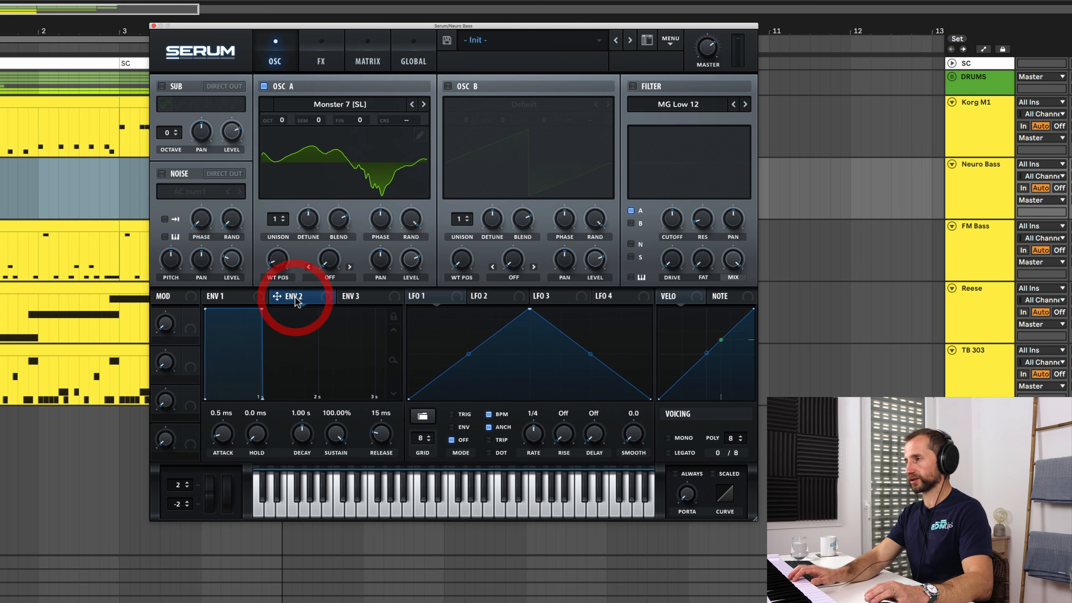
left_click(228, 300)
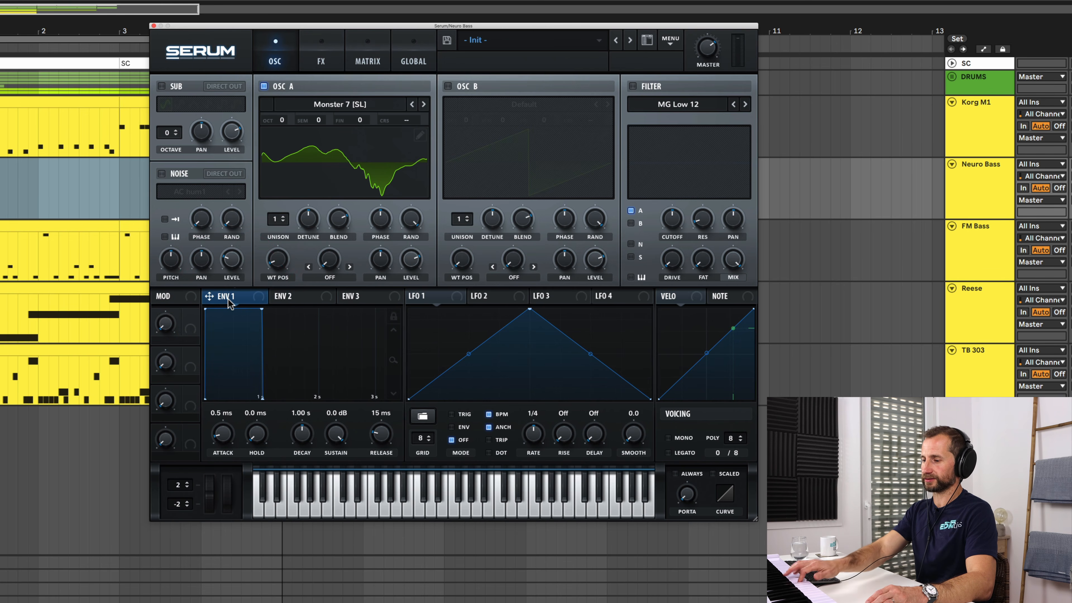
left_click(298, 296)
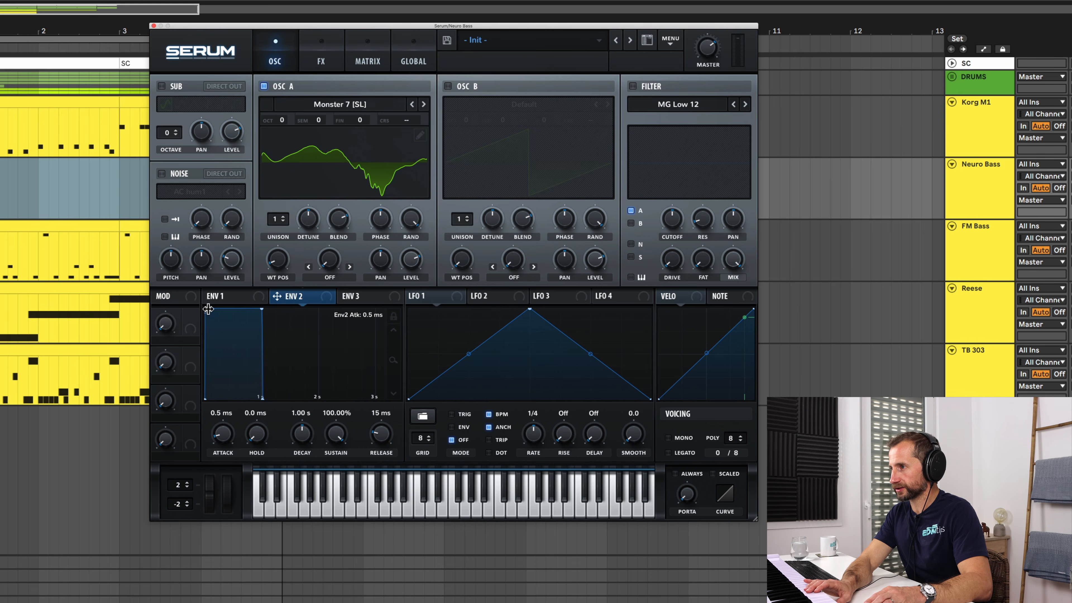
left_click_drag(208, 309, 273, 307)
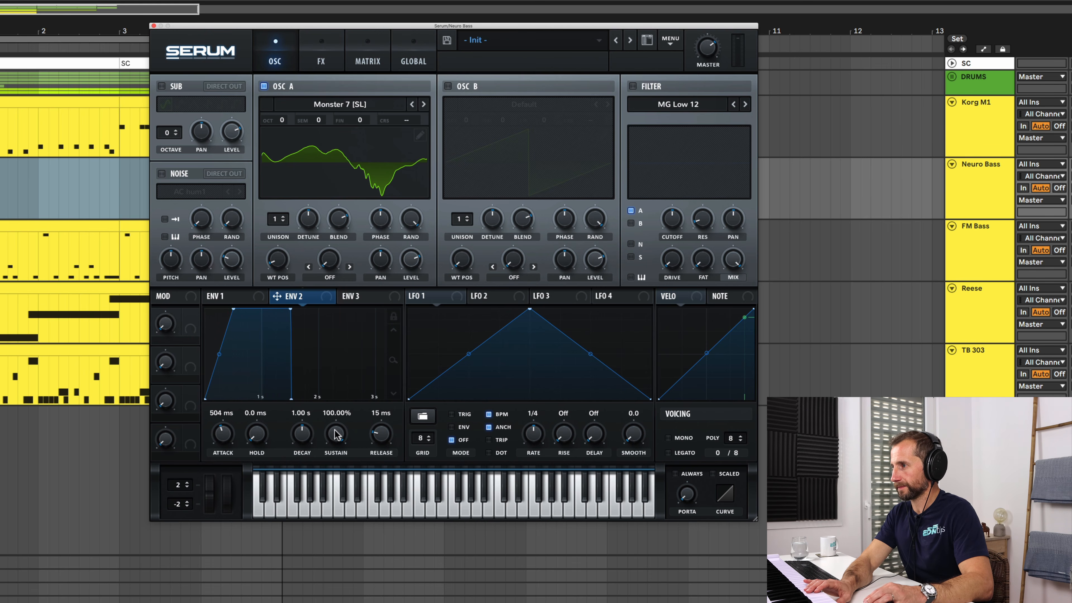
left_click_drag(337, 434, 329, 560)
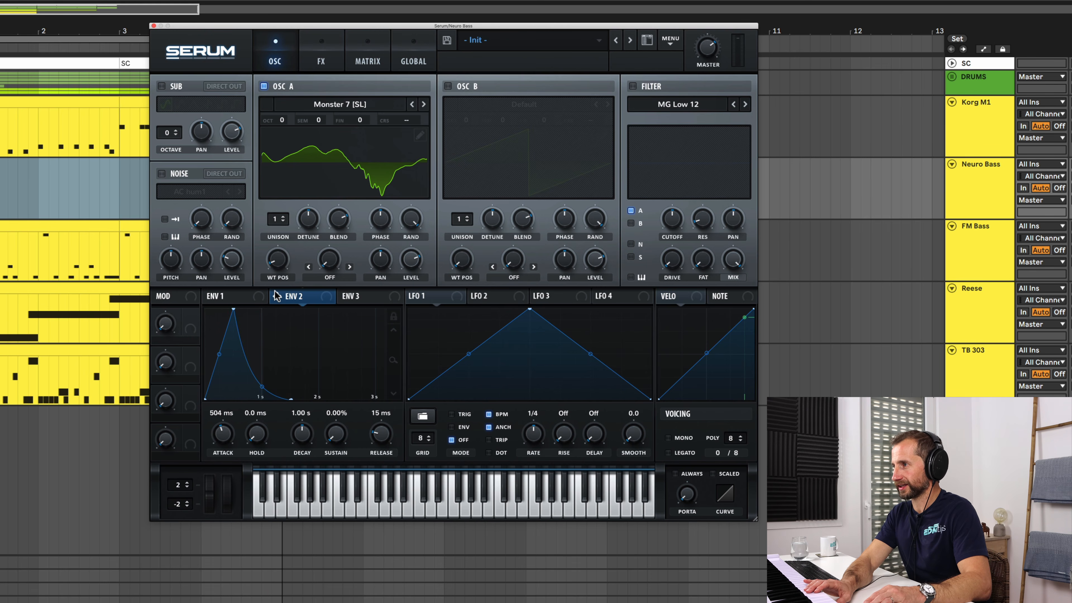
mouse_move(275, 287)
left_mouse_down()
mouse_move(276, 258)
mouse_move(270, 270)
left_mouse_up()
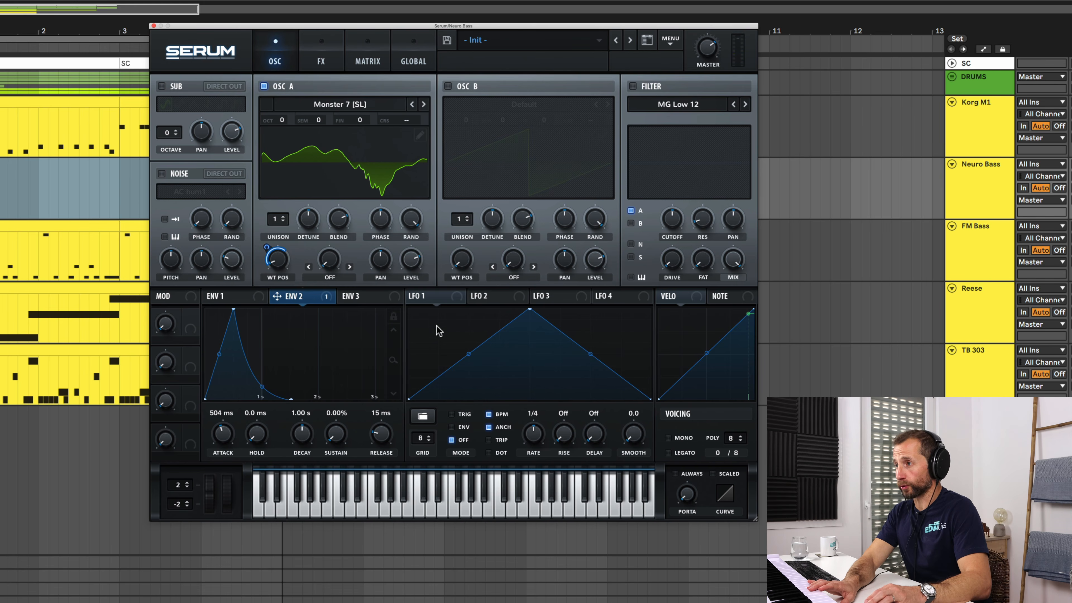
Step: Turn on oscillator B with the analog wavetable PWM Juno and set oscillator A's warp mode to FM (from B)
left_click(448, 86)
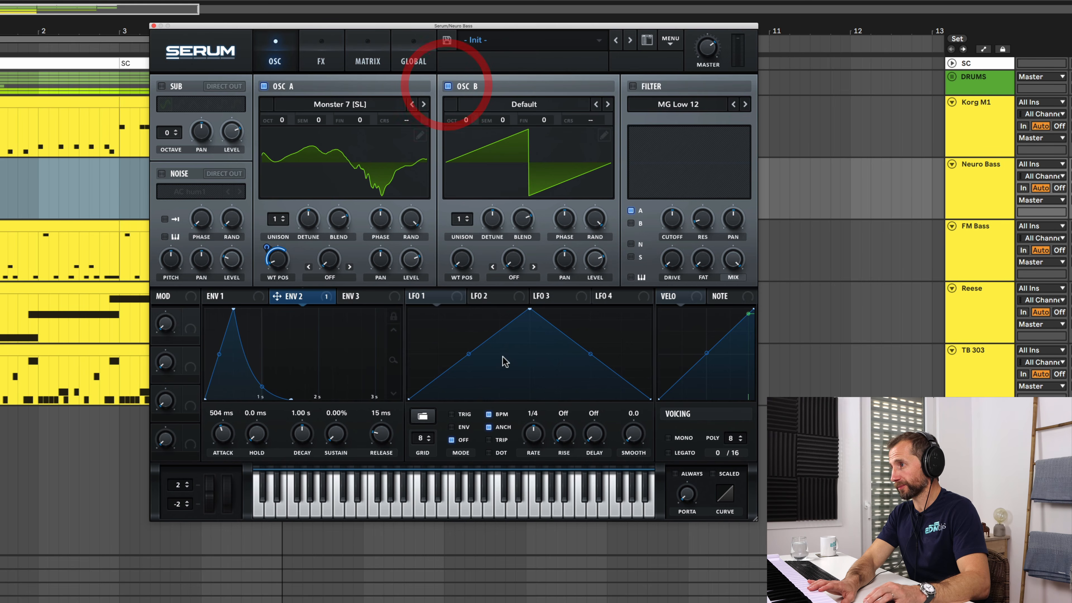
left_click(525, 109)
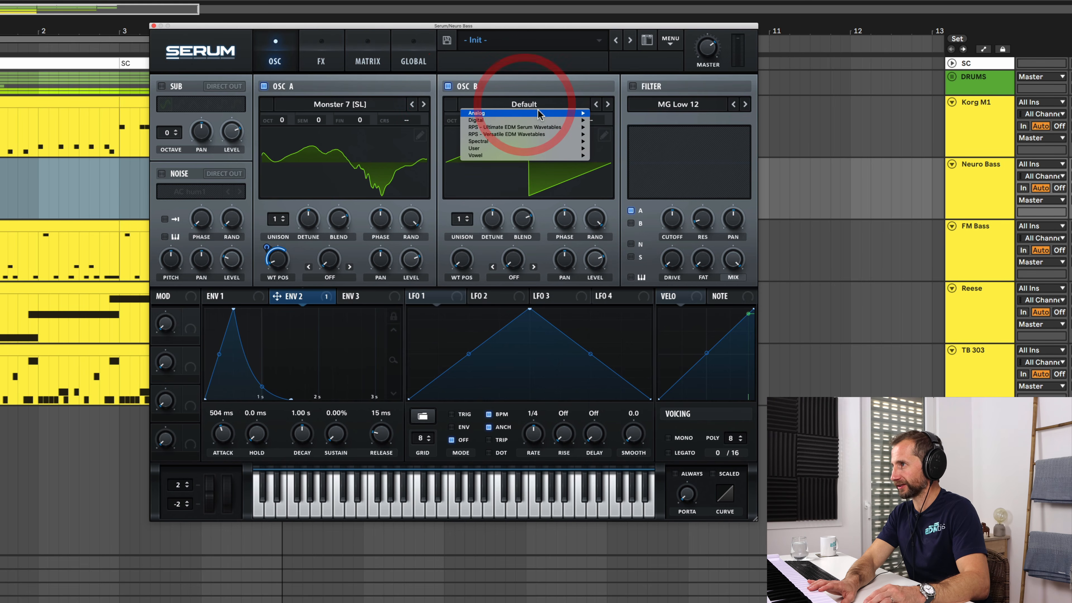
mouse_move(528, 113)
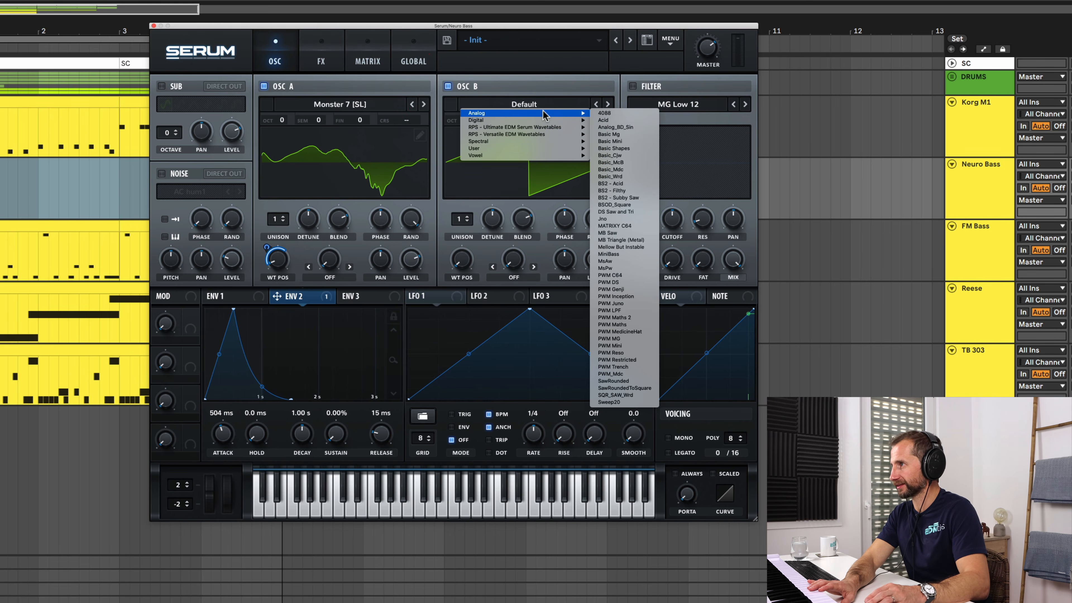
left_click(610, 303)
left_click(323, 277)
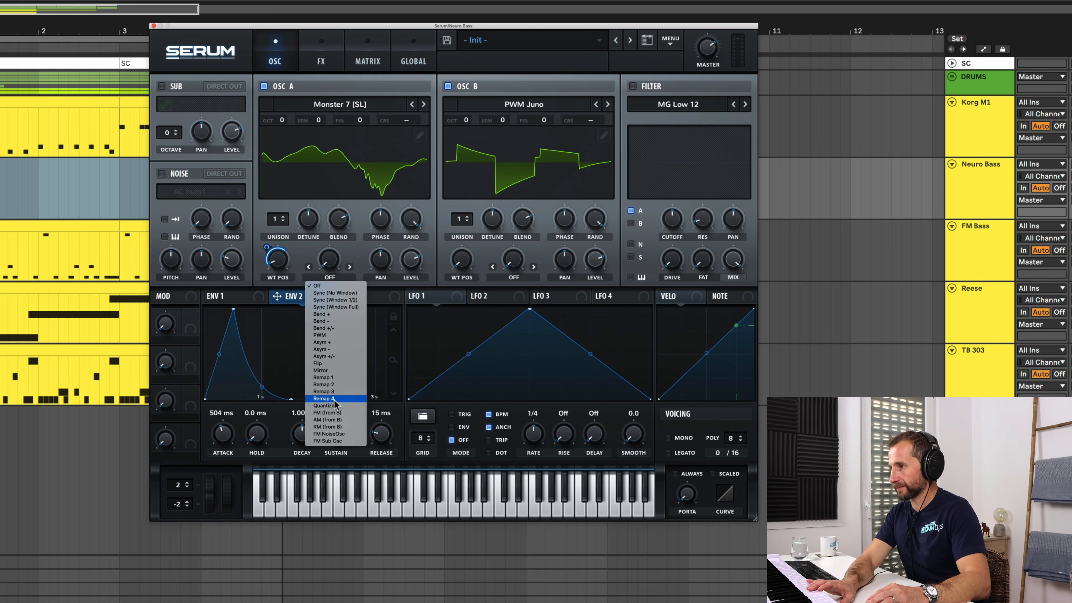
left_click(328, 413)
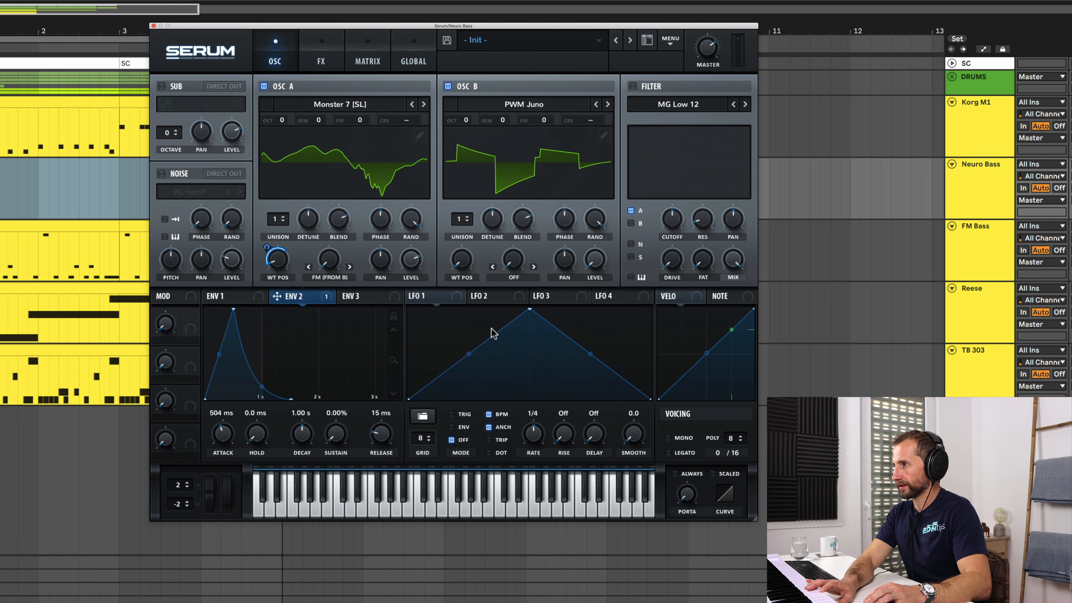
Step: Load a multi-peaked preset shape into LFO 1, assign it to oscillator A's FM amount and set its rate to 2 bar
left_click(457, 301)
left_click(422, 416)
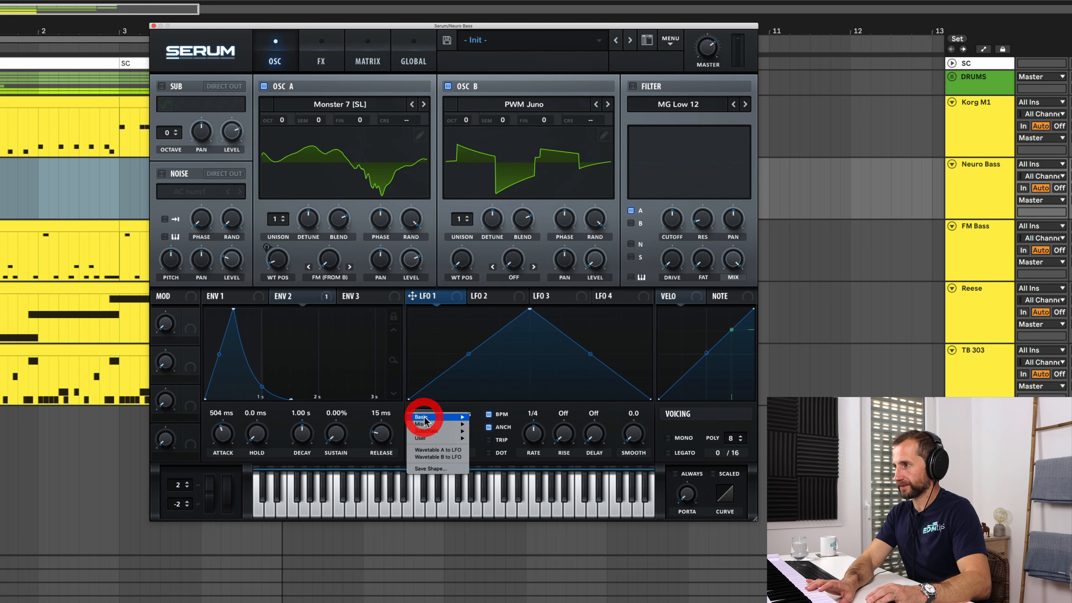
mouse_move(443, 424)
left_click(488, 426)
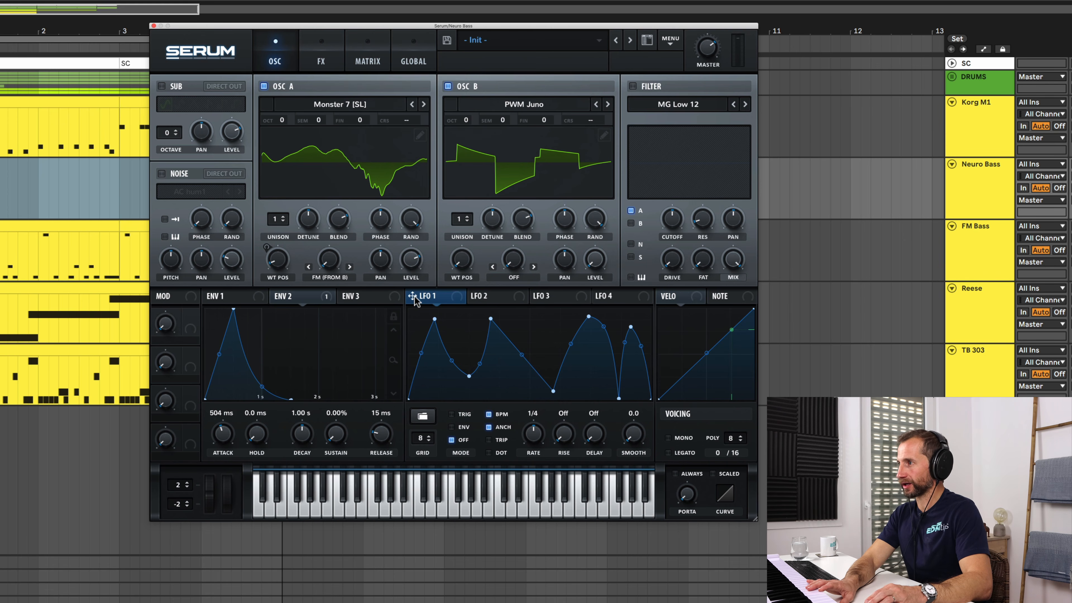
left_click_drag(404, 296, 328, 259)
left_click_drag(533, 435, 535, 444)
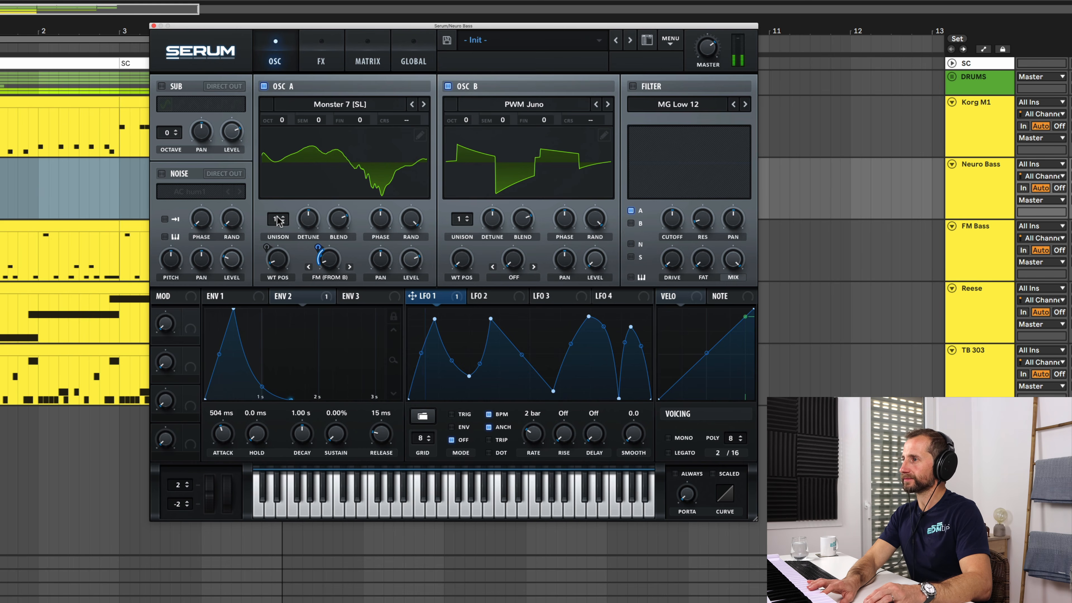
Step: Set oscillator A's unison to 8 voices and reduce the detune
left_click_drag(278, 221, 282, 142)
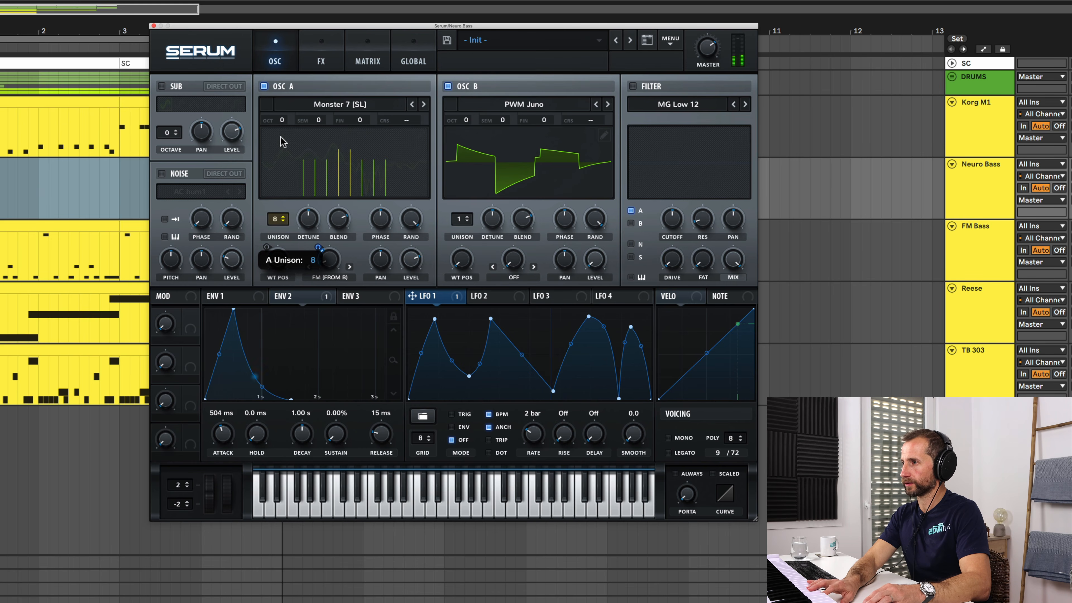
left_click_drag(308, 215, 307, 241)
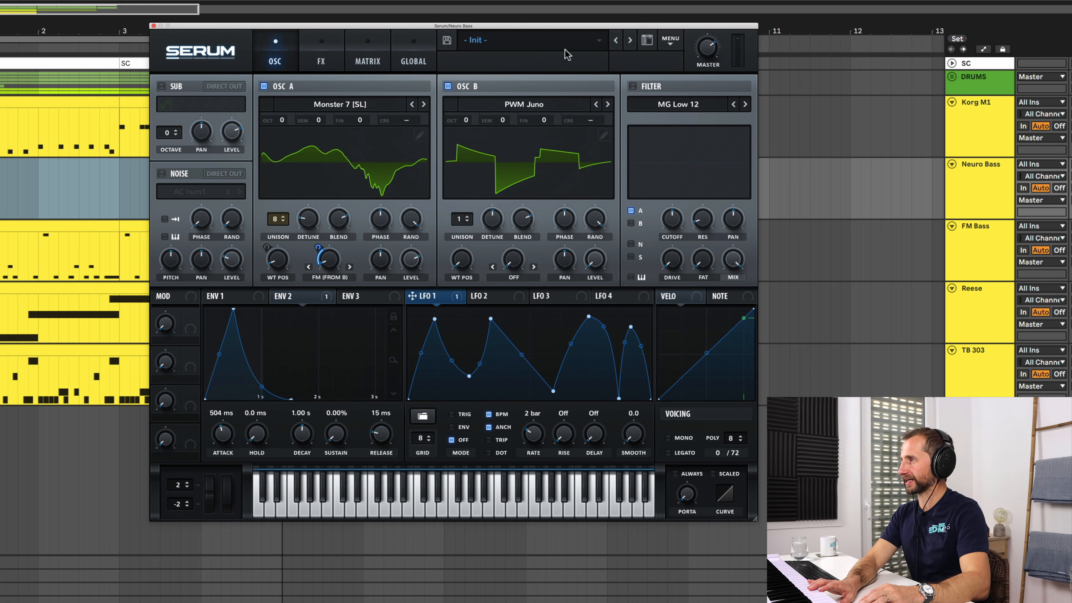
Step: Turn on the filter with the flanger type Cmb H6- and assign ENV 2 to its cutoff
left_click(633, 87)
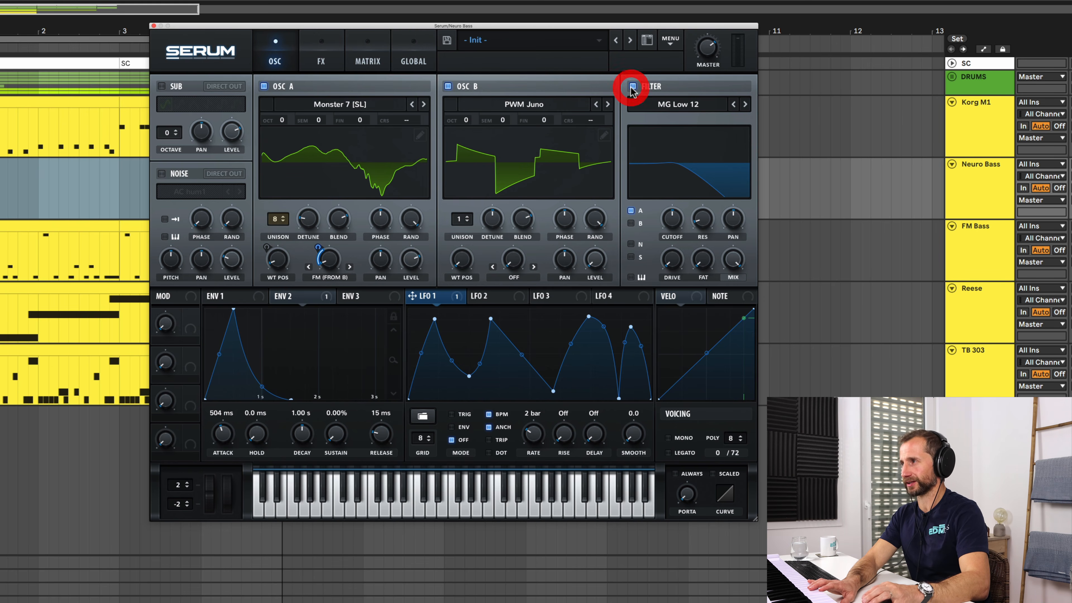
left_click(657, 106)
mouse_move(659, 121)
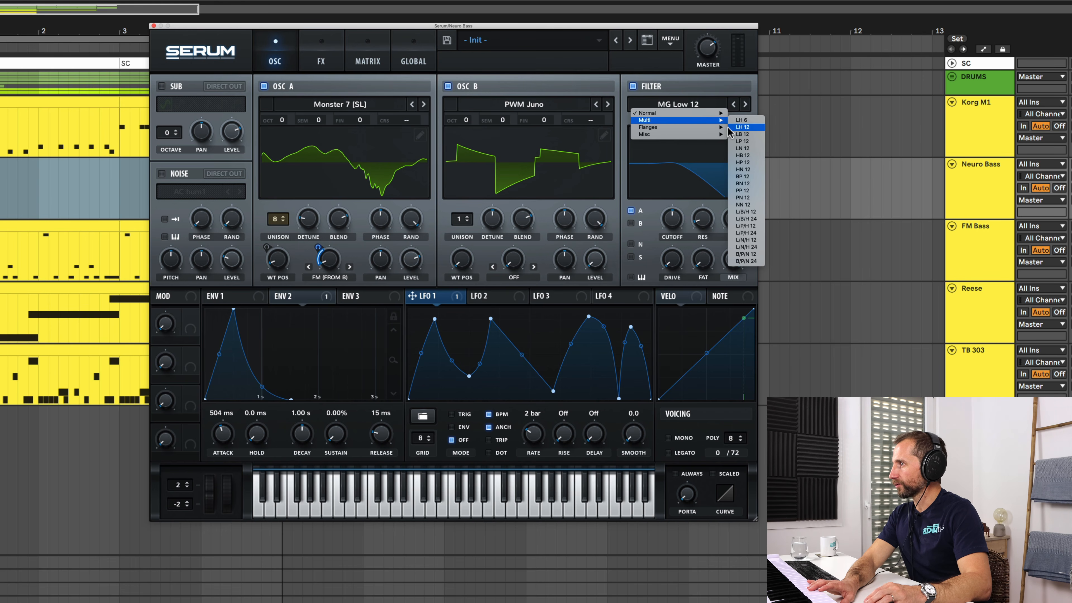
mouse_move(704, 128)
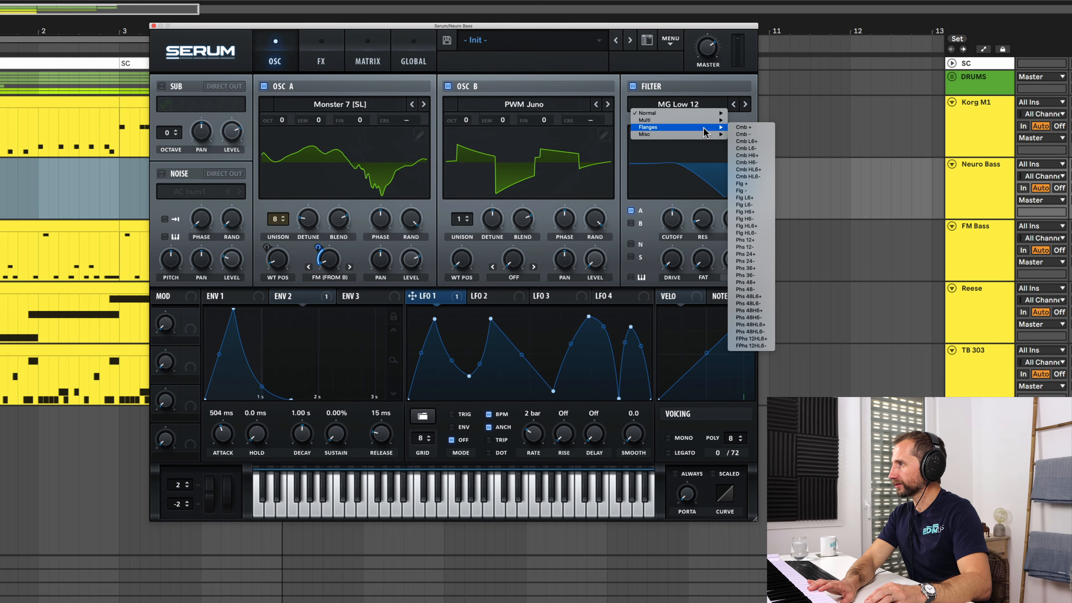
left_click(745, 163)
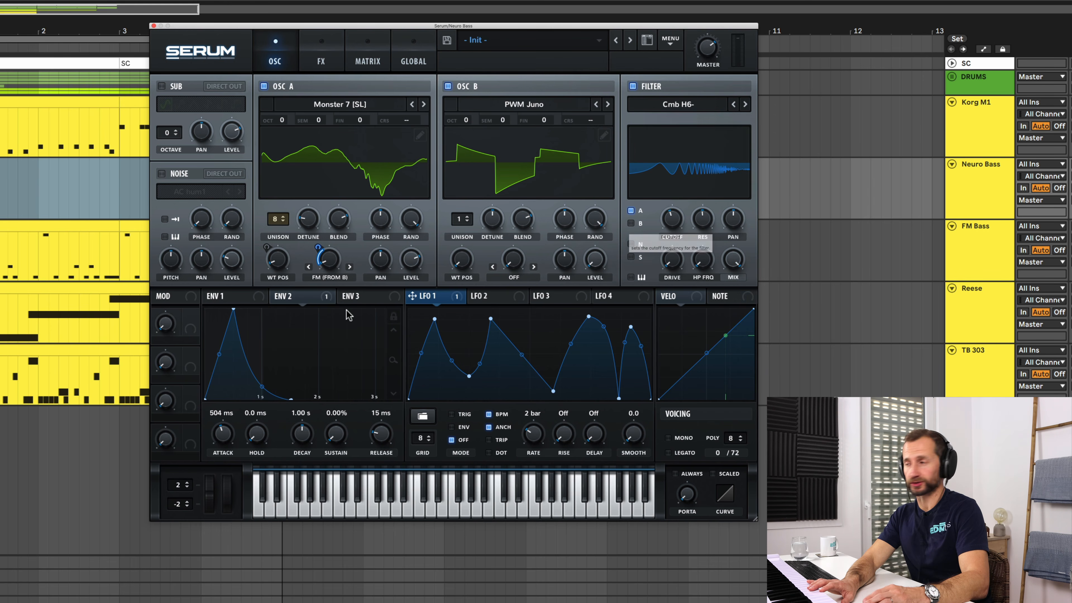
left_click(289, 296)
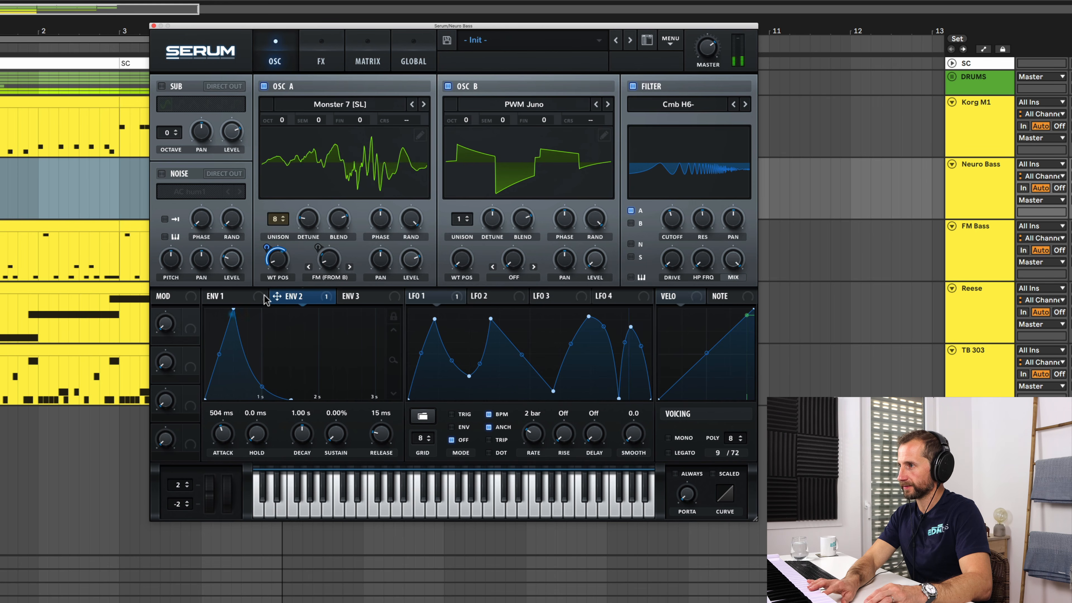
left_click_drag(277, 298, 671, 235)
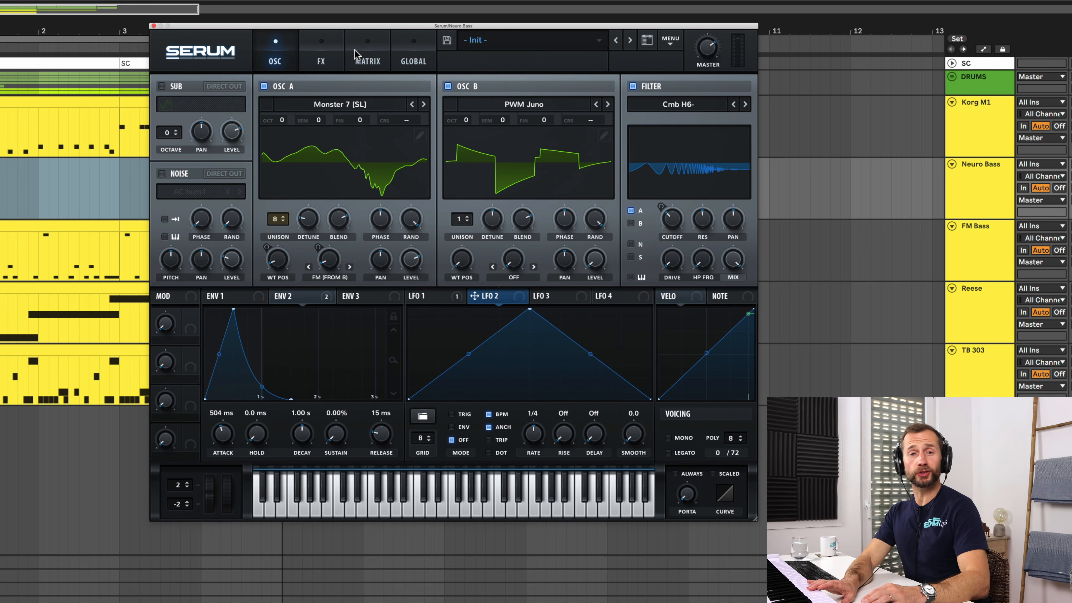
Step: Enable the Hyper/Dimension effect and adjust the Dimension mix while playing notes
left_click(328, 50)
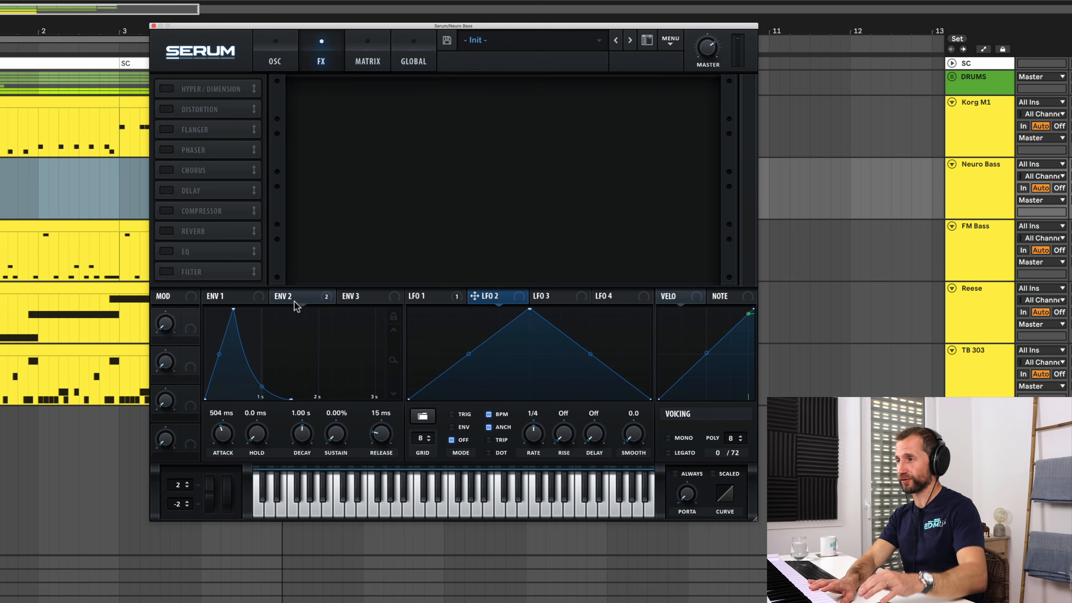
left_click(166, 89)
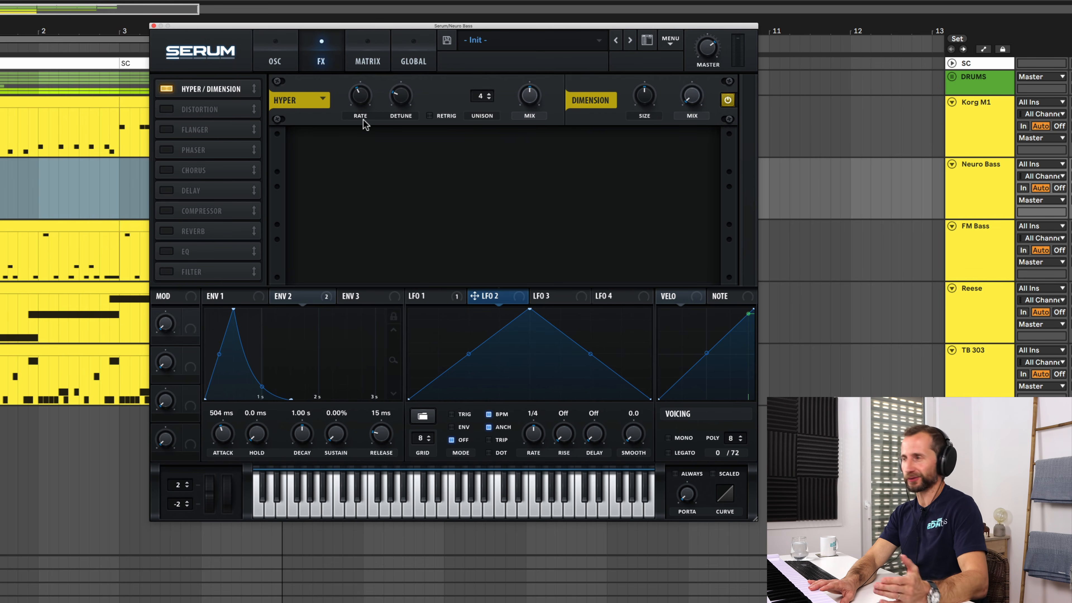
left_click_drag(685, 104, 703, 59)
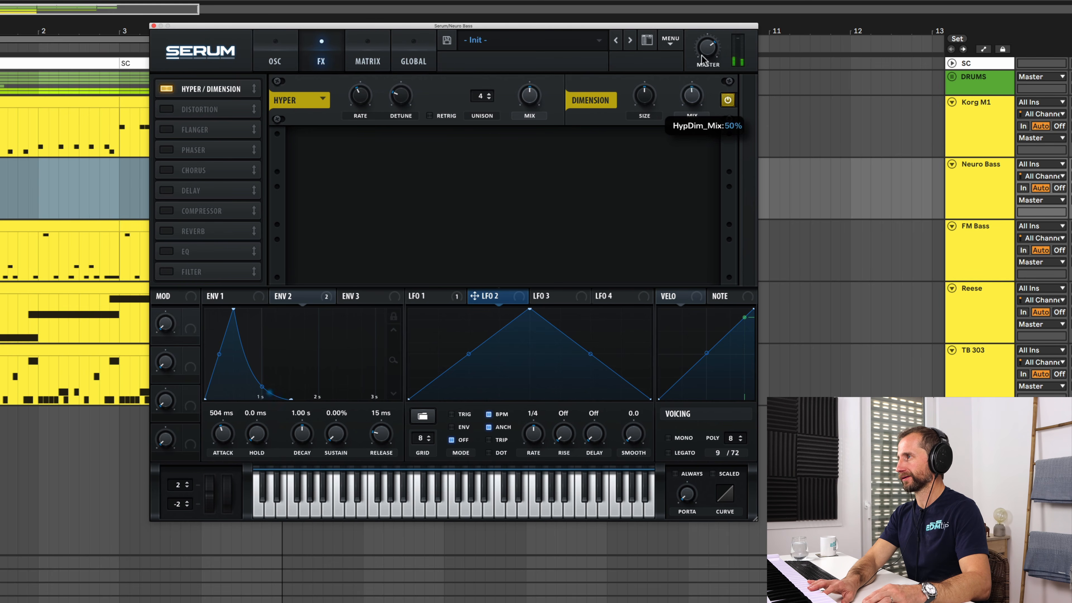
Step: Add Tube distortion with the drive raised to about 76%, and start adjusting the master volume
left_click(167, 109)
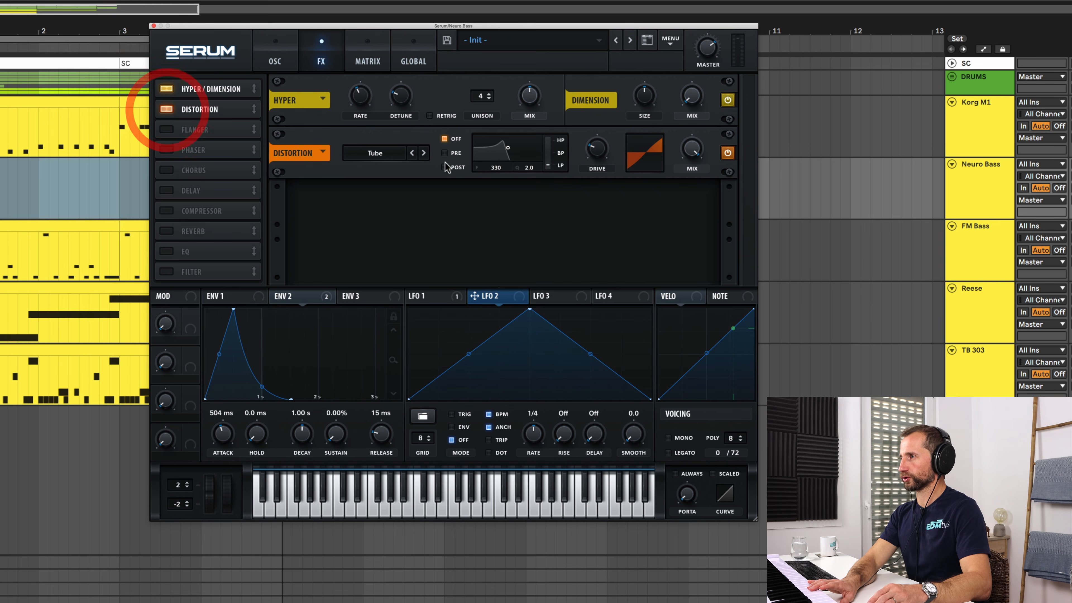
left_click_drag(594, 154, 596, 108)
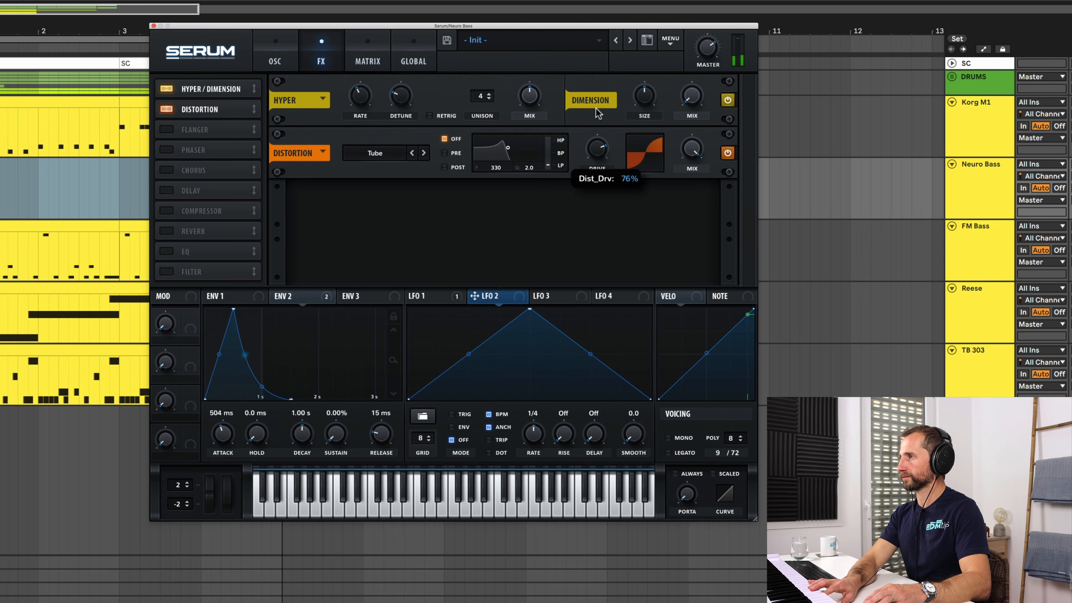
left_click(709, 46)
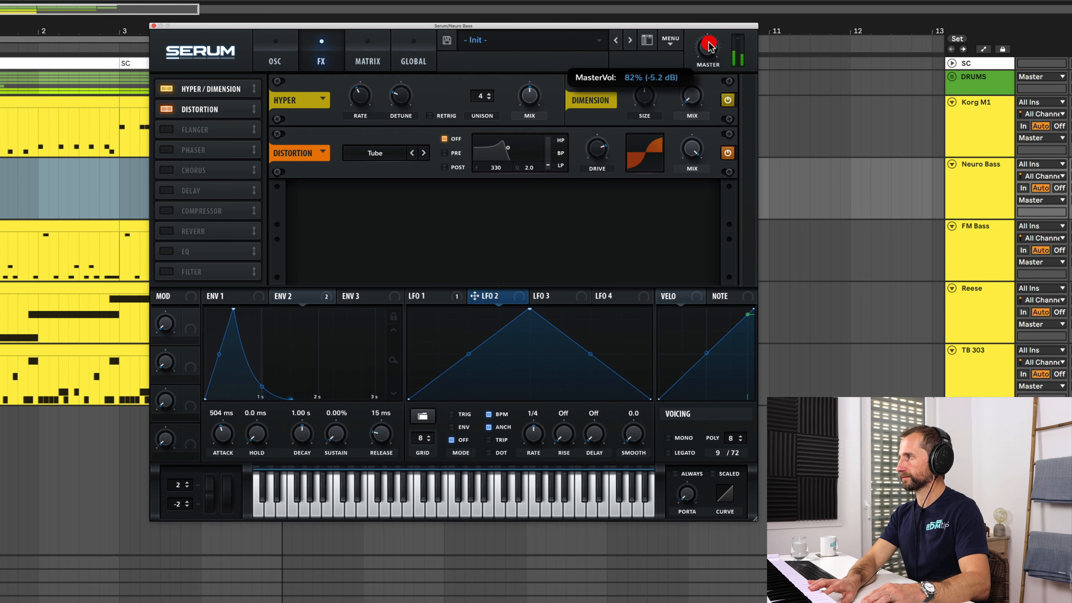